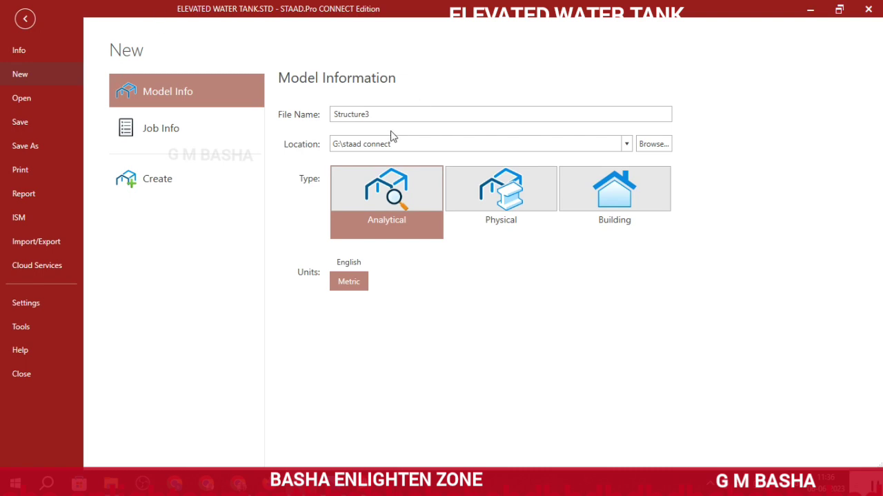
Create a new metric analytical model named ELEVATED WATER TANK in G:\staad connect, overwriting the existing file.
click(390, 114)
key(ctrl+a)
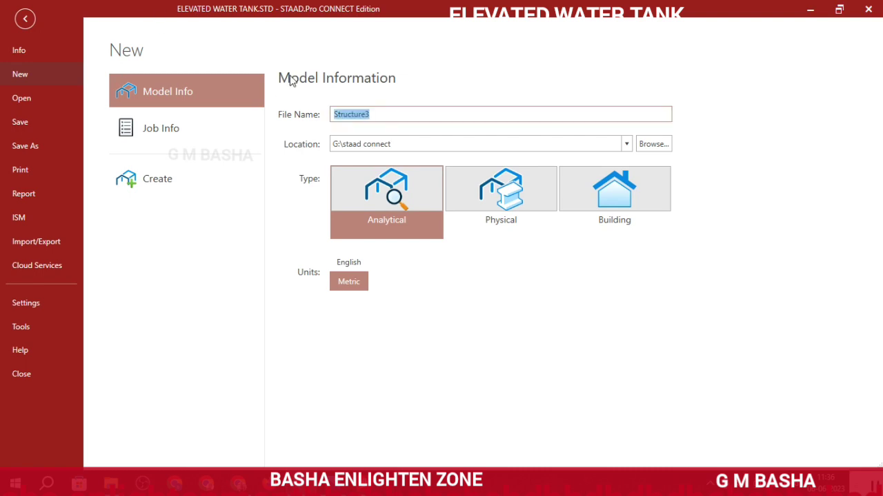
text(ELEVATED WATER TANK)
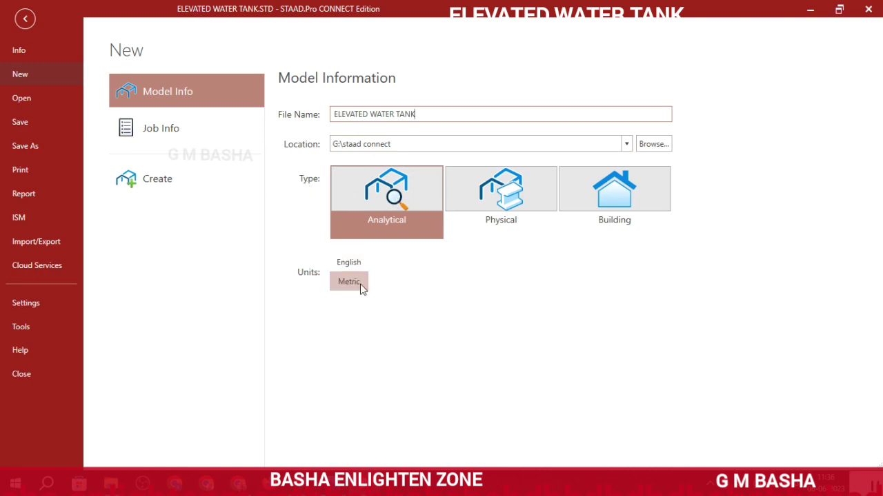
click(162, 179)
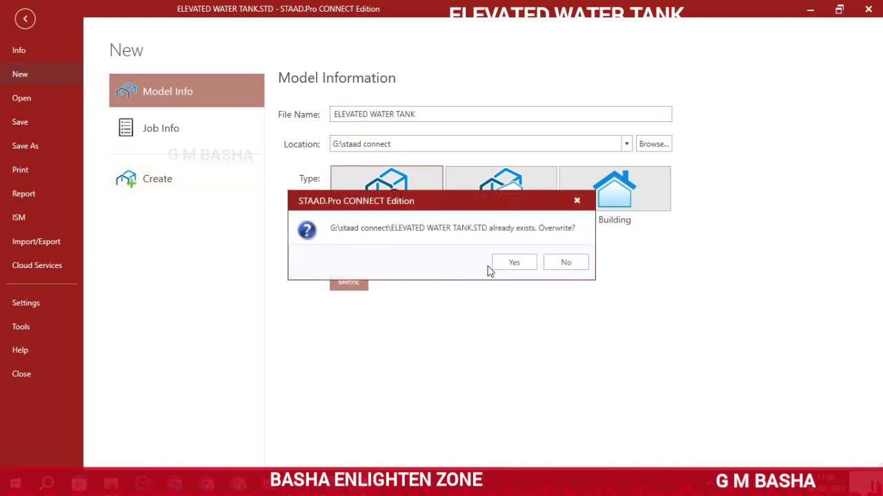
click(503, 264)
click(426, 264)
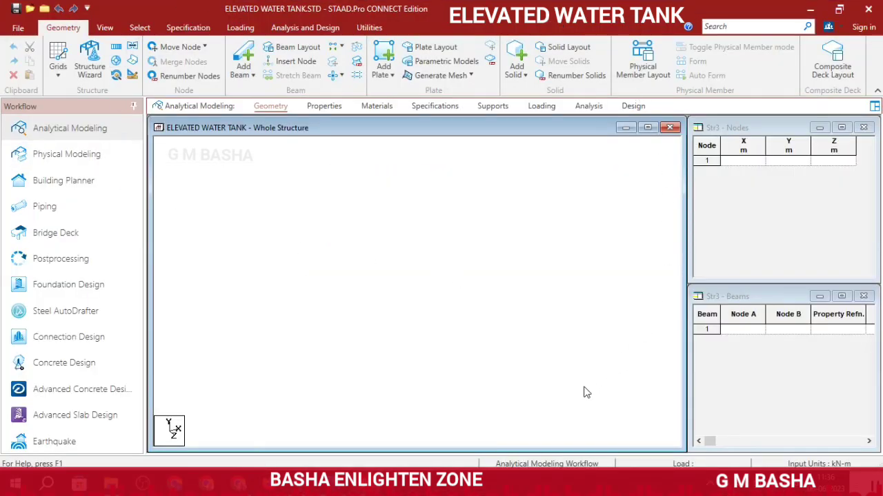
Start a beam grid and set the default linear grid to the X-Z plane.
click(59, 77)
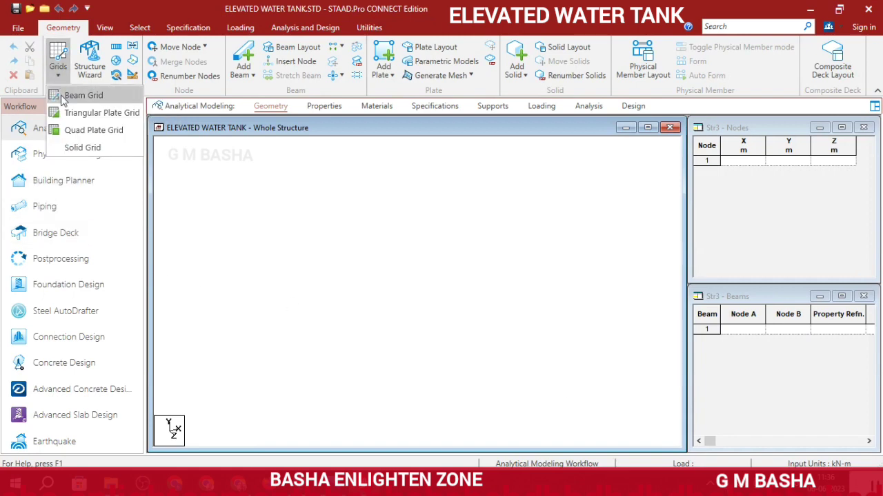
click(76, 96)
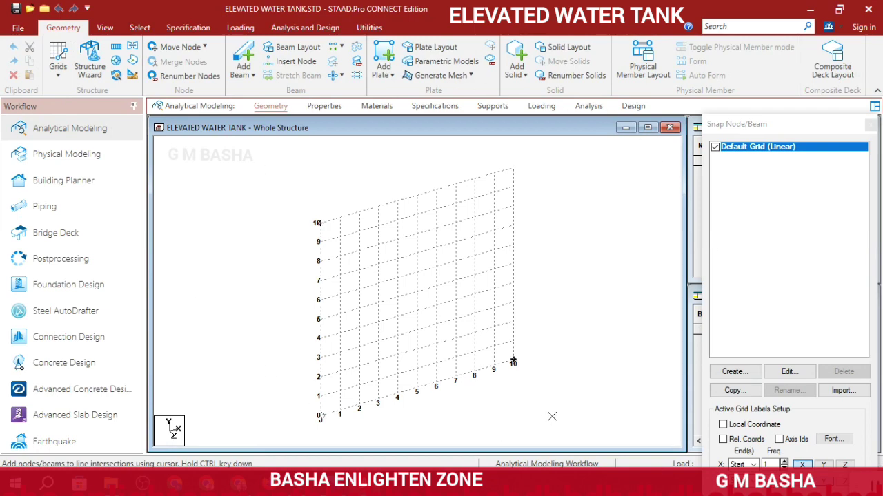
click(789, 371)
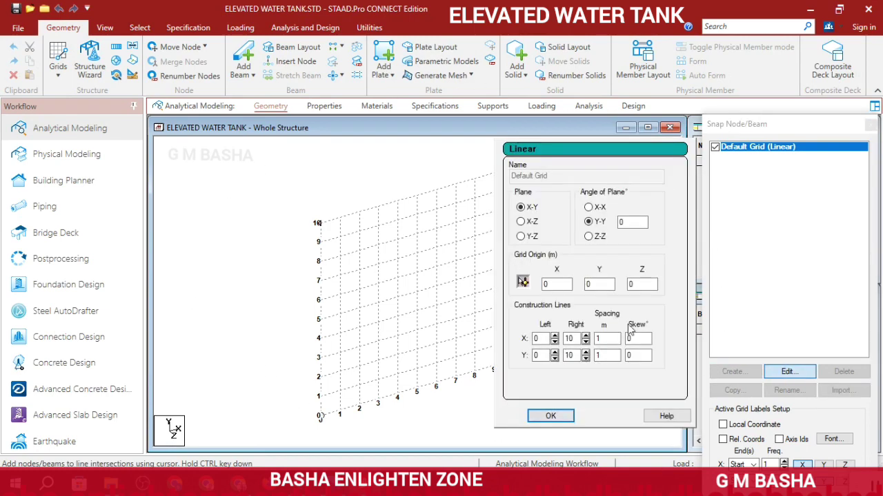
click(520, 222)
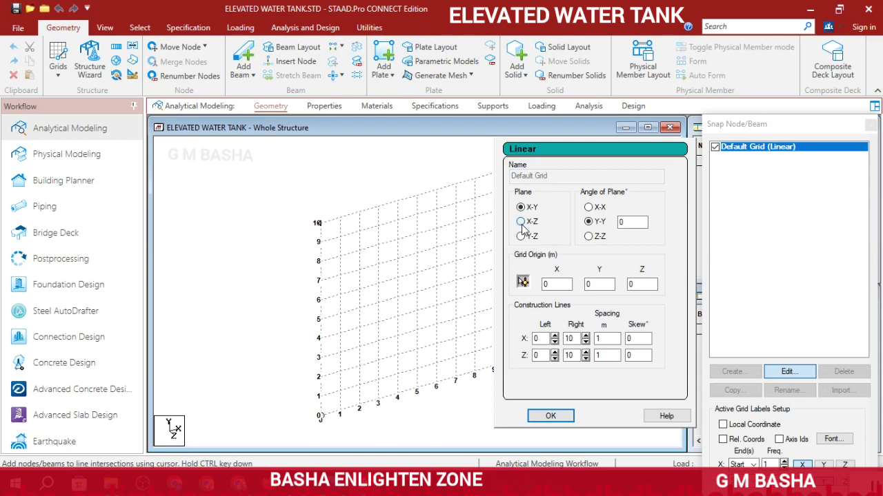
click(550, 416)
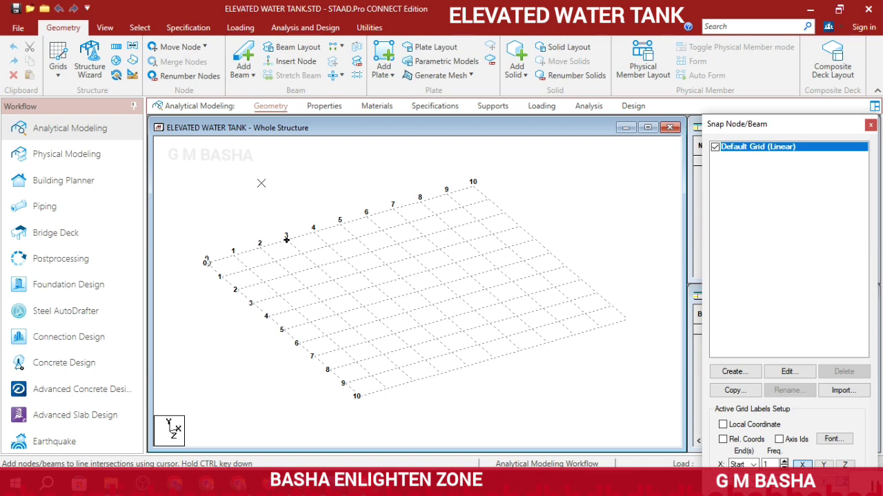
Draw a closed 3 m by 3 m square of beams from the grid origin and hide the default grid.
click(205, 262)
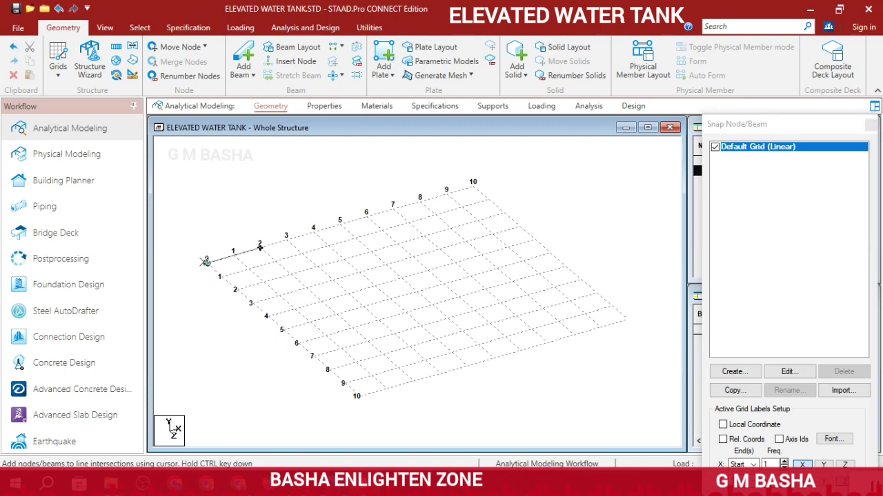
click(332, 281)
click(252, 304)
click(205, 262)
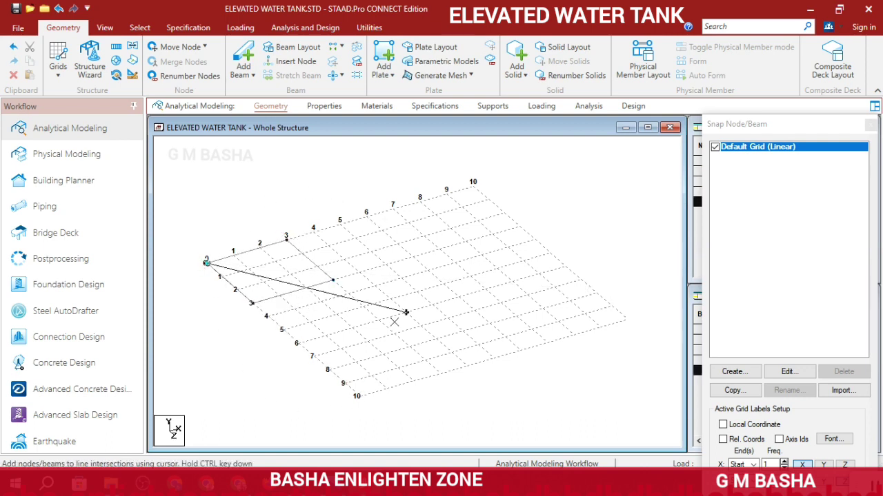
click(715, 147)
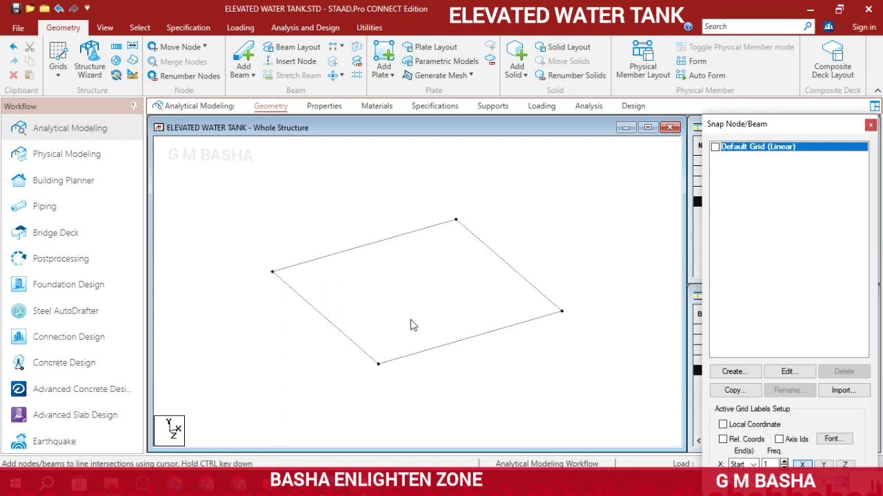
scroll(412, 322, down, 2)
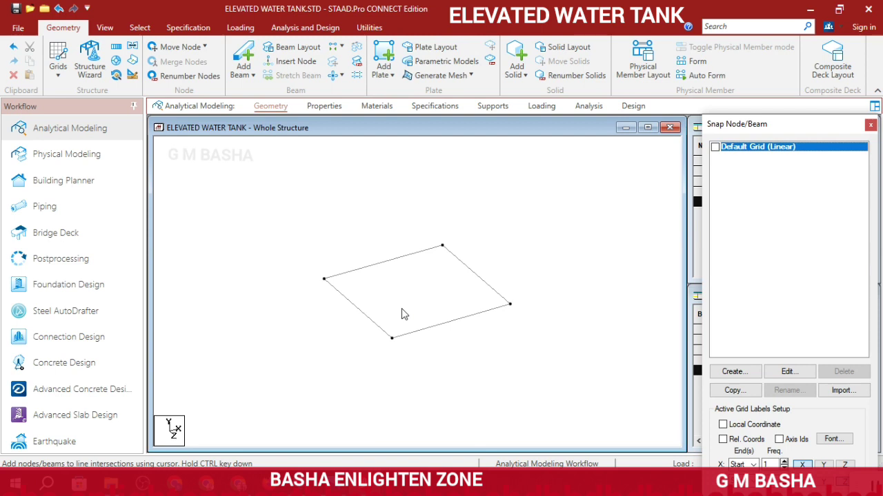
Select all four corner nodes and apply a Translational Repeat of one 5 m step in global Y with Link Steps enabled.
click(140, 29)
click(15, 59)
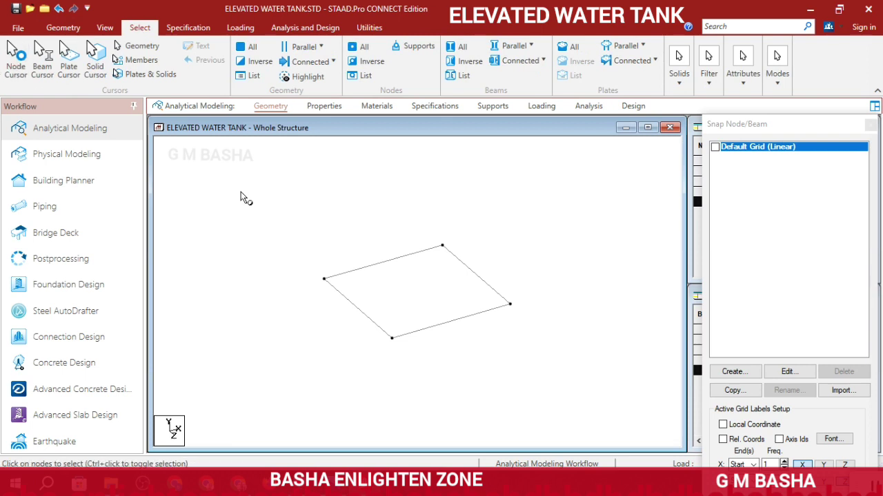
drag(241, 191, 547, 405)
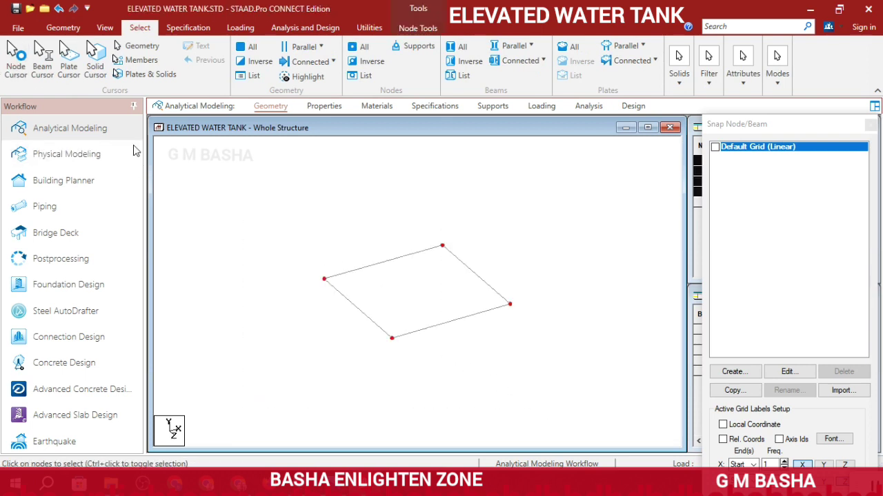
click(63, 27)
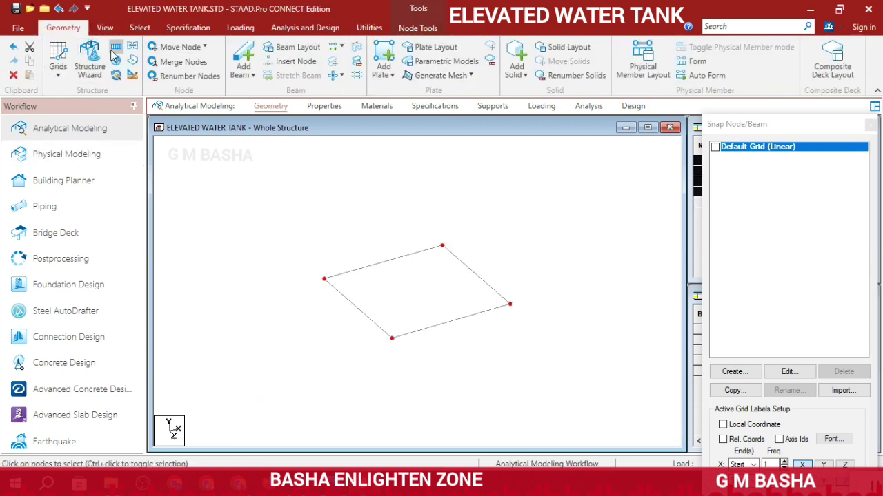
click(114, 52)
drag(522, 207, 586, 25)
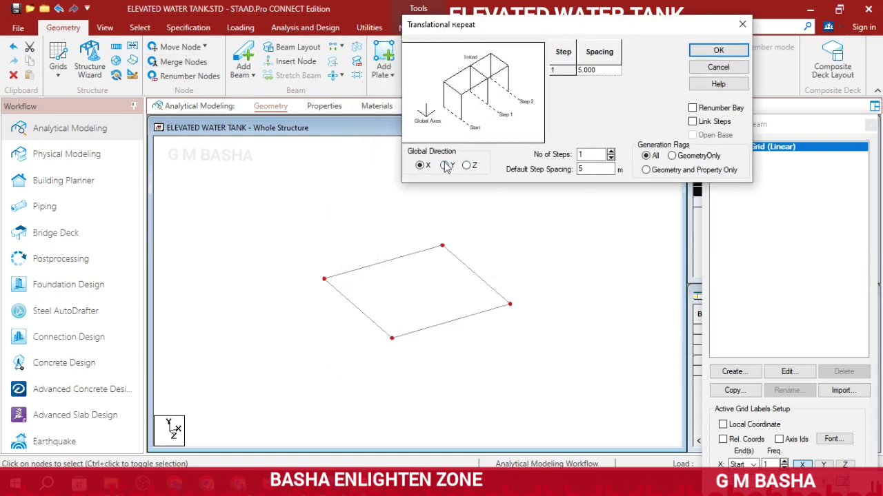
click(445, 166)
click(582, 169)
text(5)
click(706, 121)
click(718, 50)
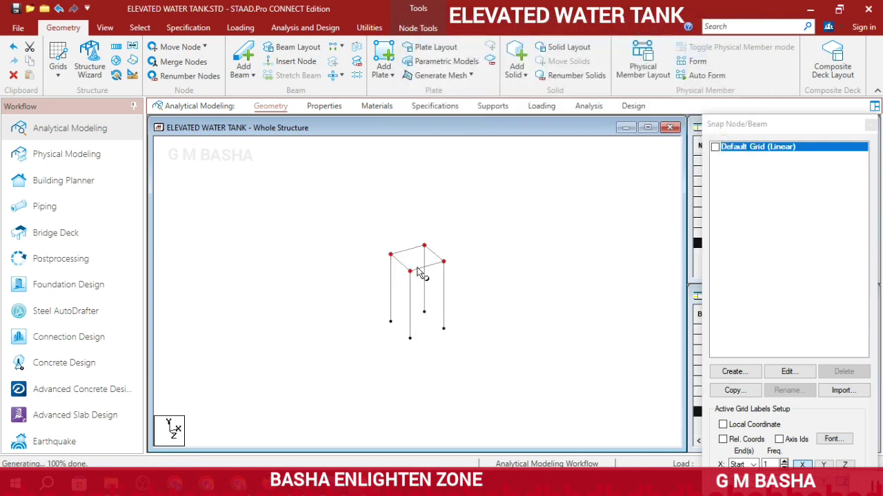
Repeat the selected upper nodes one 3 m step in global Y without linking the steps, and clear the selection.
scroll(449, 303, up, 2)
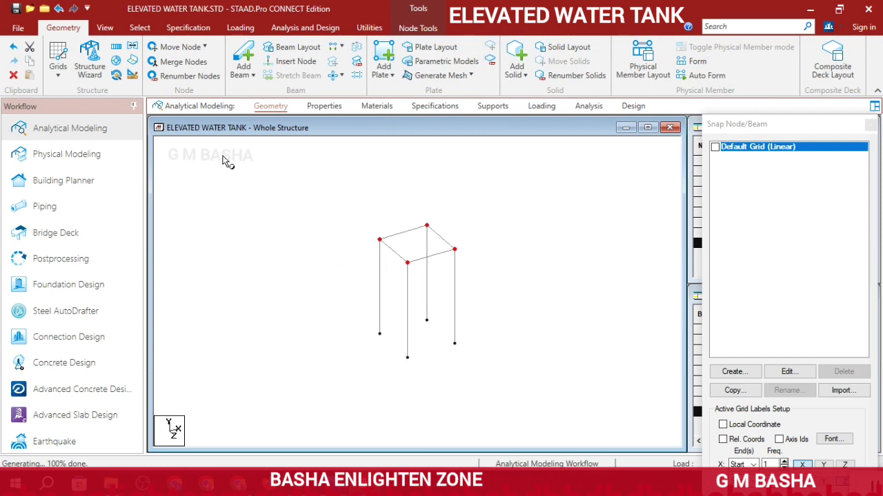
click(116, 46)
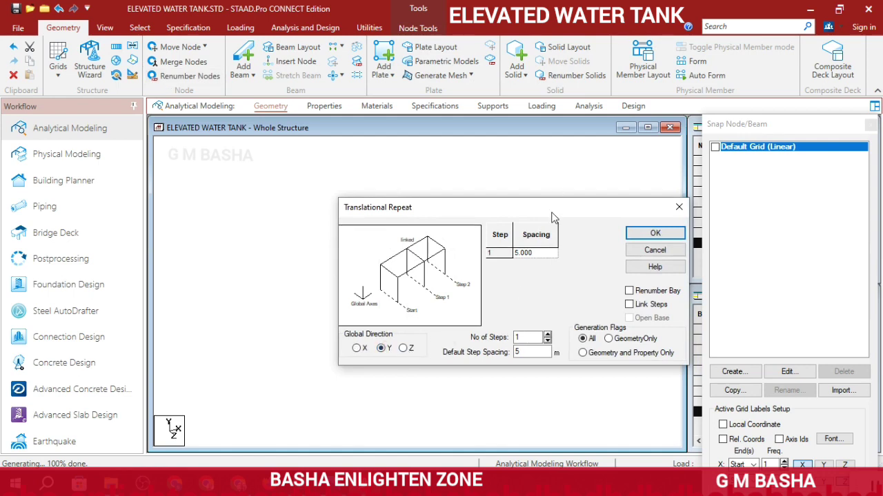
drag(552, 214, 560, 72)
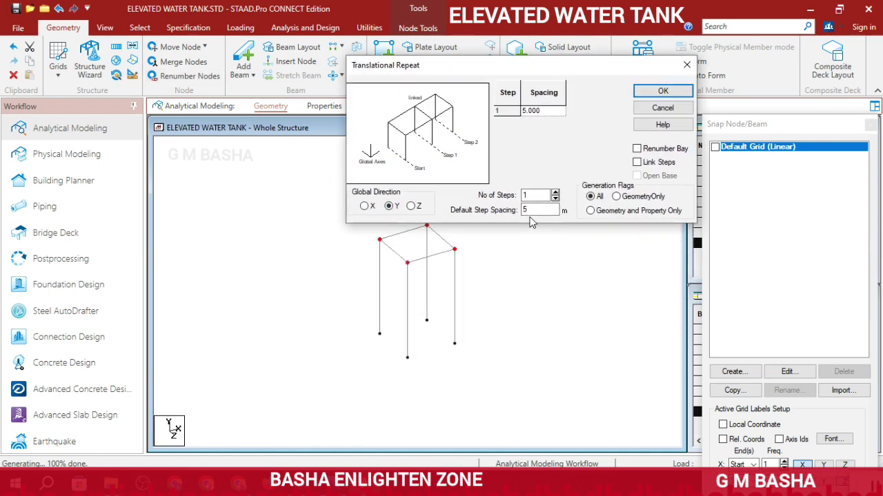
double_click(533, 210)
text(3)
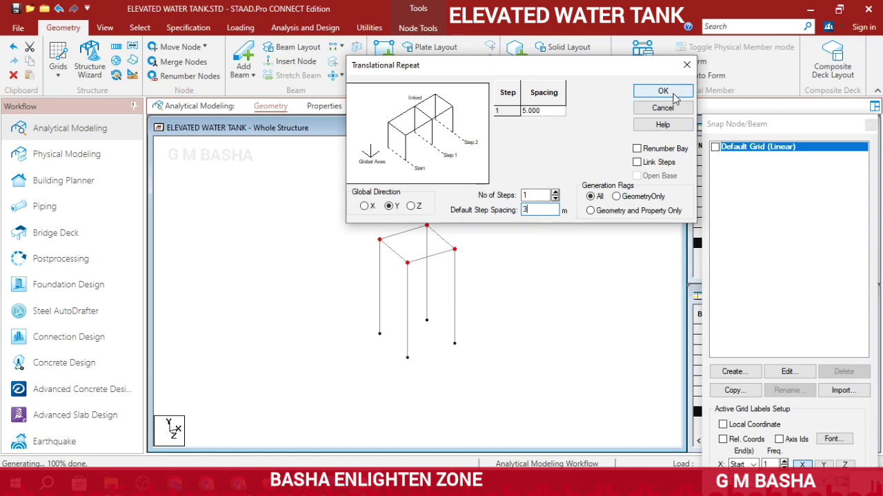
click(673, 97)
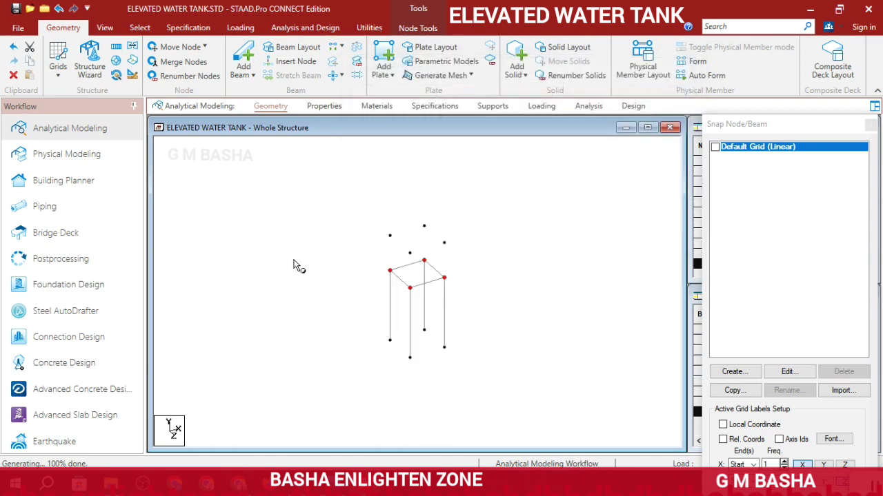
click(490, 290)
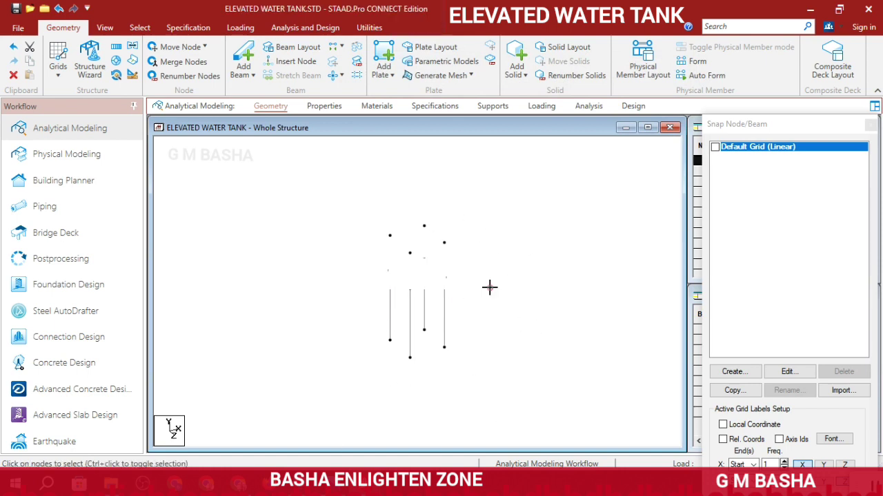
Outline a mesh surface through the four corner nodes of the tank wall at X = 0 and choose Quadrilateral Meshing.
click(430, 76)
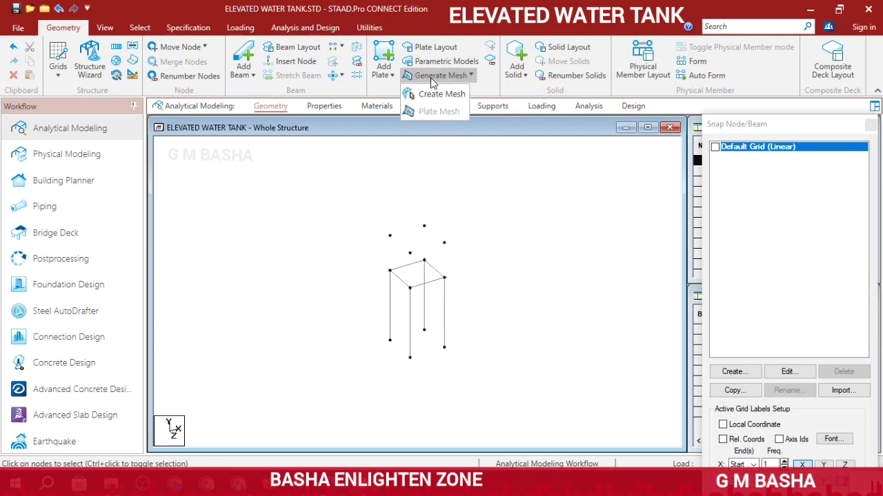
click(442, 97)
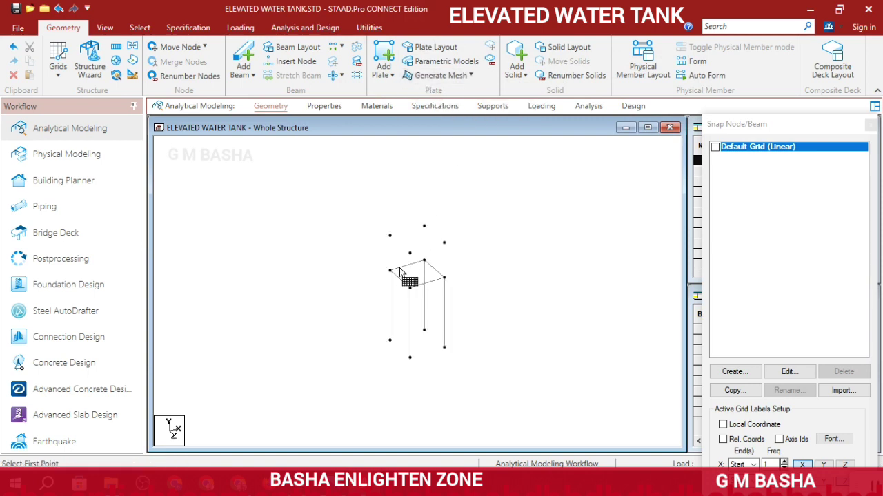
click(391, 271)
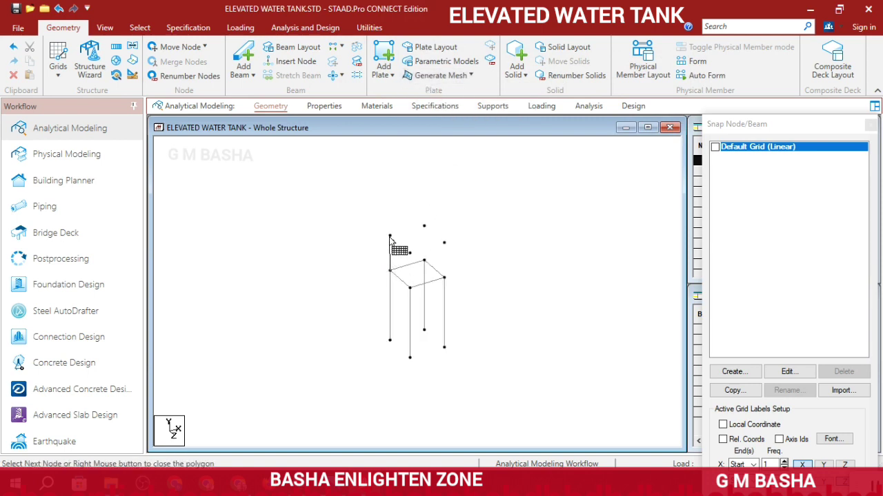
click(390, 236)
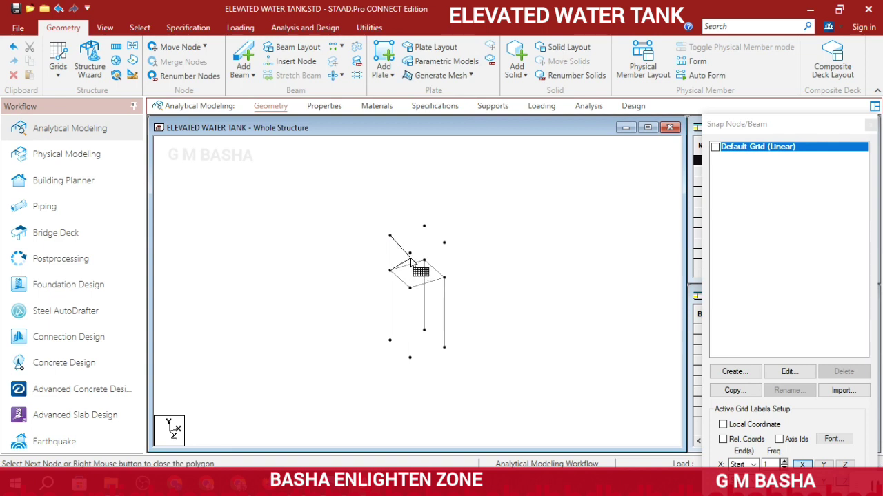
click(410, 253)
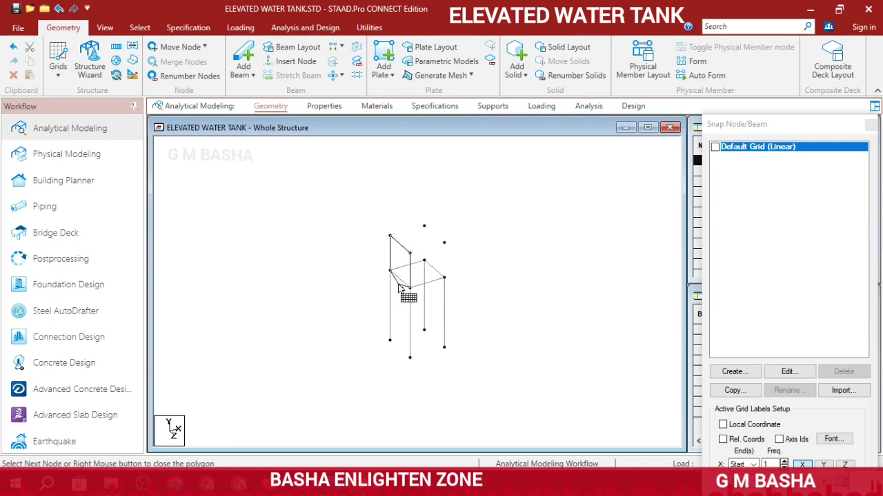
click(388, 271)
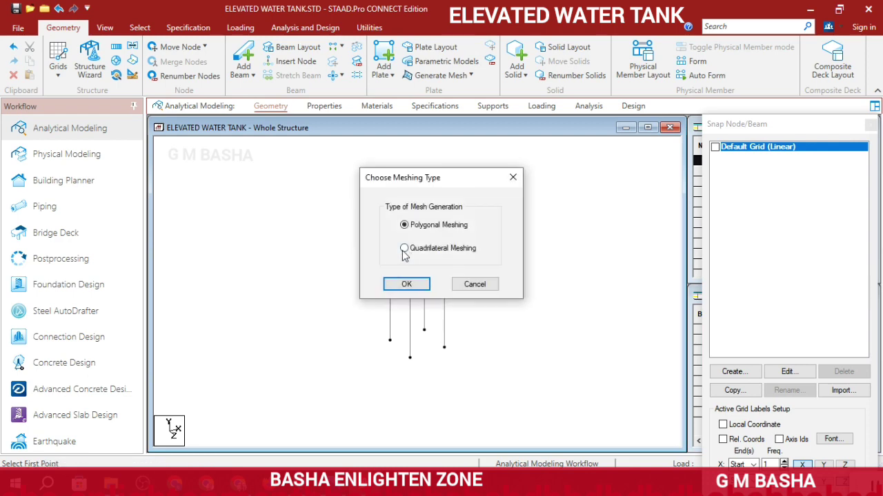
click(405, 251)
click(406, 284)
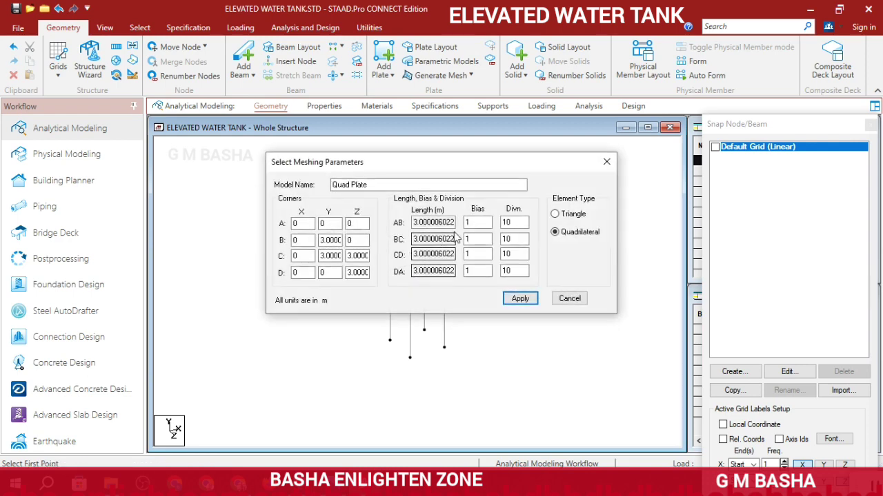
Set the divisions of sides AB, BC, CD and DA to 3 and generate the quadrilateral wall mesh.
double_click(509, 222)
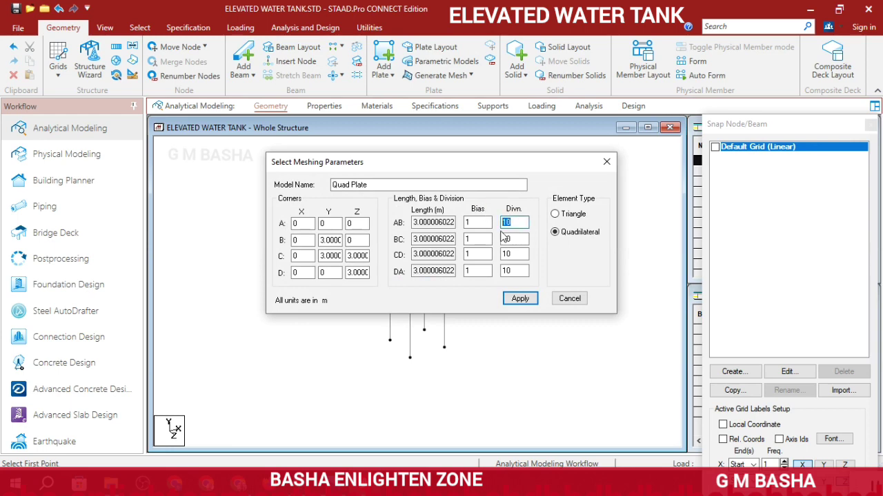
text(3)
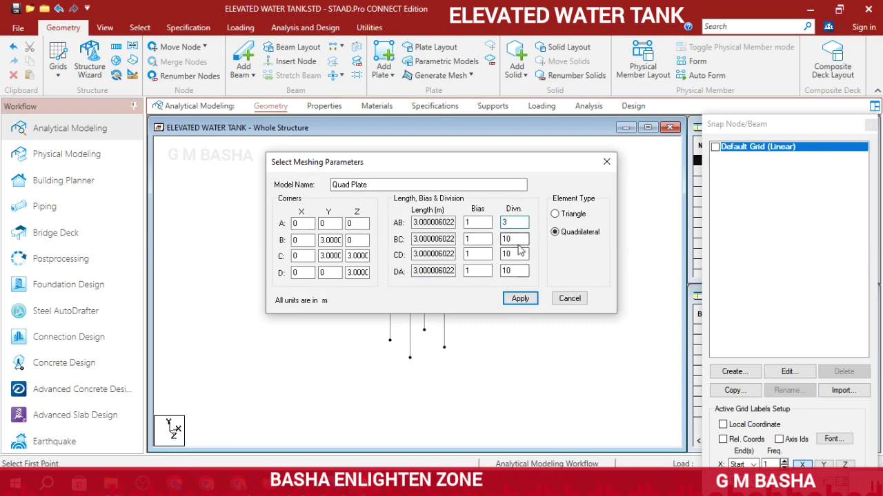
key(Tab)
text(3)
key(Tab)
text(3)
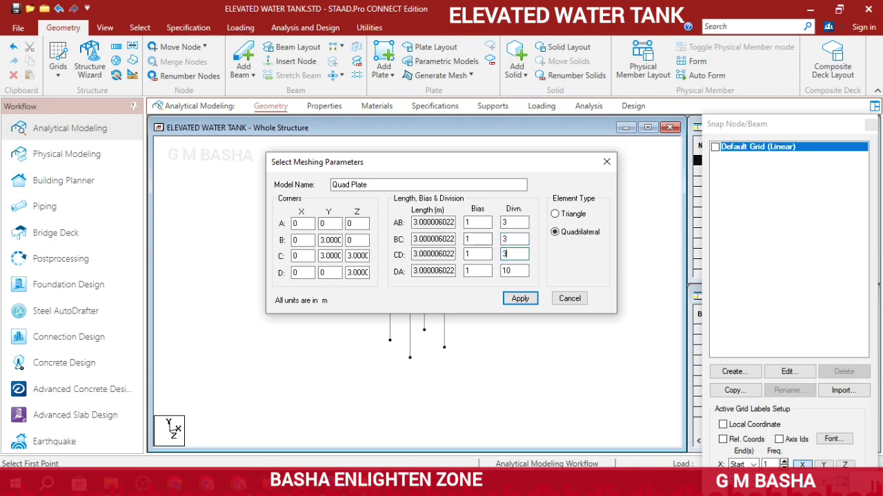
key(Tab)
text(3)
click(518, 299)
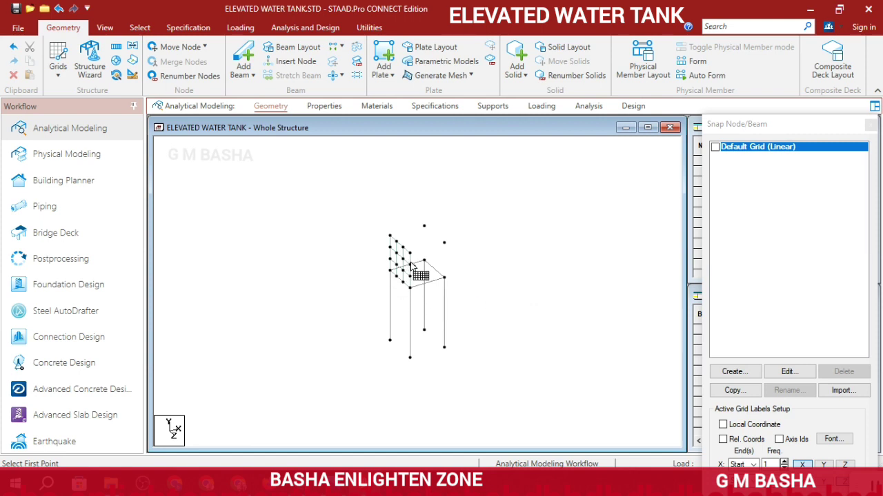
Outline a mesh surface through the four corner nodes of the tank wall at Z = 3 and choose Quadrilateral Meshing.
click(409, 287)
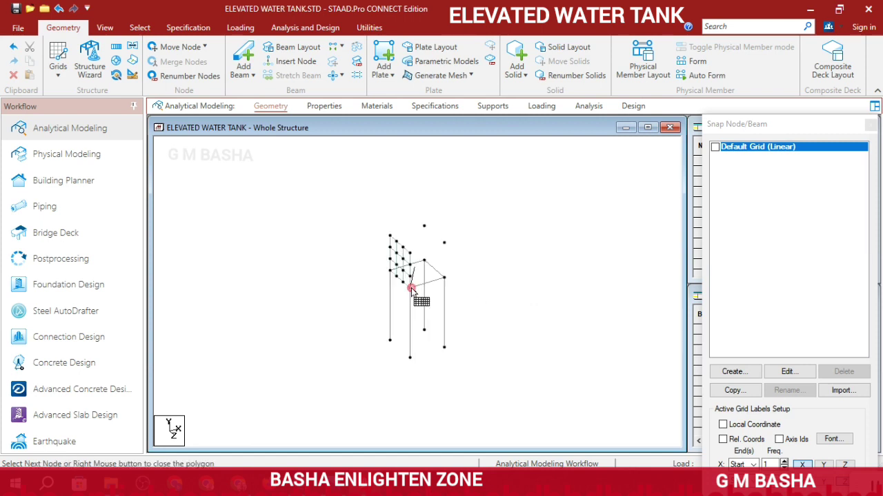
click(410, 253)
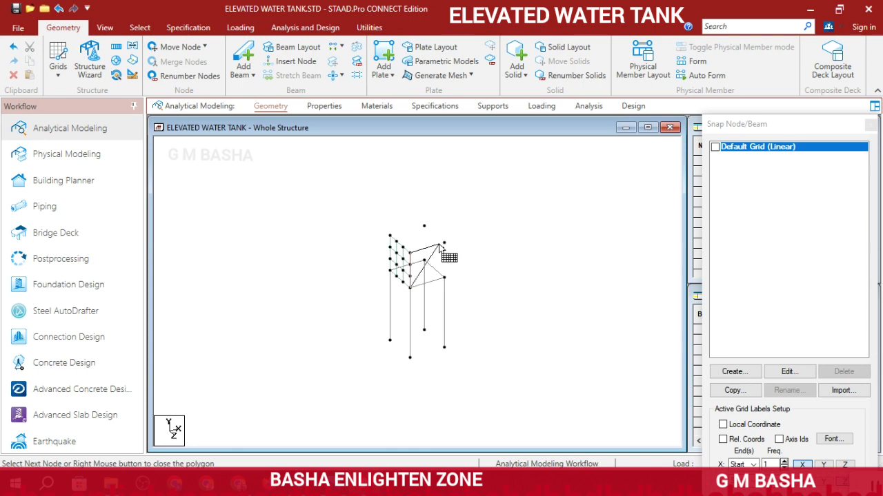
click(444, 244)
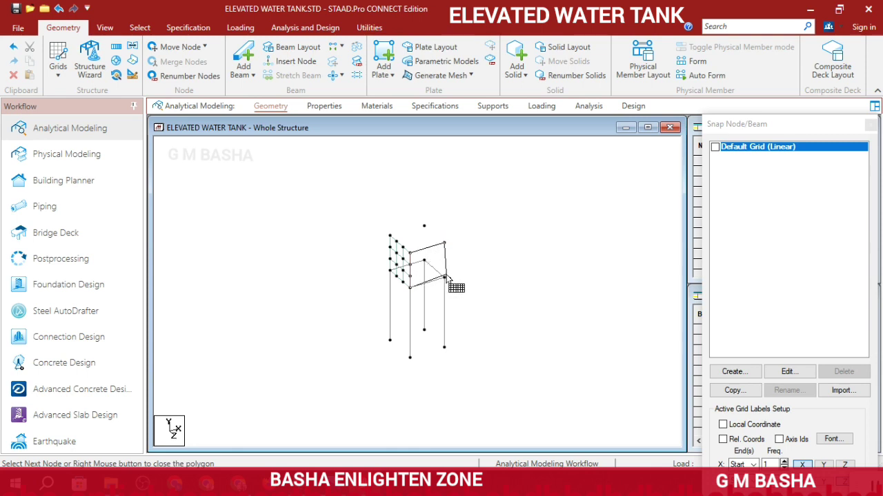
click(444, 277)
click(411, 288)
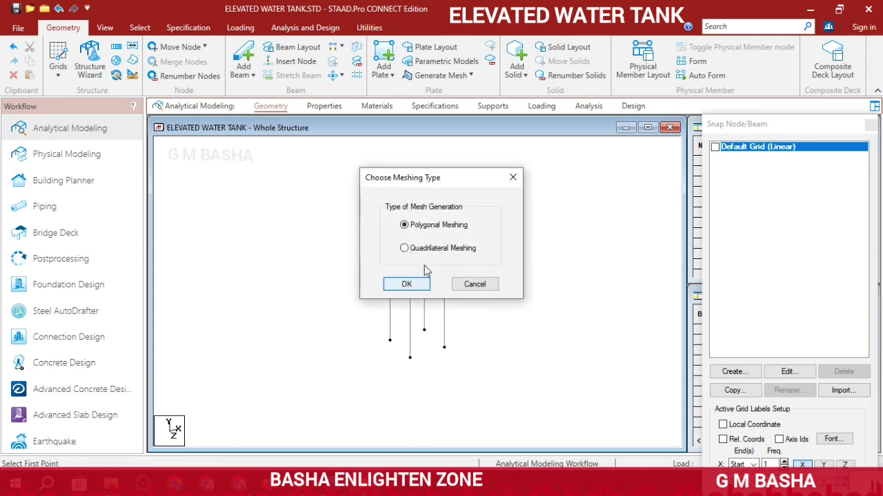
click(426, 250)
click(414, 284)
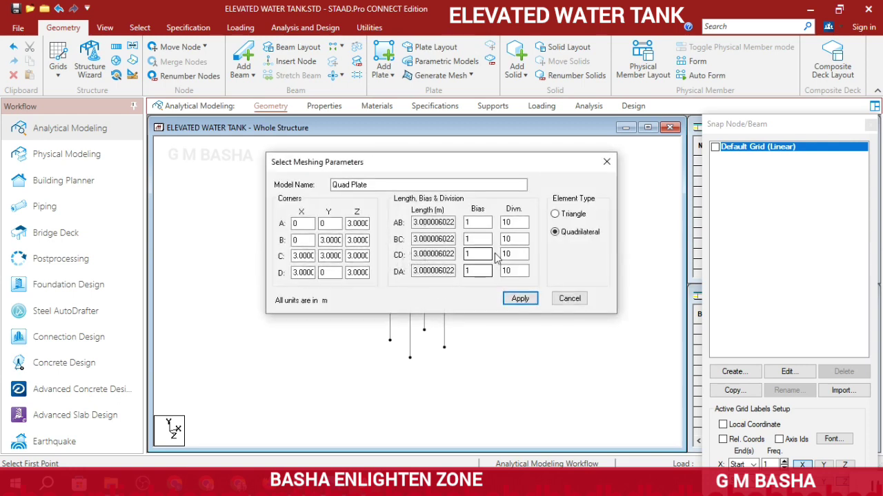
Set 3 divisions on all four sides of the Z = 3 wall and generate its quadrilateral plate mesh.
click(507, 222)
double_click(507, 222)
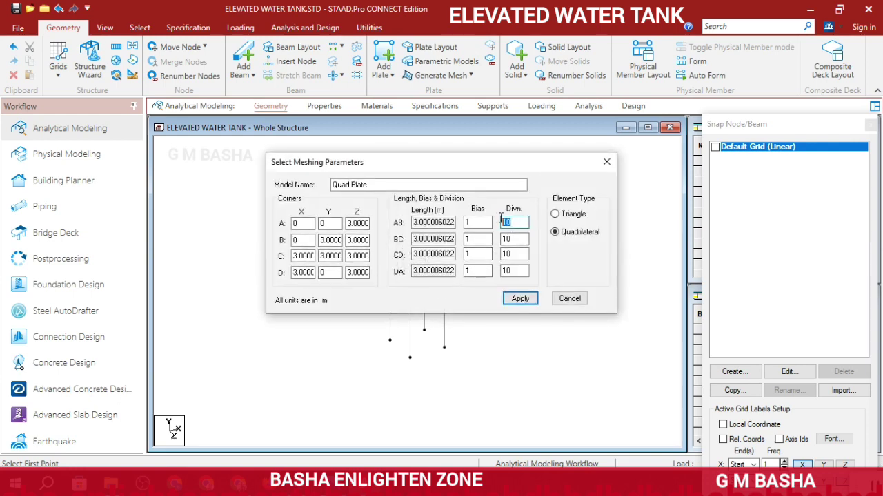
text(3)
double_click(507, 239)
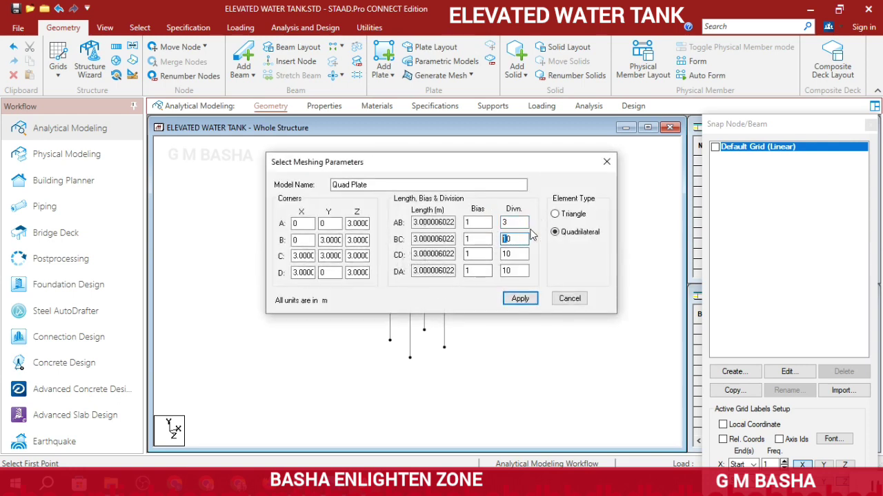
text(3)
double_click(510, 254)
text(3)
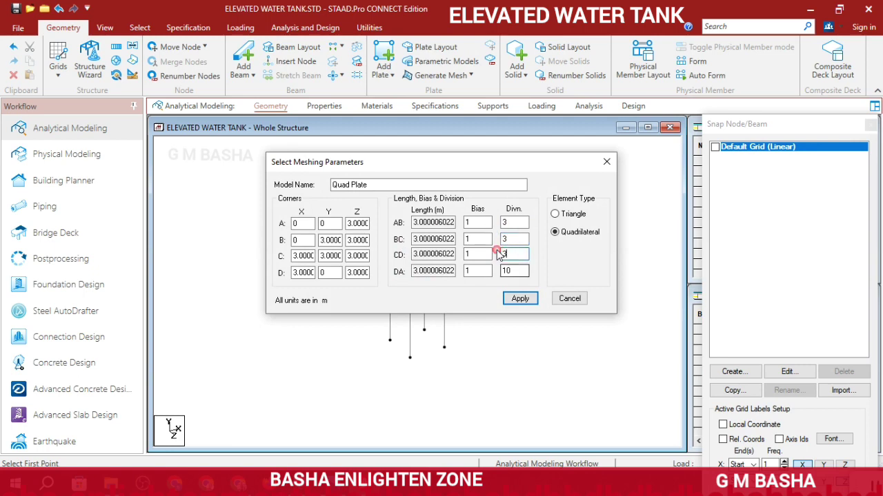
double_click(510, 270)
text(3)
click(520, 298)
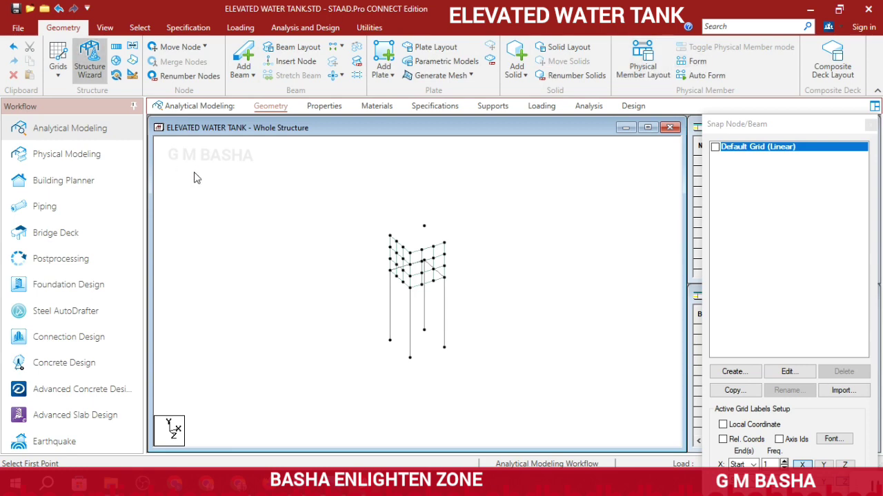
Select the plates parallel to YZ, repeat them one 3 m step in global X without linking steps, and clear the selection.
click(116, 46)
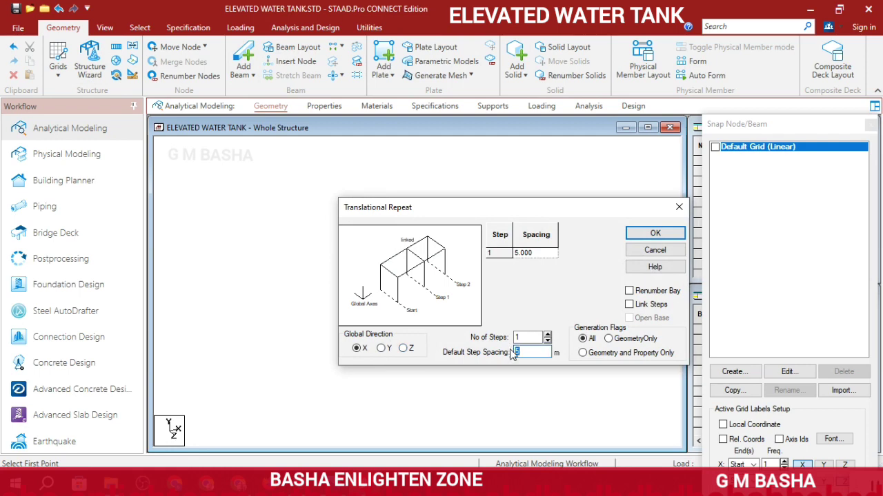
text(3)
drag(534, 207, 723, 149)
click(139, 28)
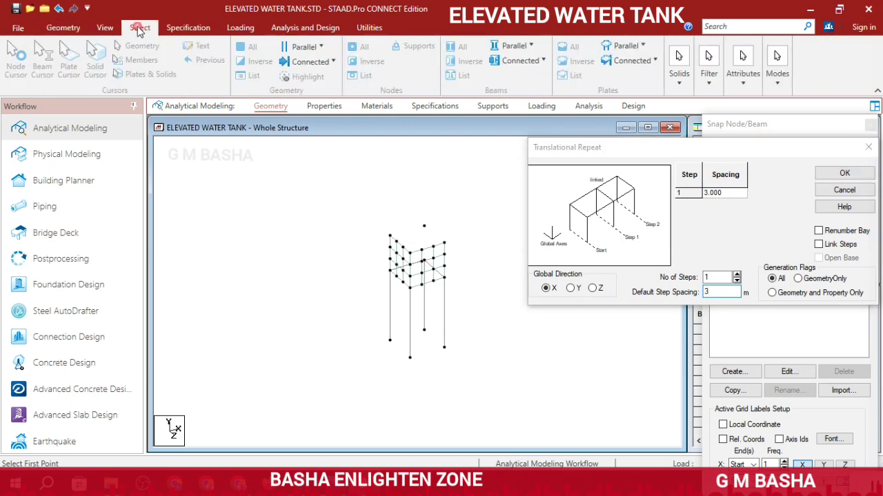
click(628, 47)
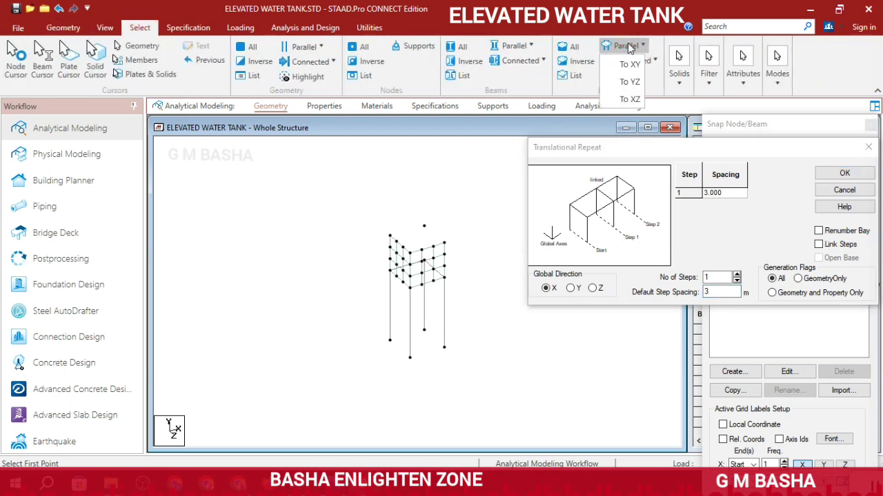
click(627, 85)
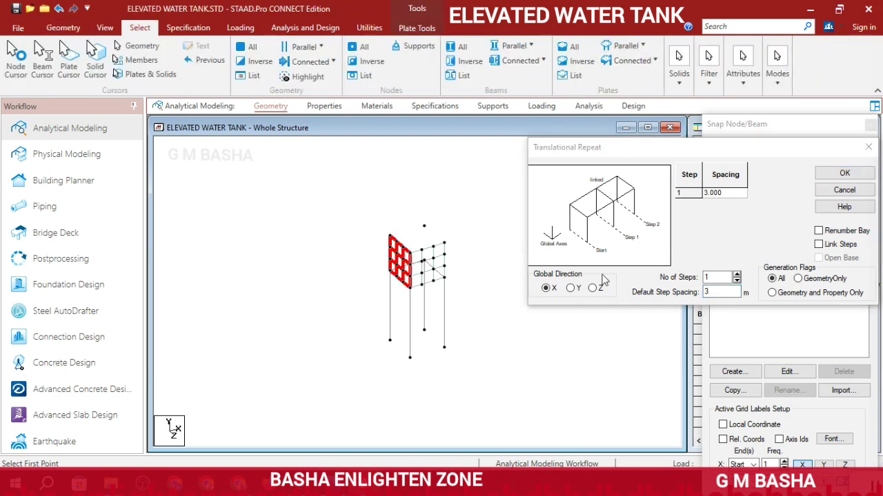
click(840, 175)
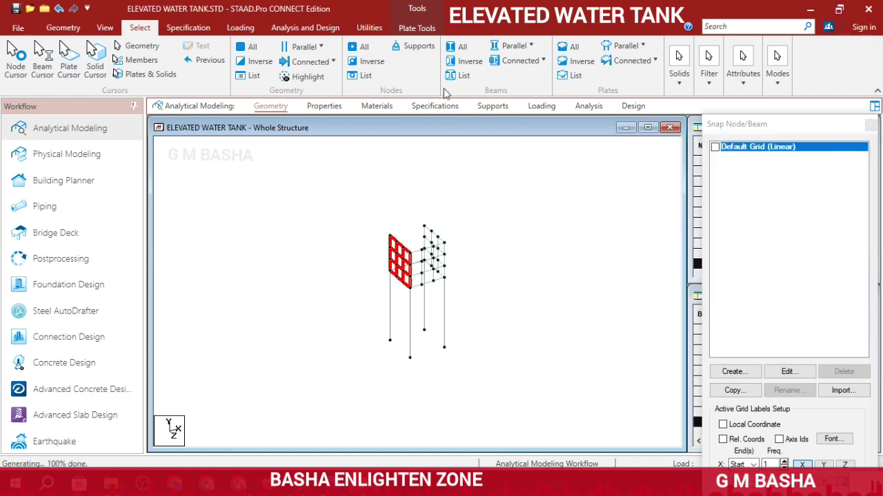
click(500, 241)
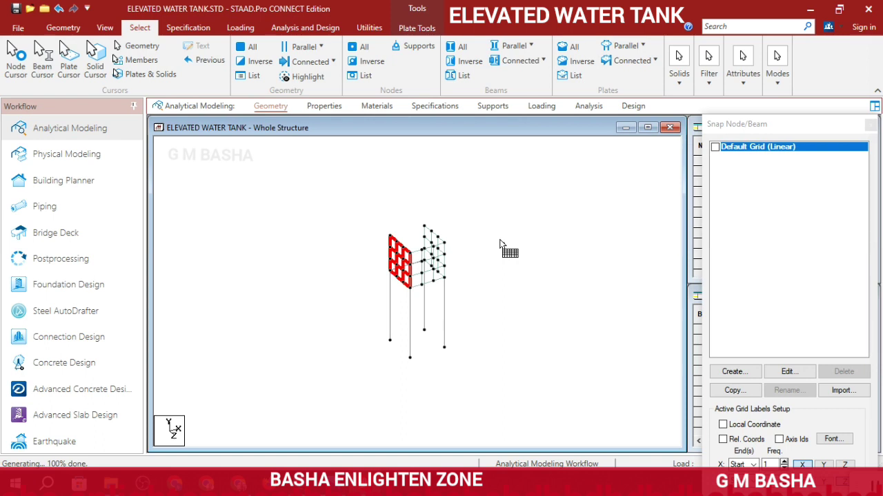
click(499, 245)
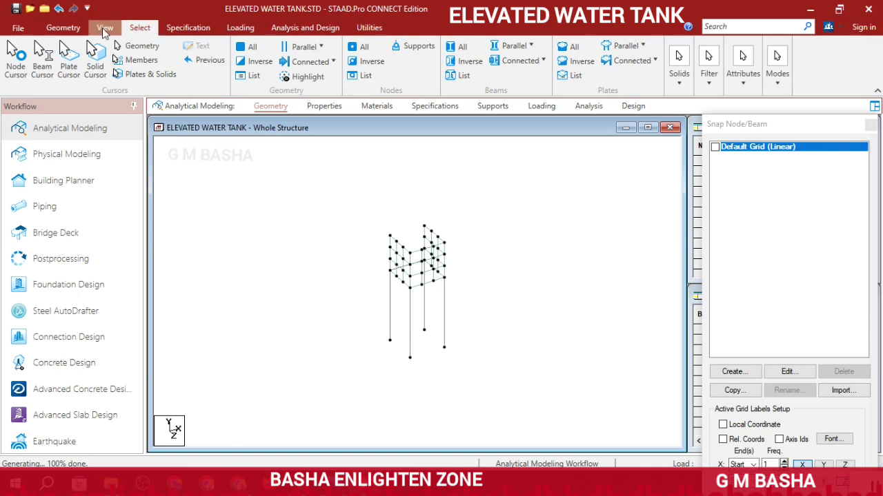
Set up a Translational Repeat of one step in global Z with a 3 m default spacing.
click(73, 29)
click(116, 46)
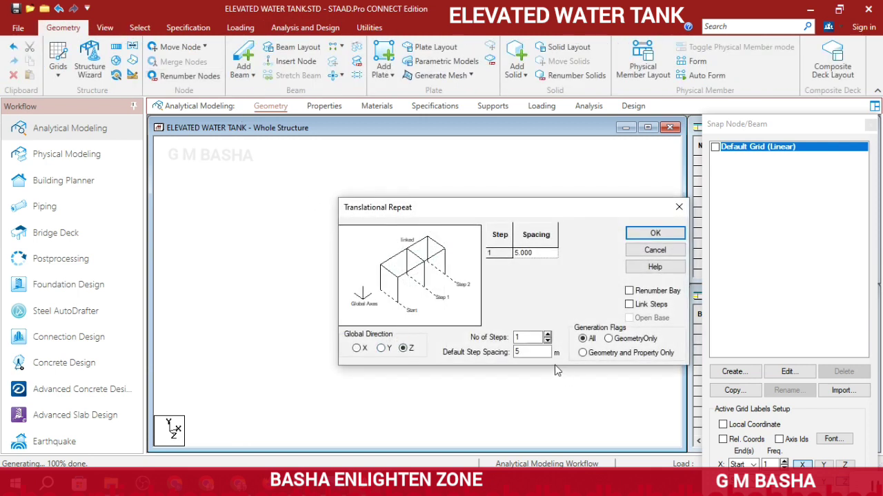
drag(533, 207, 724, 142)
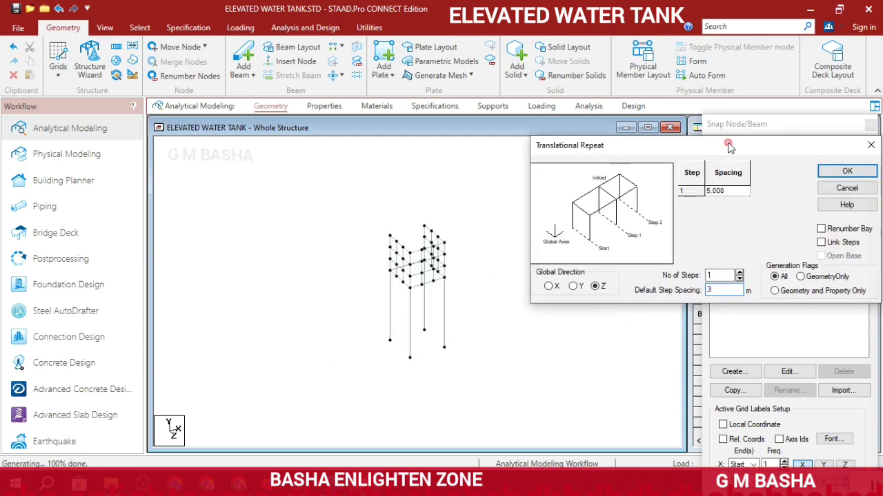
click(131, 28)
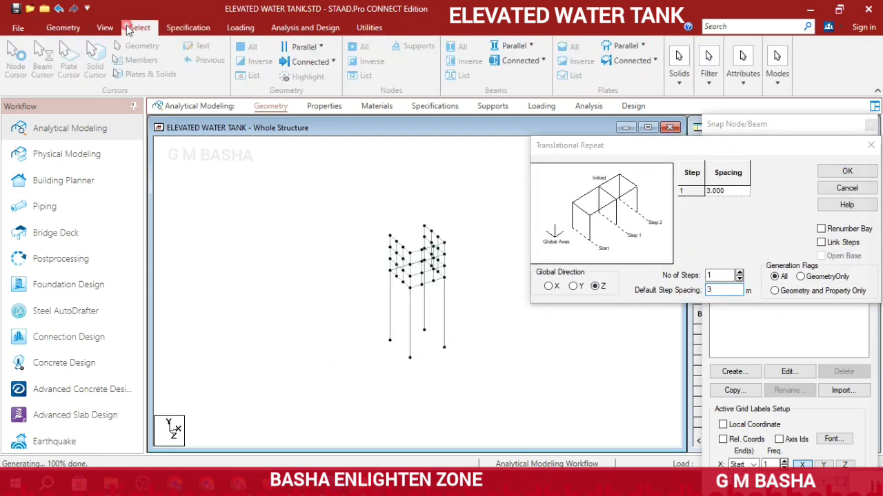
click(625, 46)
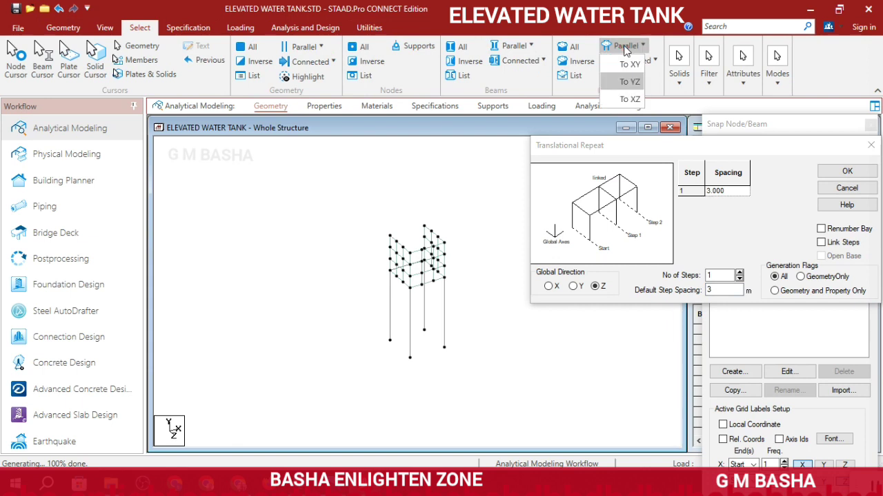
click(625, 100)
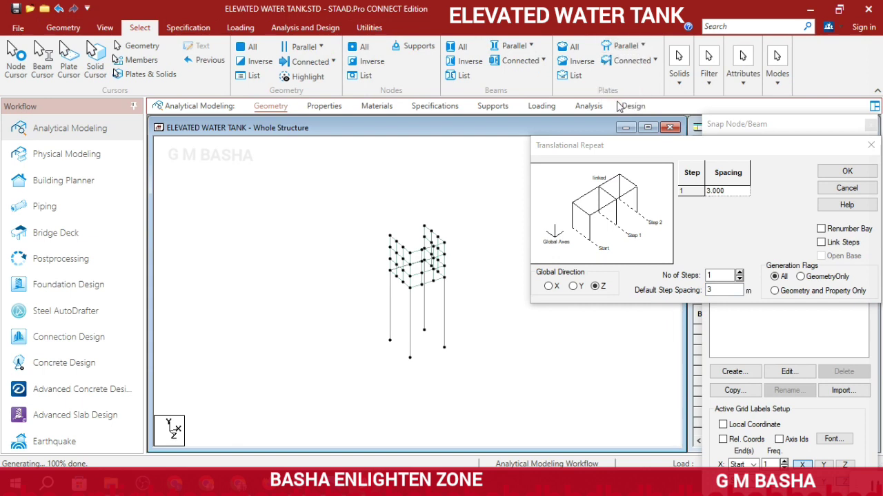
click(626, 47)
click(626, 93)
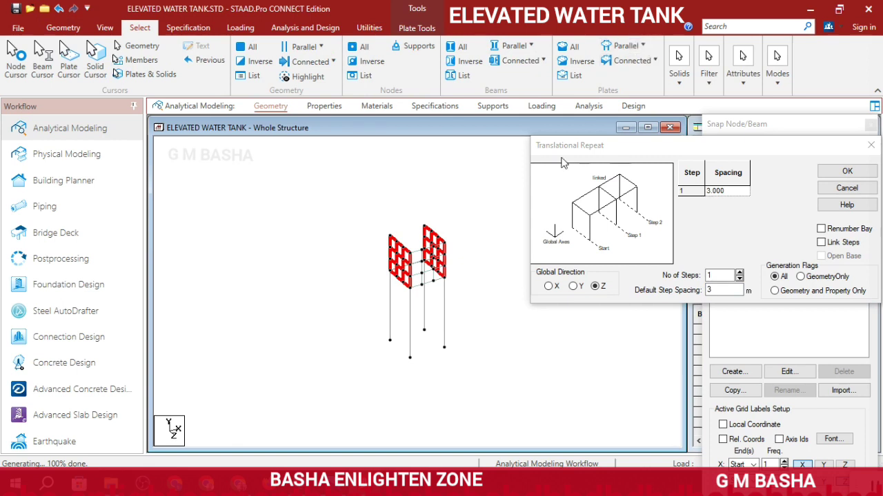
click(461, 194)
click(625, 46)
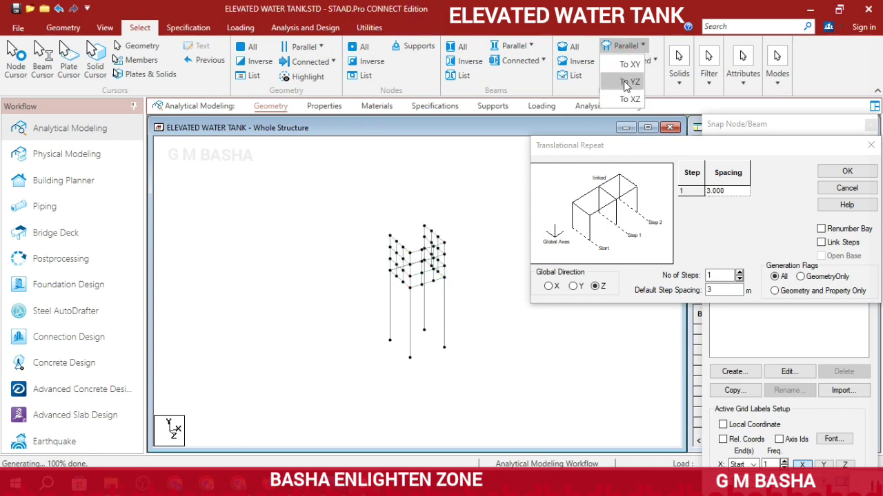
click(624, 82)
click(410, 211)
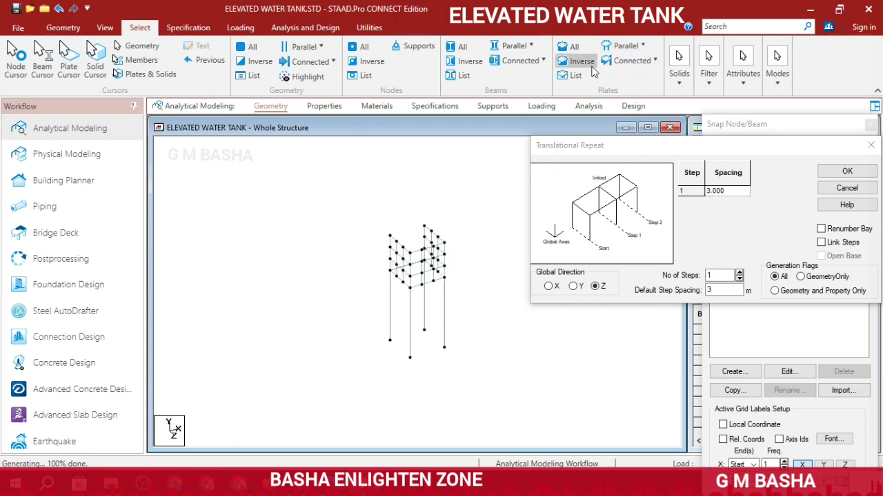
Select the wall plates at Z = 3, repeat them one -3 m step in global Z, and clear the selection.
click(626, 46)
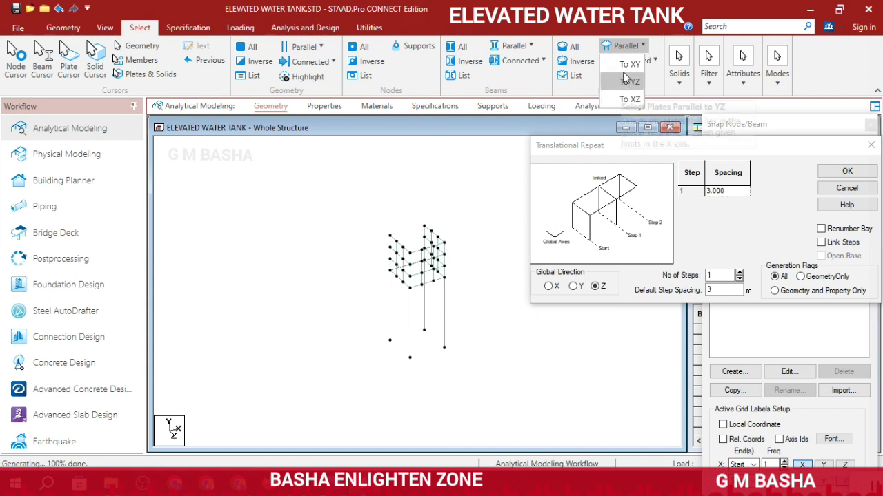
click(627, 100)
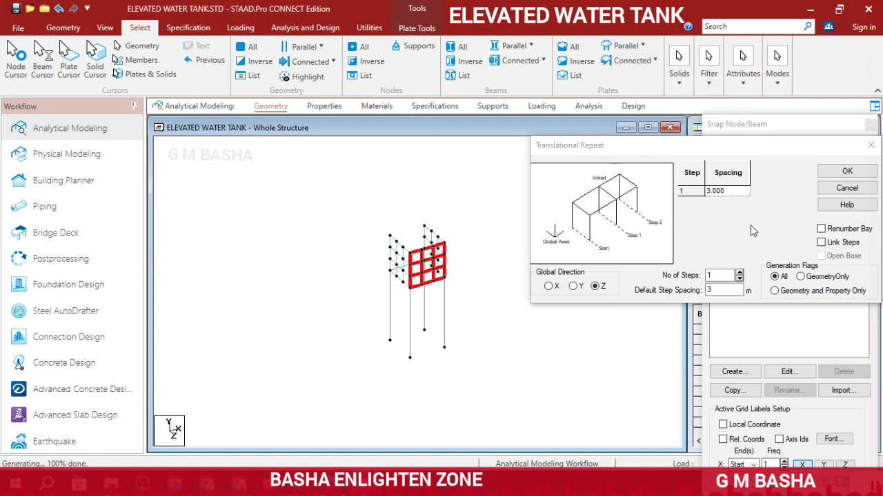
click(707, 290)
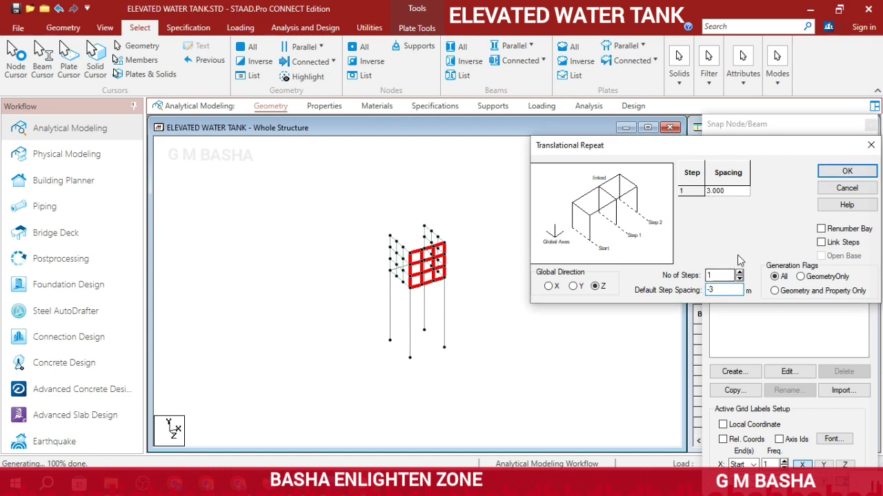
click(841, 171)
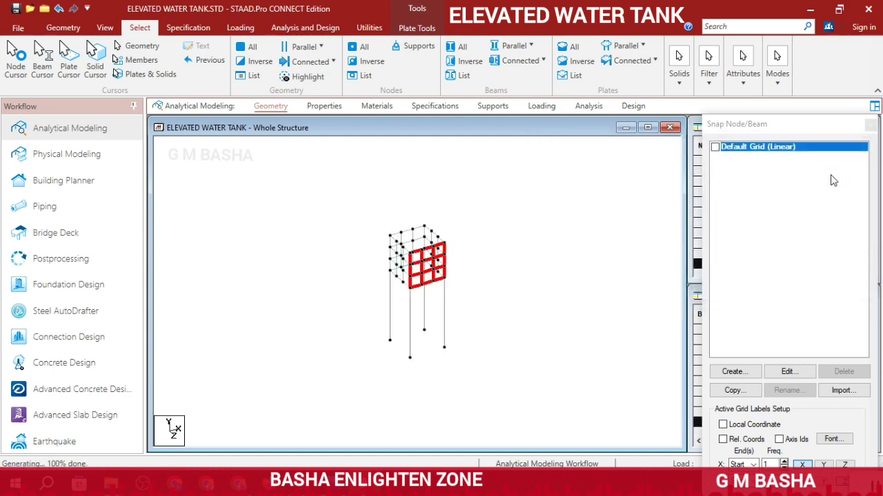
click(570, 292)
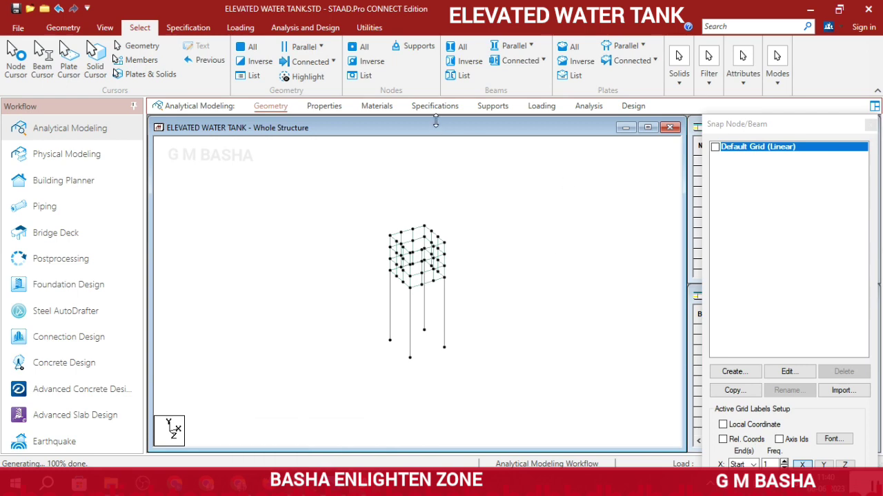
Create a new fixed support definition for the structure.
click(489, 110)
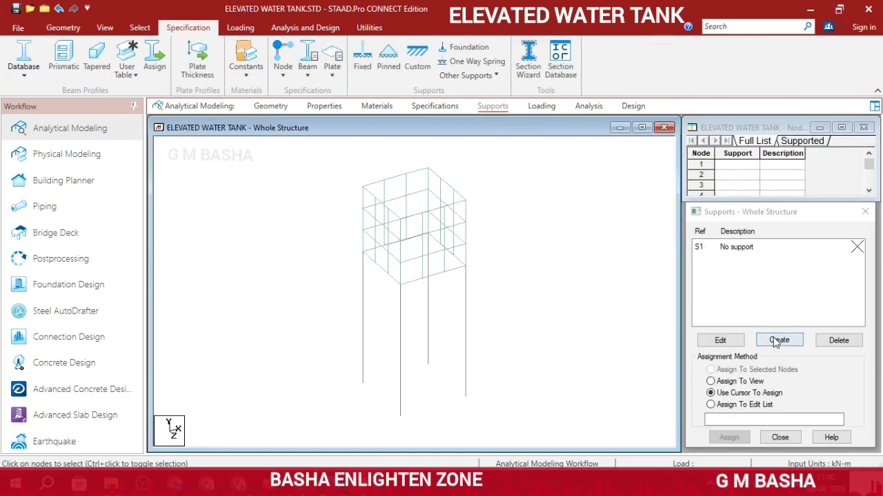
click(725, 338)
click(692, 453)
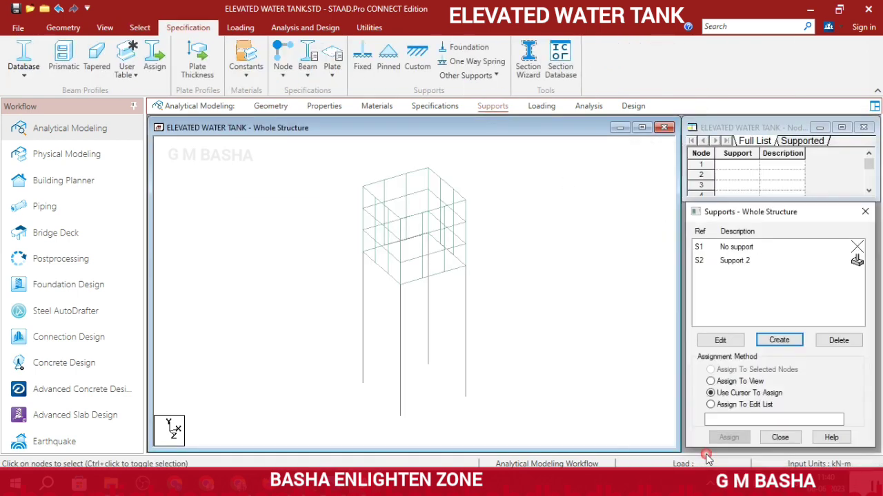
Assign the fixed Support 2 to the four nodes at the column bases.
click(729, 263)
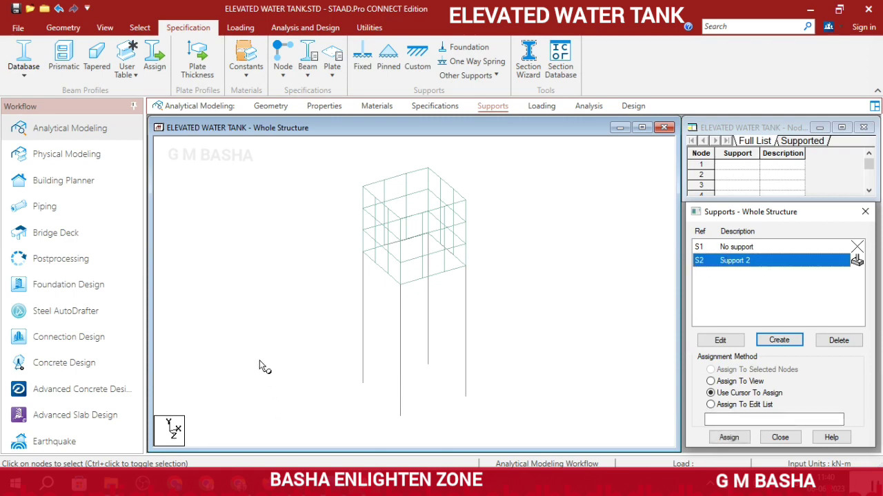
click(335, 359)
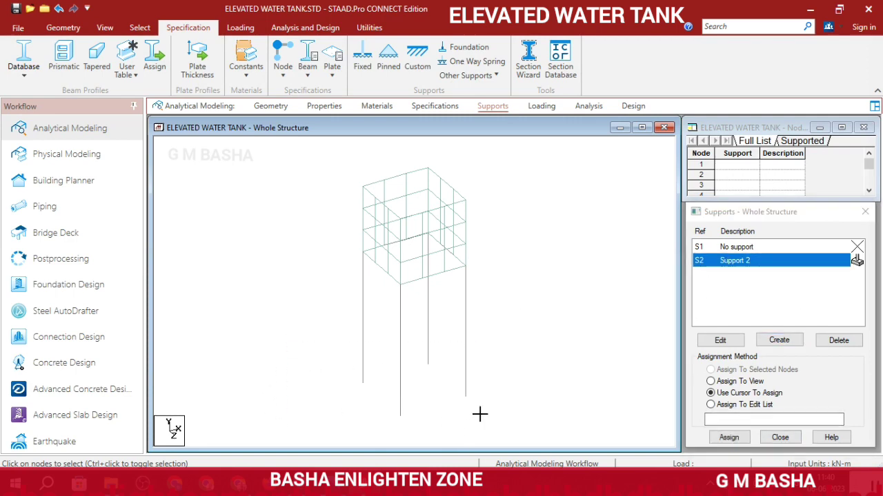
drag(480, 414, 529, 435)
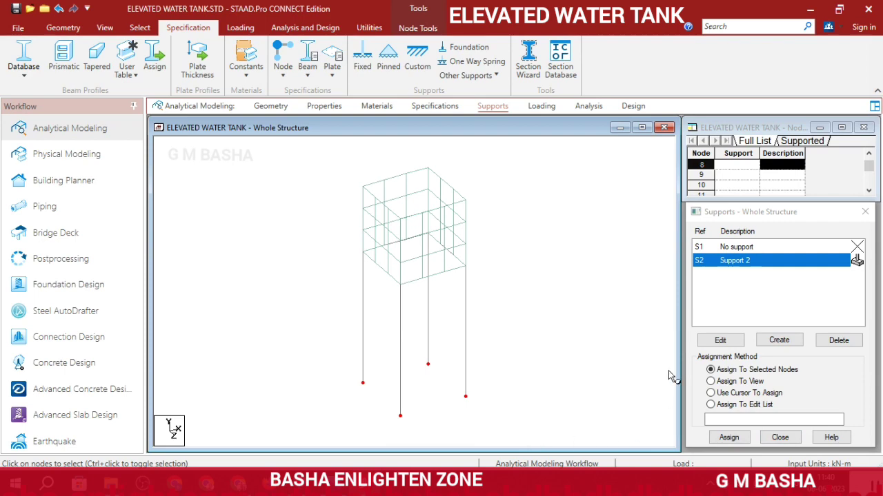
click(736, 439)
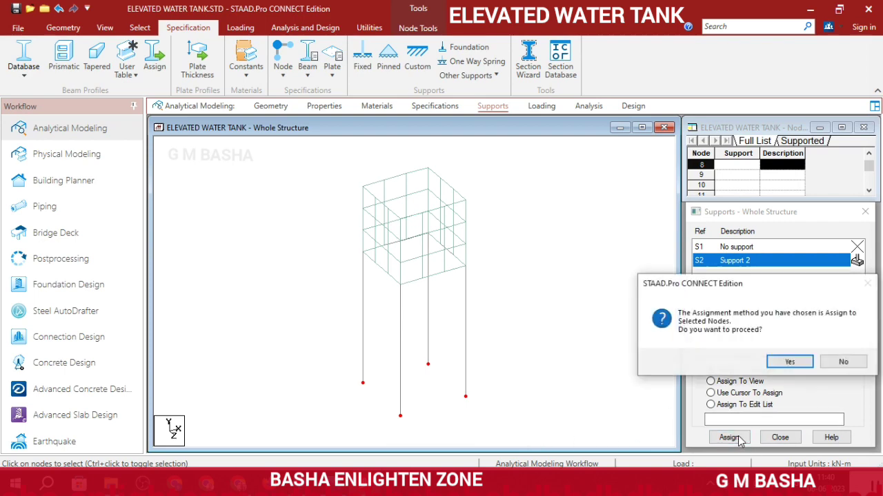
click(733, 362)
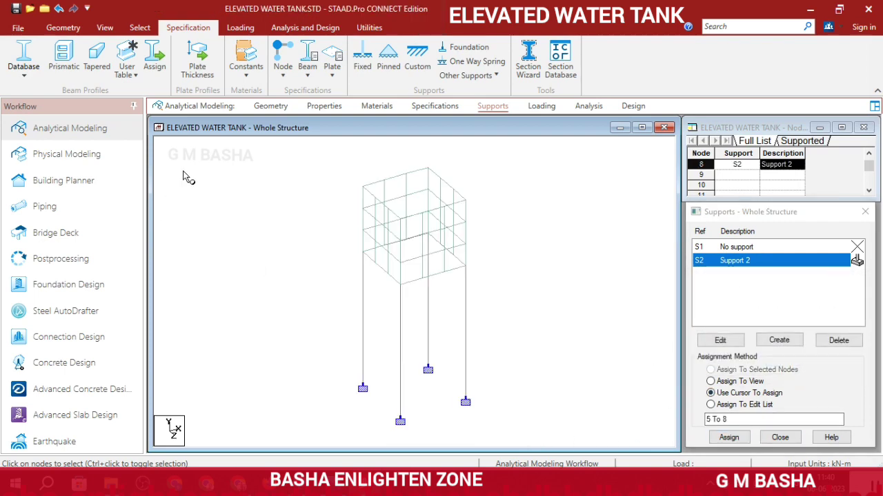
Define a rectangular concrete section with YD 0.4 m and ZD 0.3 m and add it to the properties.
click(324, 106)
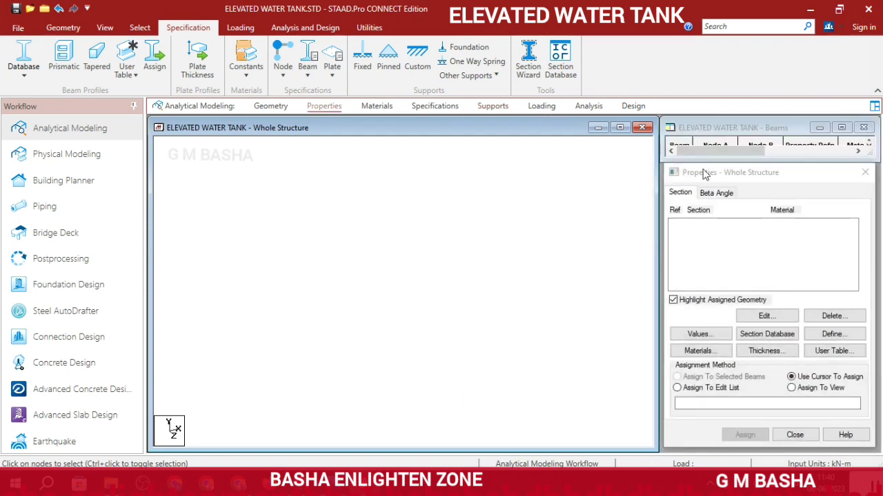
click(833, 334)
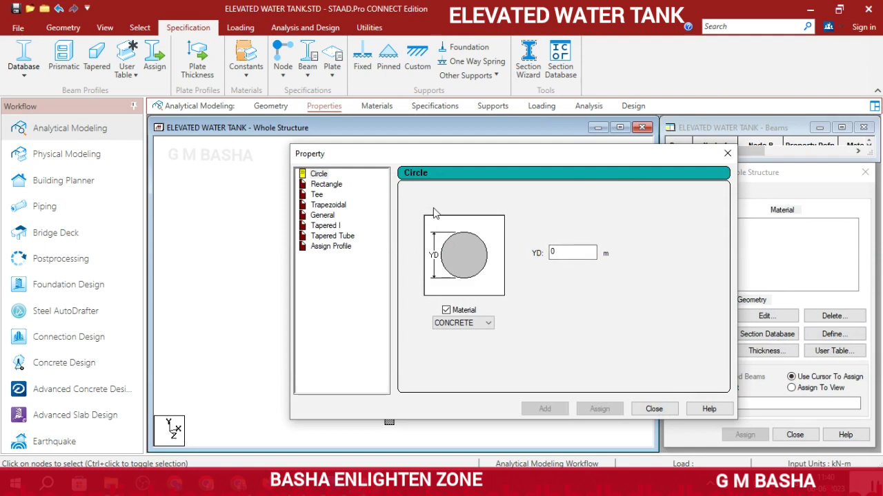
drag(650, 156, 656, 127)
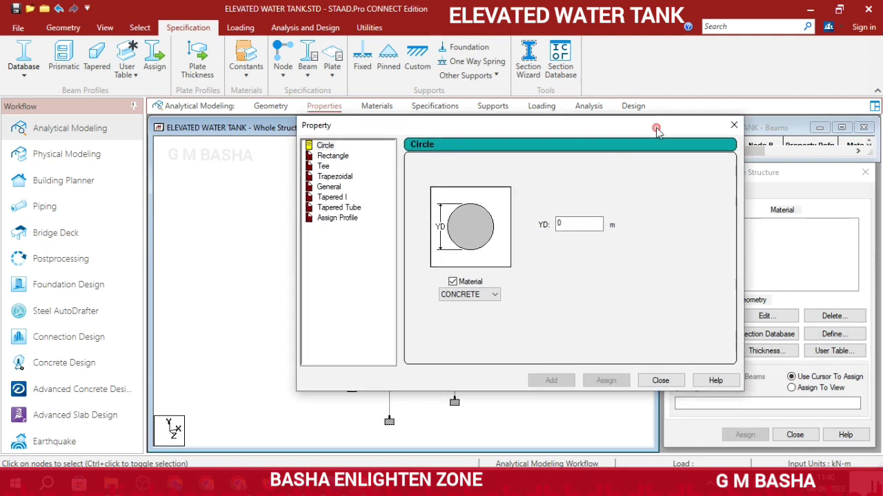
click(341, 157)
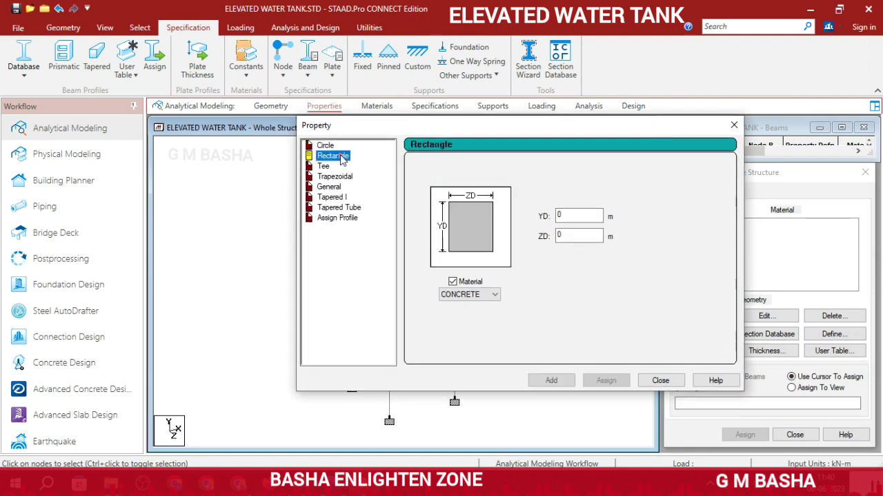
click(583, 213)
text(.)
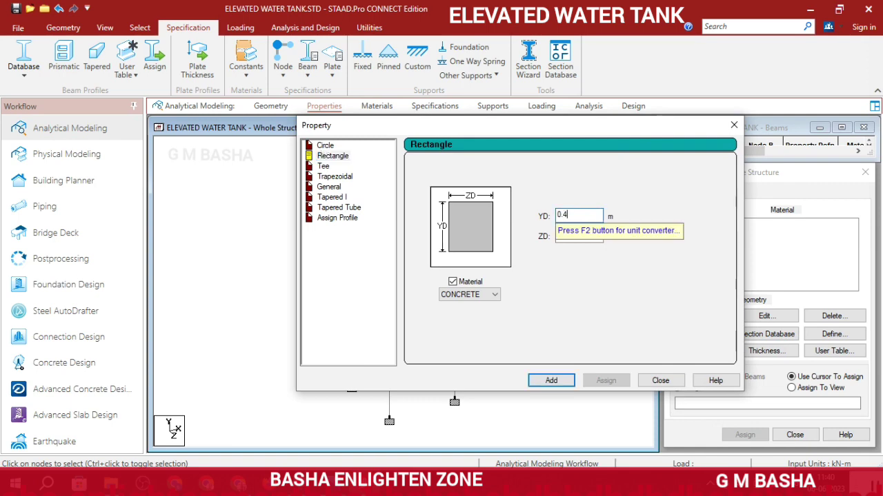
text(4)
click(578, 236)
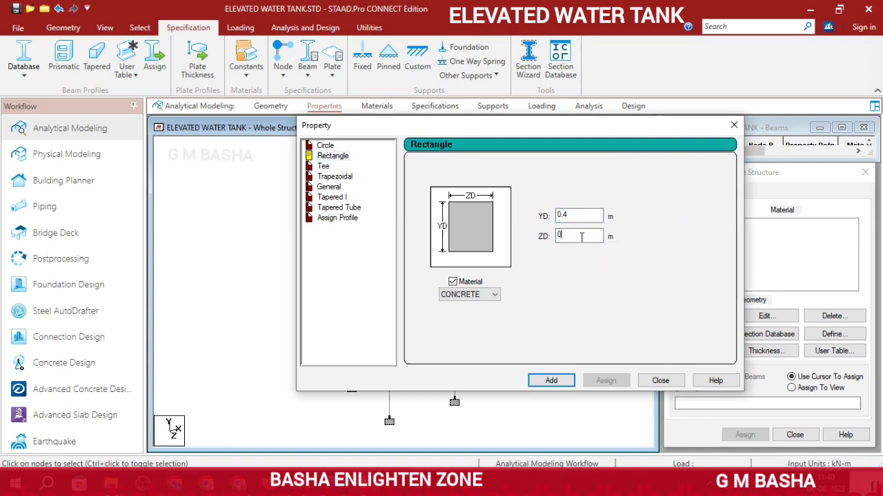
click(552, 381)
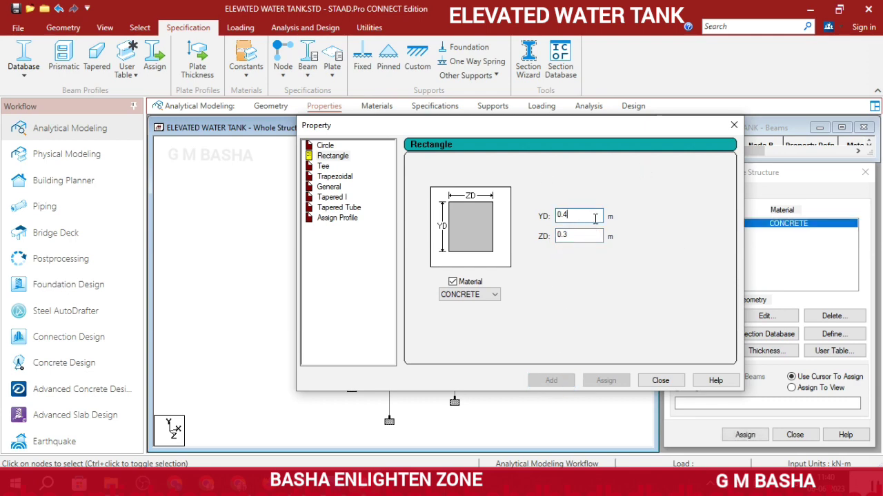
Add a second rectangular concrete section with YD 0.3 m and ZD 0.3 m, and finish defining sections.
key(BackSpace)
key(BackSpace)
text(.3)
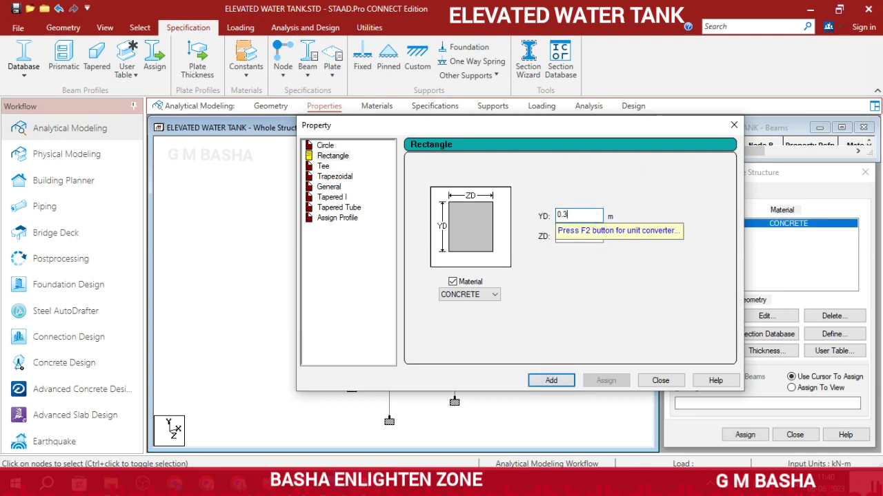
click(546, 385)
click(661, 381)
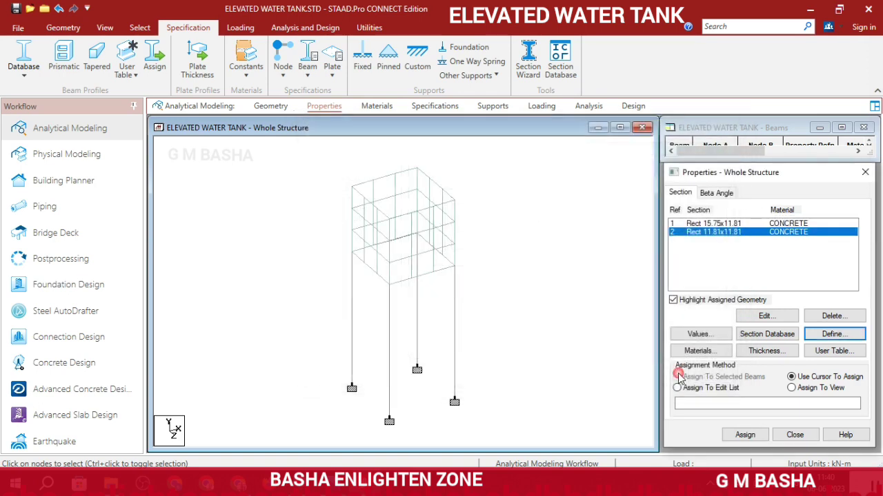
Add a concrete plate thickness property of 0.3 m at all four nodes.
click(766, 350)
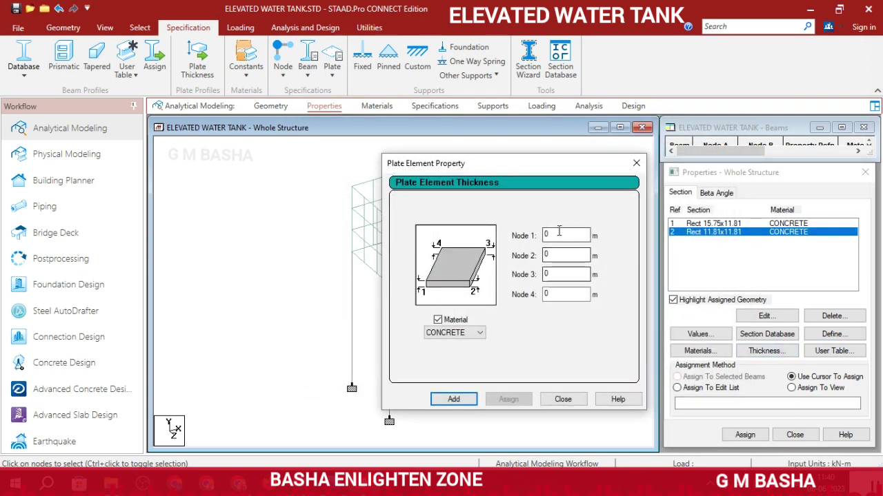
click(558, 233)
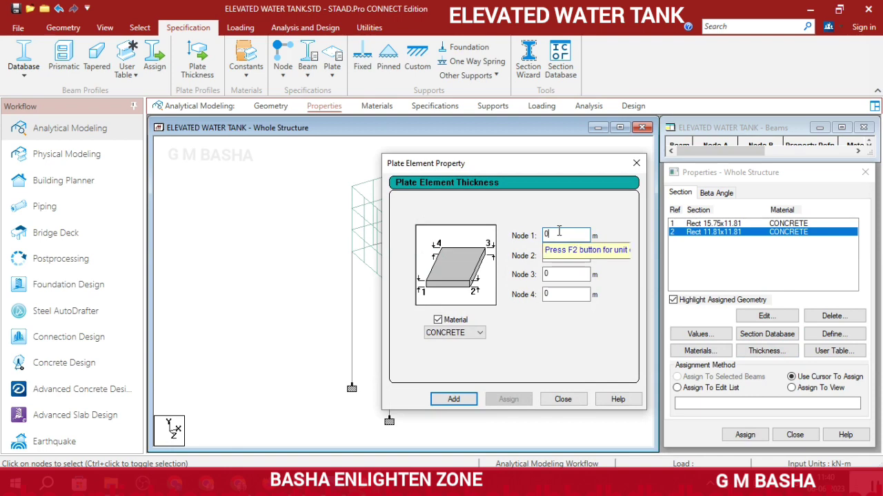
text(.3)
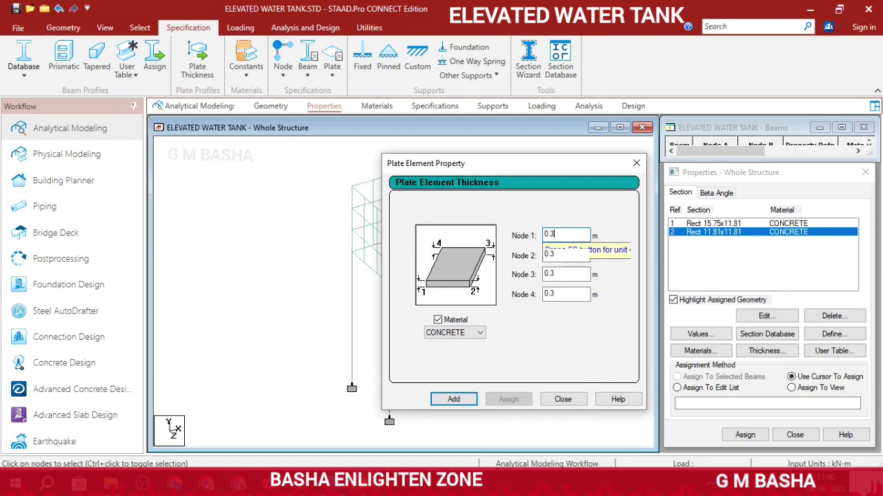
click(455, 400)
click(555, 400)
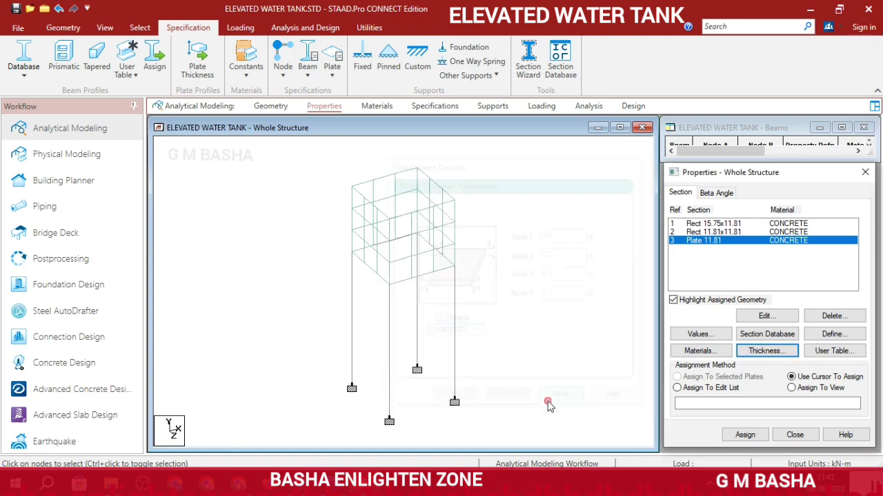
Assign the Rect 15.75x11.81 section to the columns by selecting all beams parallel to Y.
click(727, 224)
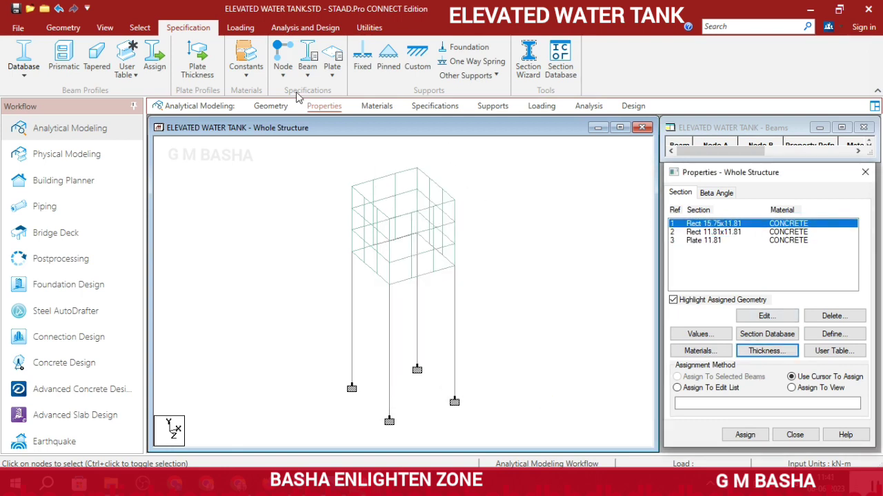
click(19, 28)
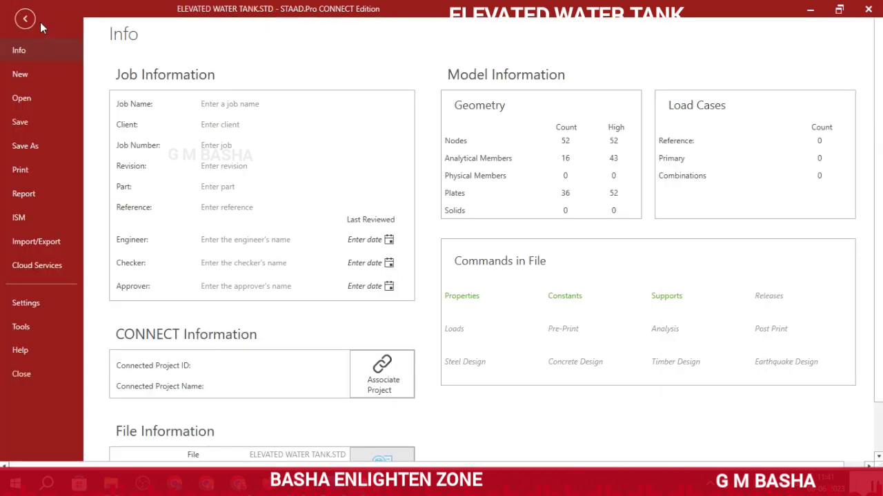
click(25, 20)
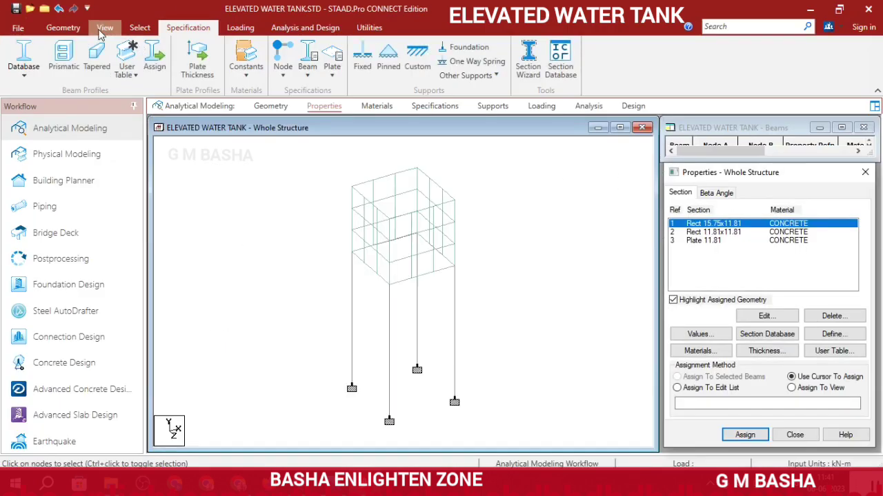
click(139, 28)
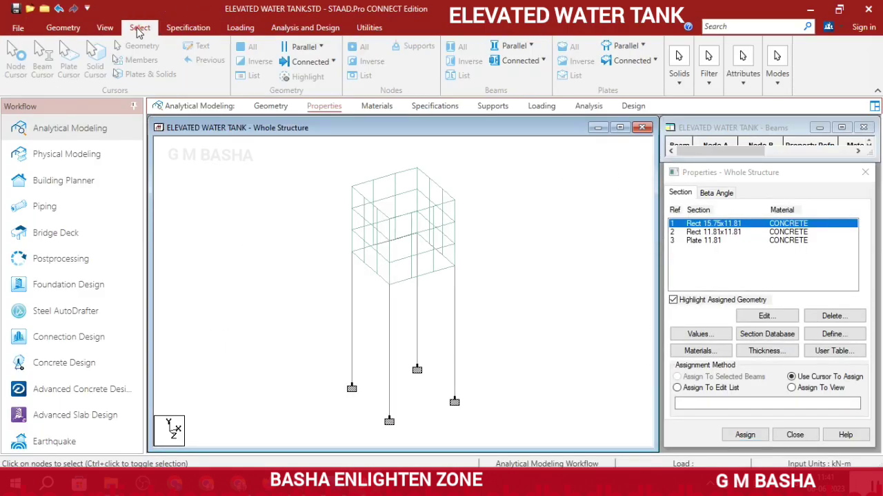
click(518, 47)
click(514, 83)
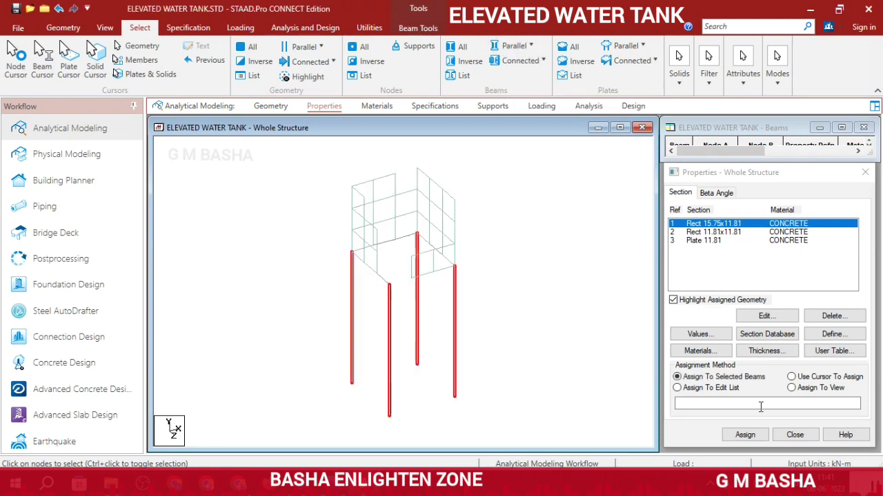
click(744, 435)
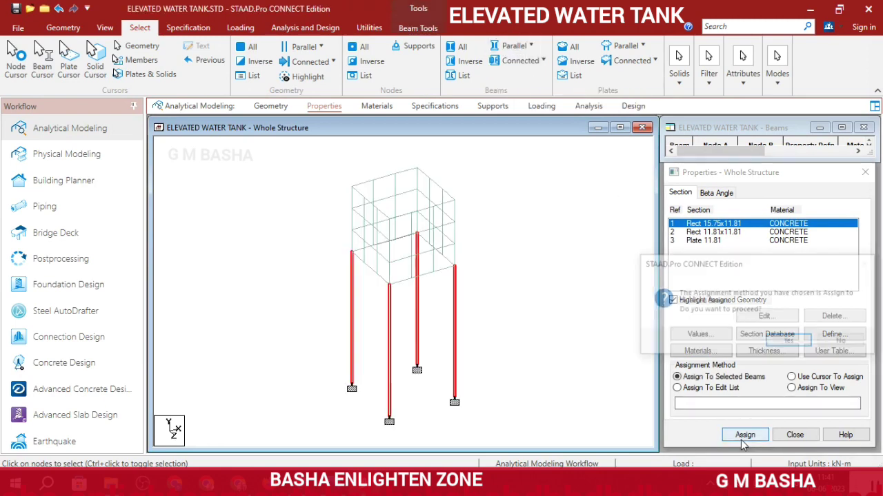
click(788, 339)
Assign the Rect 11.81x11.81 section to the horizontal beams parallel to X and Z under the tank.
click(696, 233)
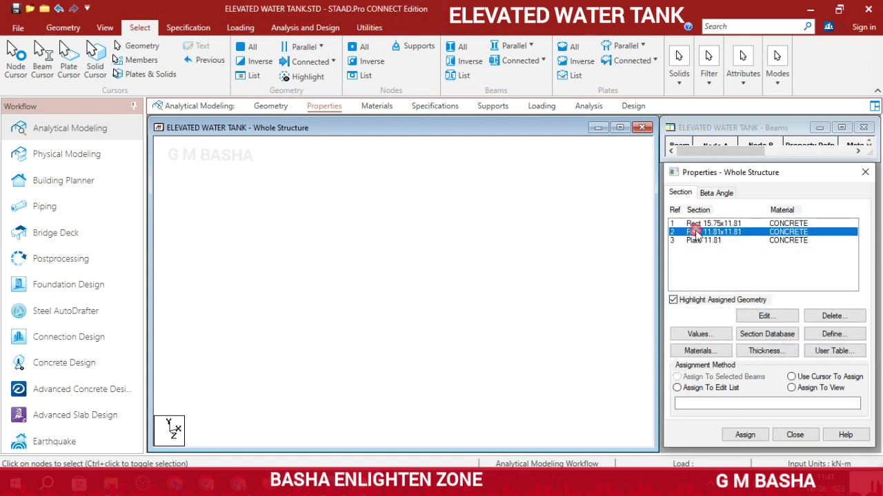
click(514, 46)
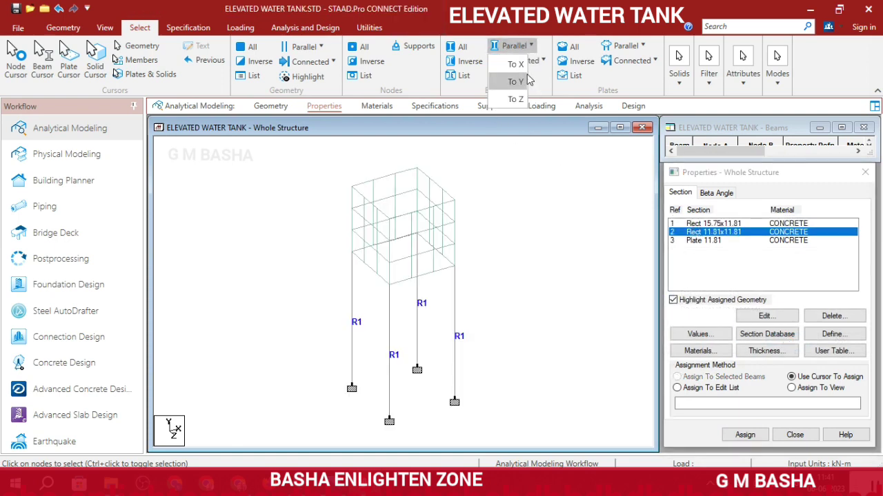
click(514, 64)
click(529, 46)
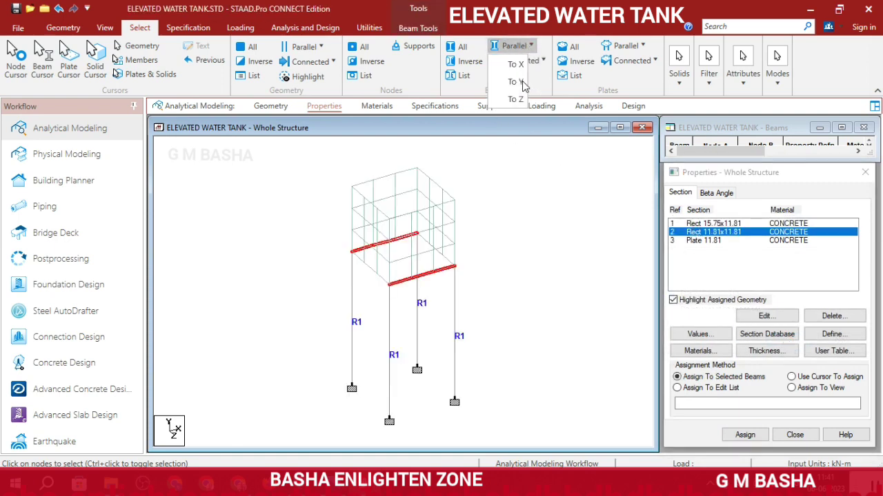
click(516, 100)
click(745, 434)
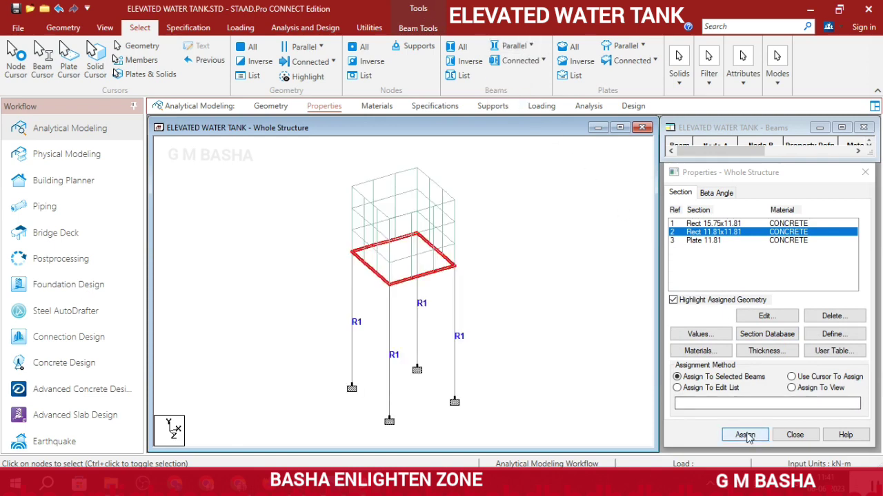
click(782, 339)
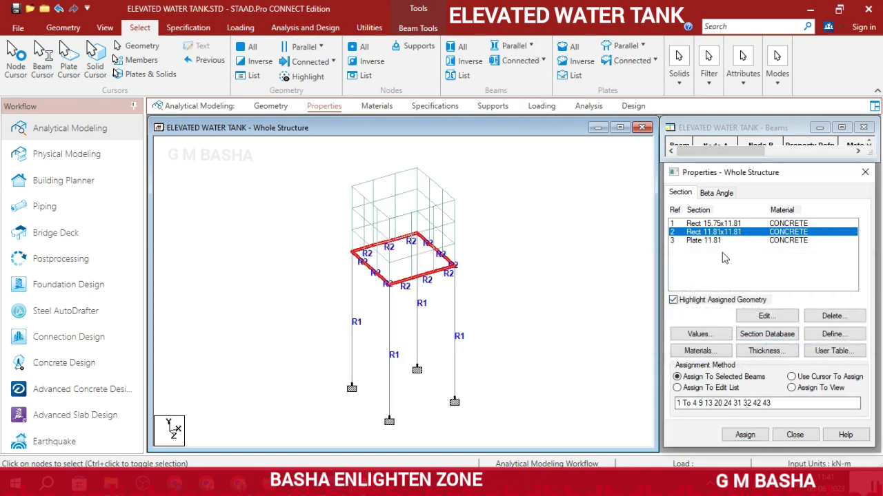
Assign the Plate 11.81 property to the tank's wall plates by selecting all plates parallel to XY and YZ.
click(700, 240)
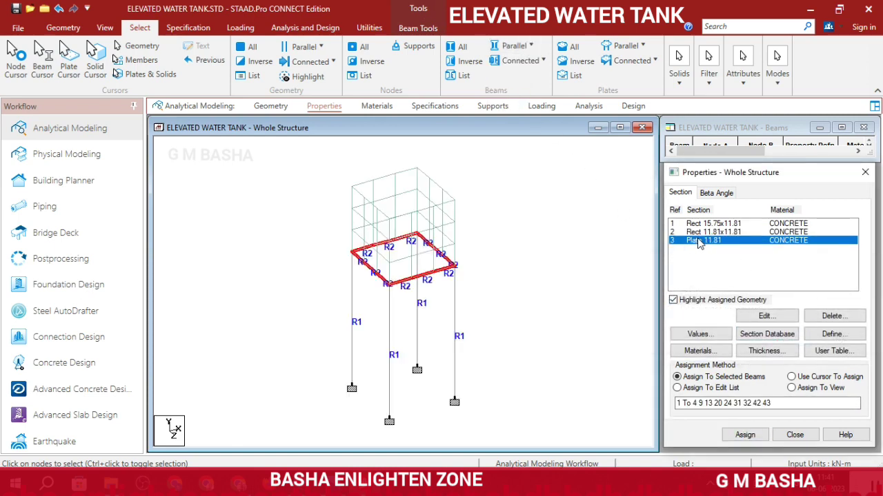
click(624, 46)
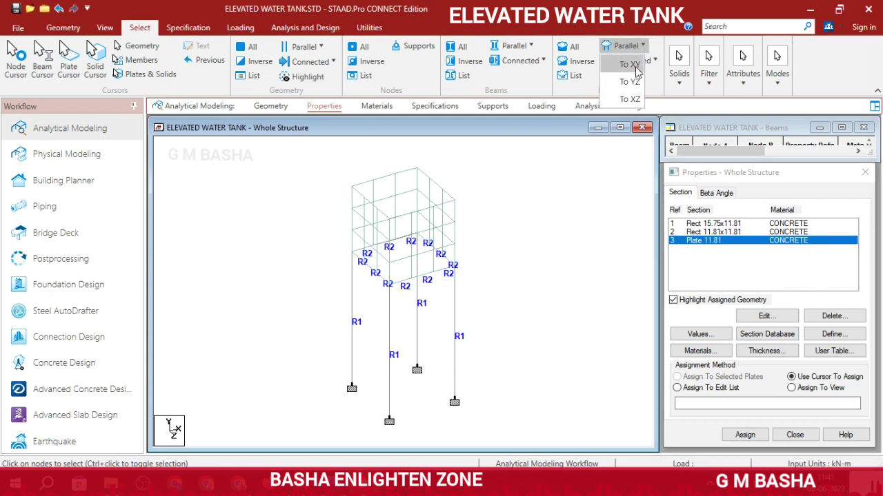
click(629, 61)
click(625, 45)
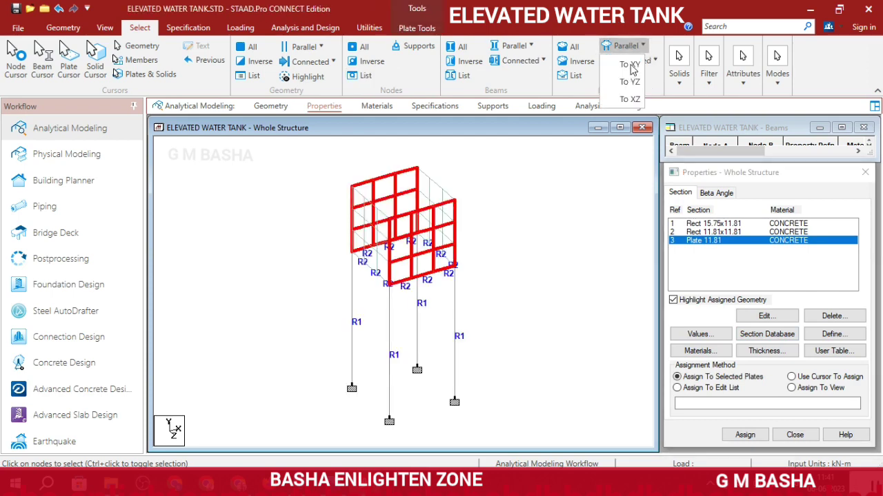
click(629, 98)
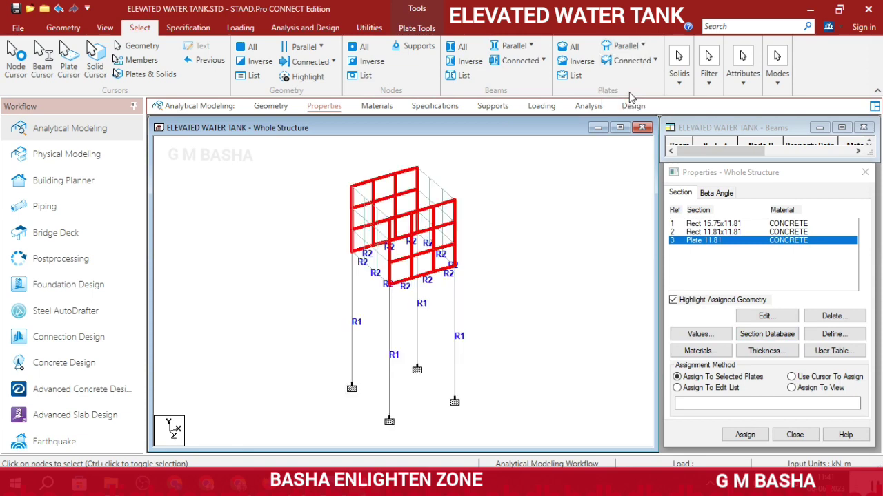
click(626, 46)
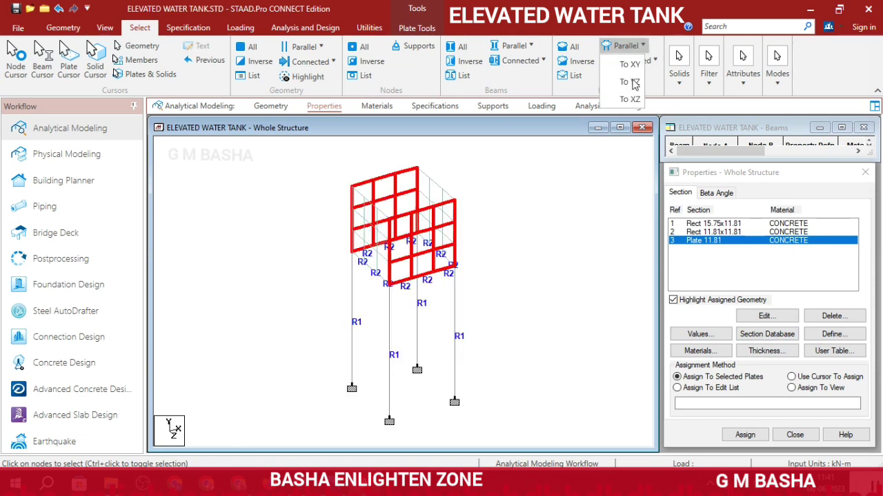
click(630, 82)
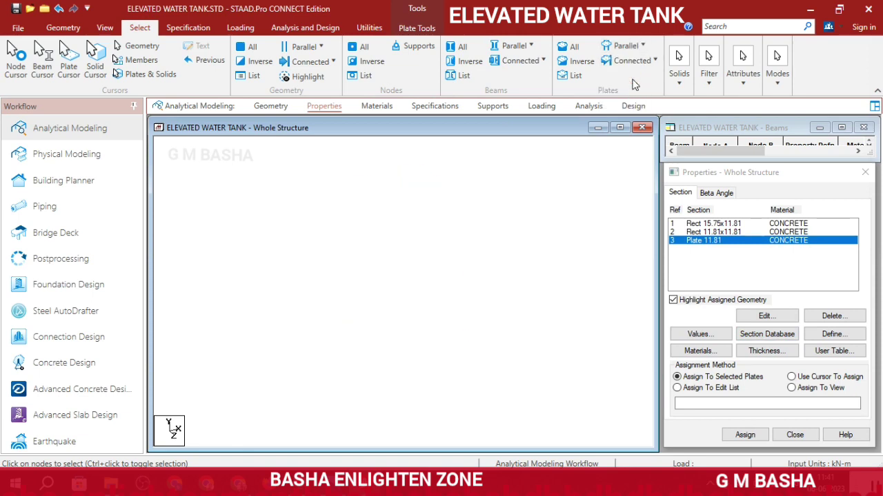
click(745, 435)
click(773, 343)
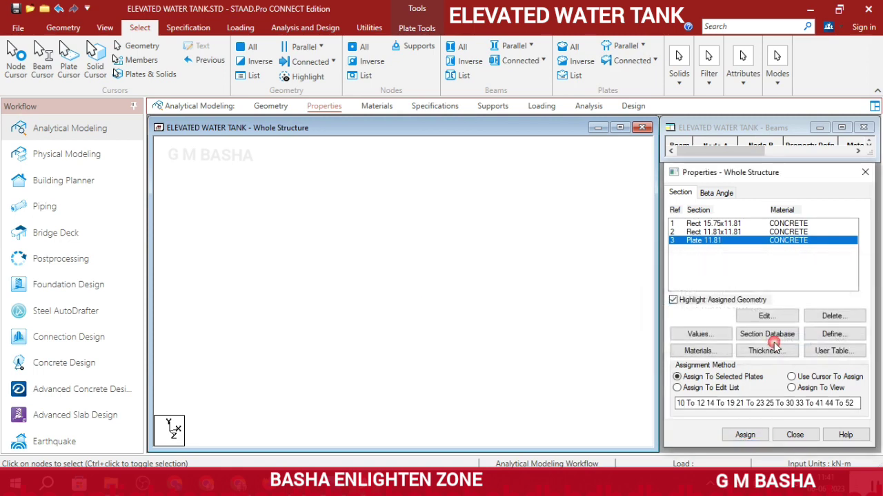
click(605, 332)
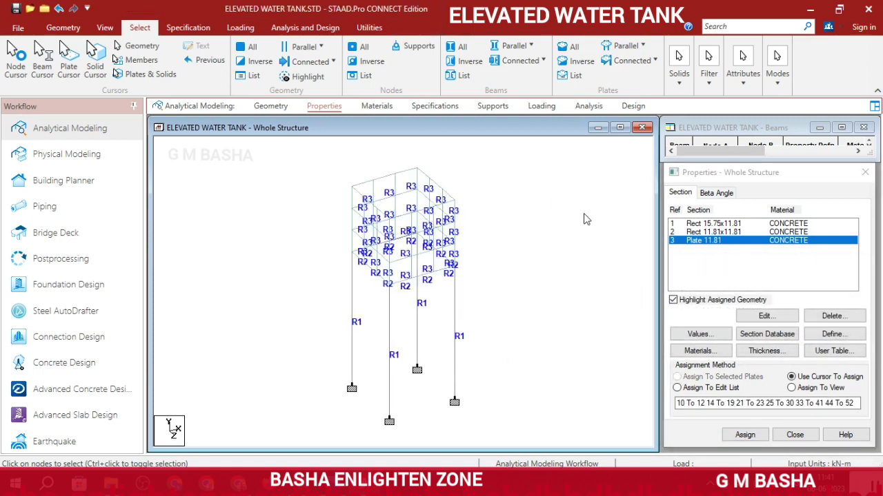
Inspect the structure's walls, beams and columns from several angles in a 3D rendering, and close the rendered views.
click(105, 27)
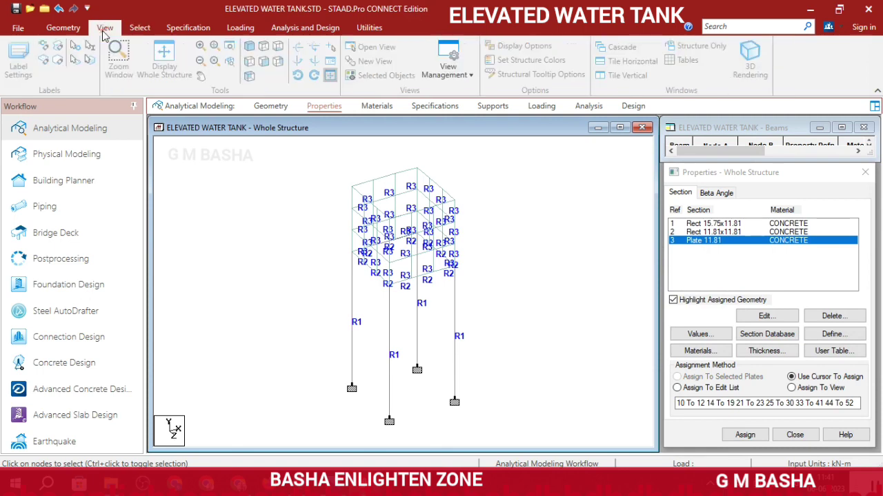
click(750, 56)
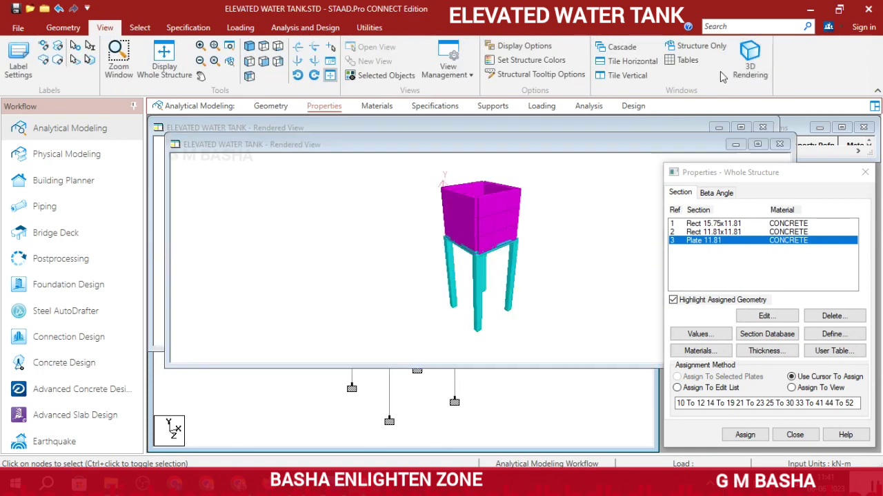
drag(545, 269, 427, 169)
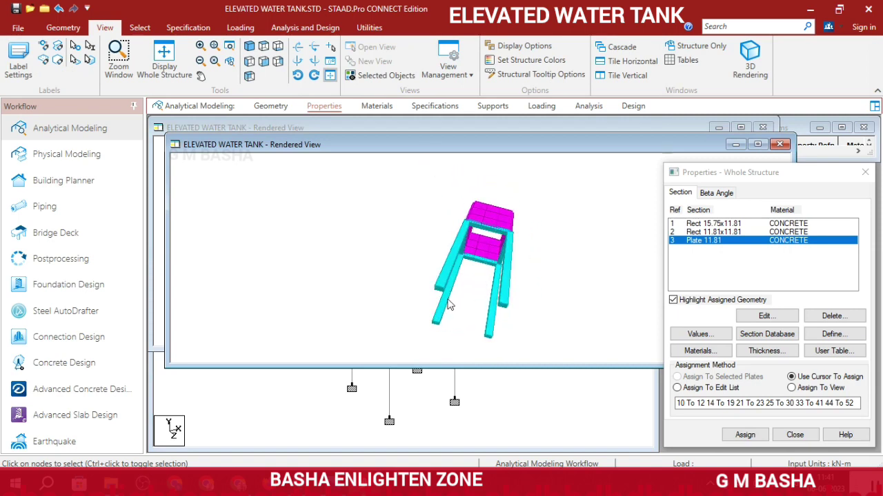
click(777, 144)
click(762, 128)
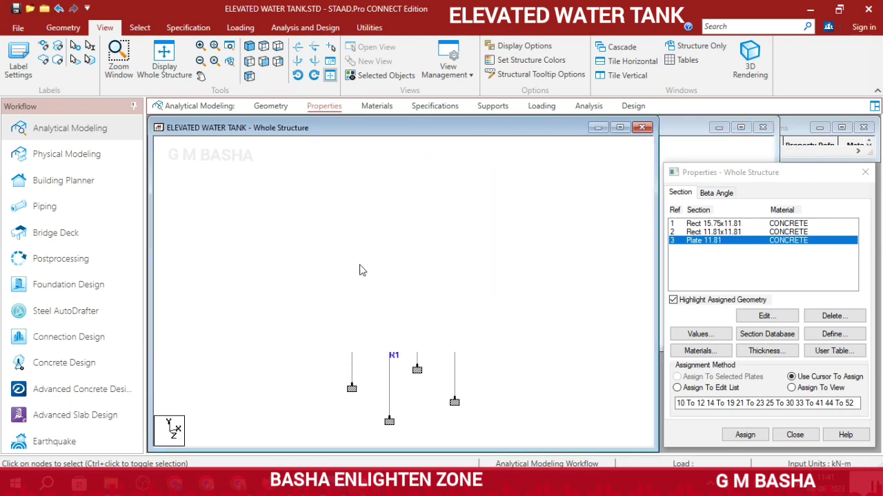
Outline a surface mesh across the tank's base through its four corner nodes, using quadrilateral meshing.
click(138, 28)
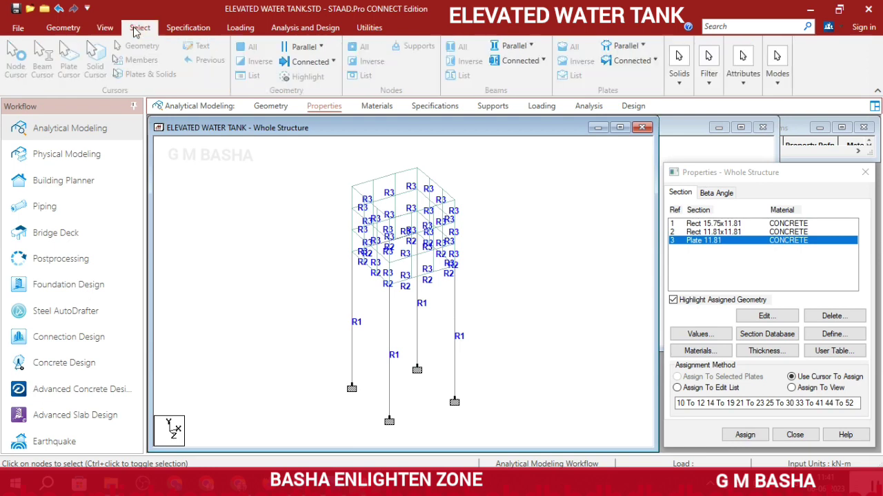
click(69, 29)
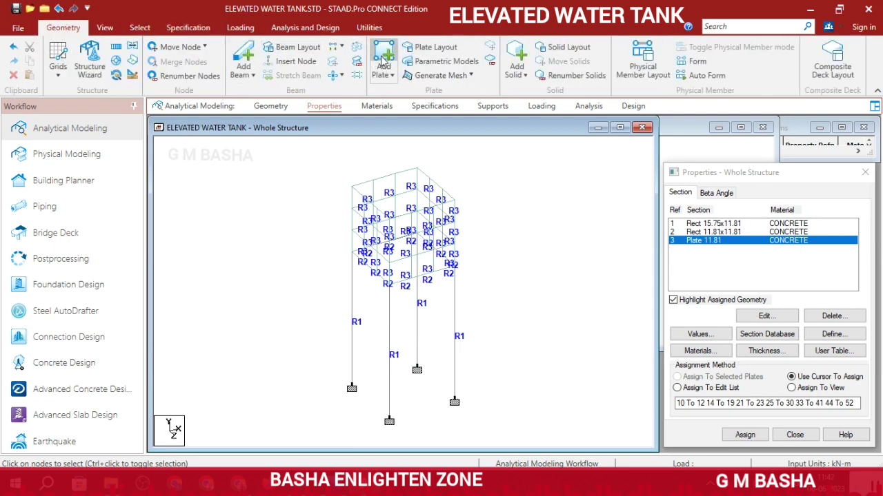
click(441, 75)
click(447, 96)
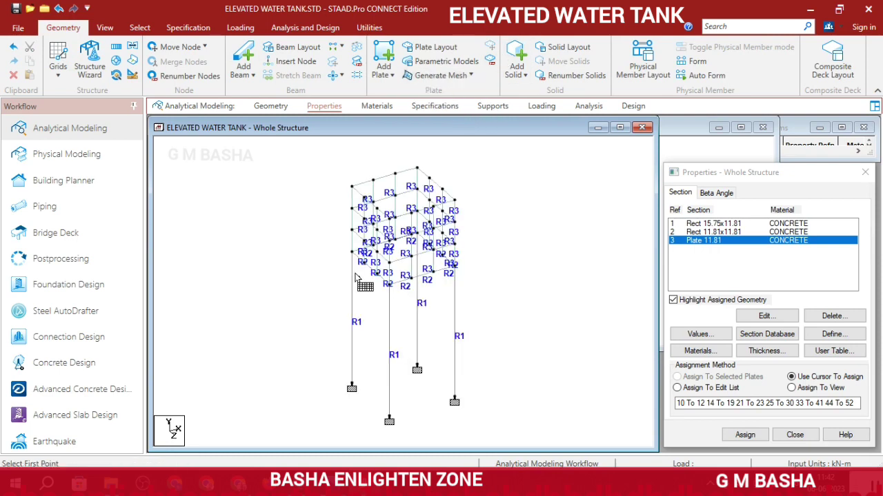
click(362, 252)
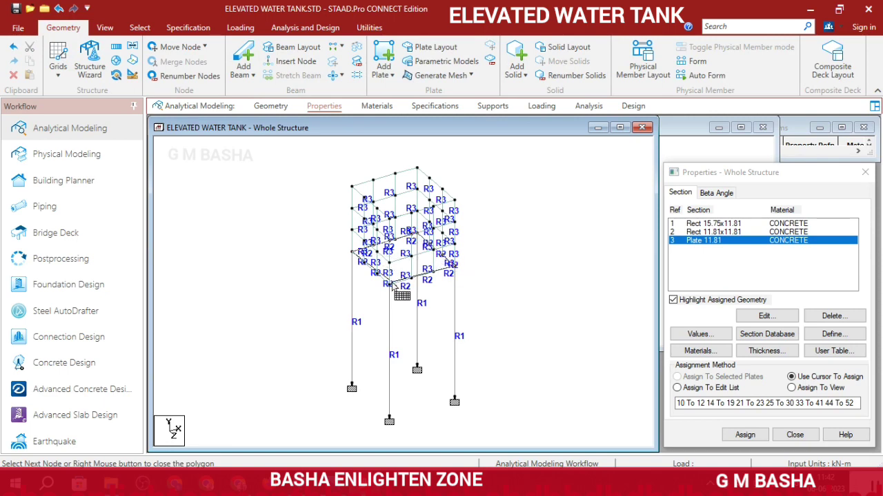
click(352, 252)
click(417, 250)
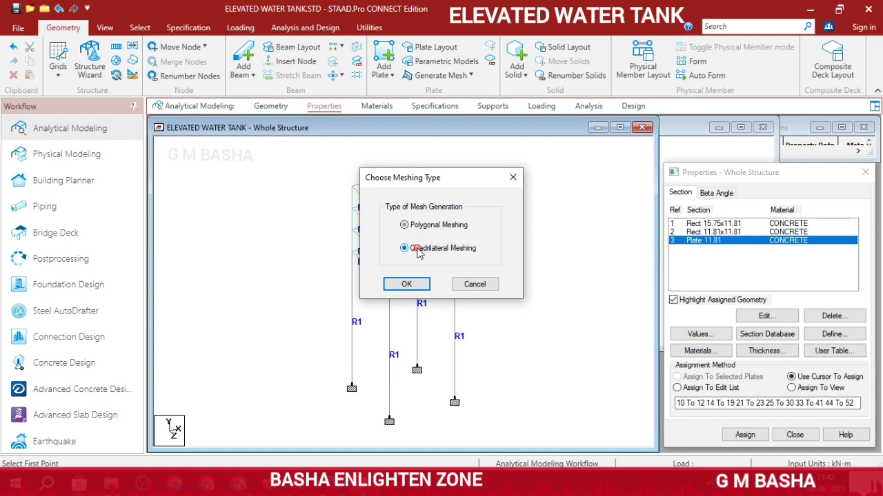
click(406, 285)
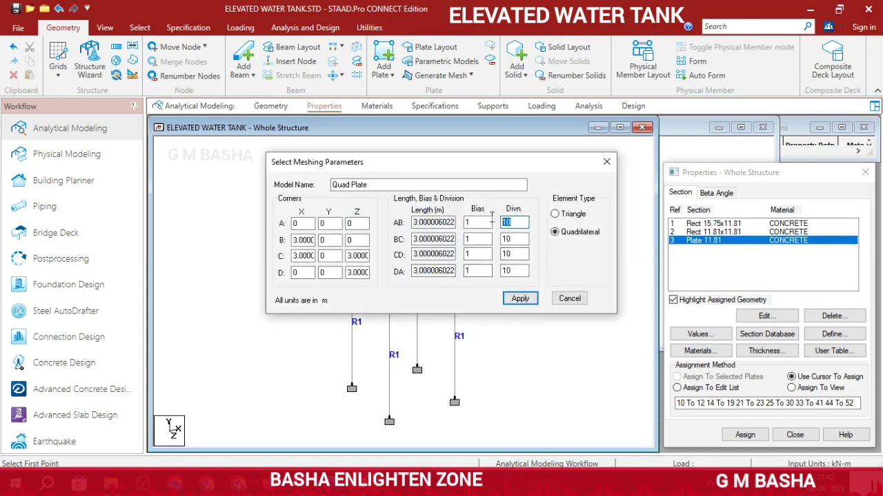
Set 3 divisions on every side with quadrilateral elements and generate the base plate mesh.
double_click(507, 239)
text(3)
double_click(507, 254)
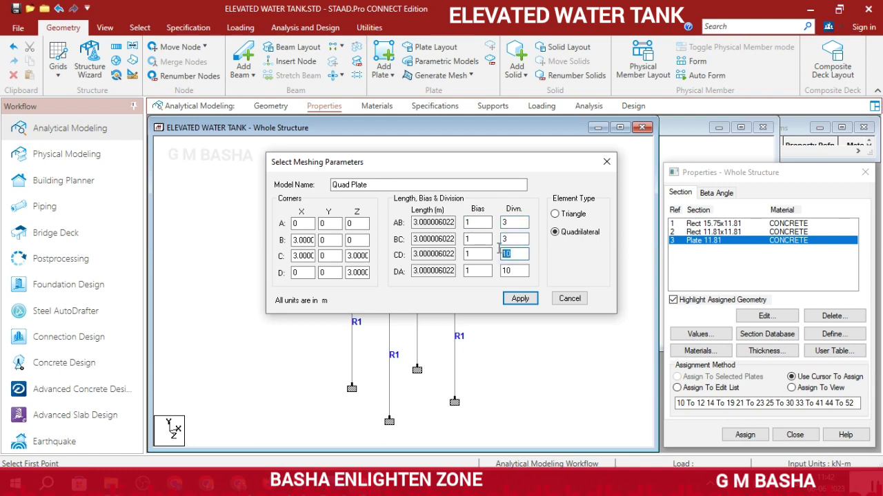
text(3)
double_click(519, 271)
click(527, 301)
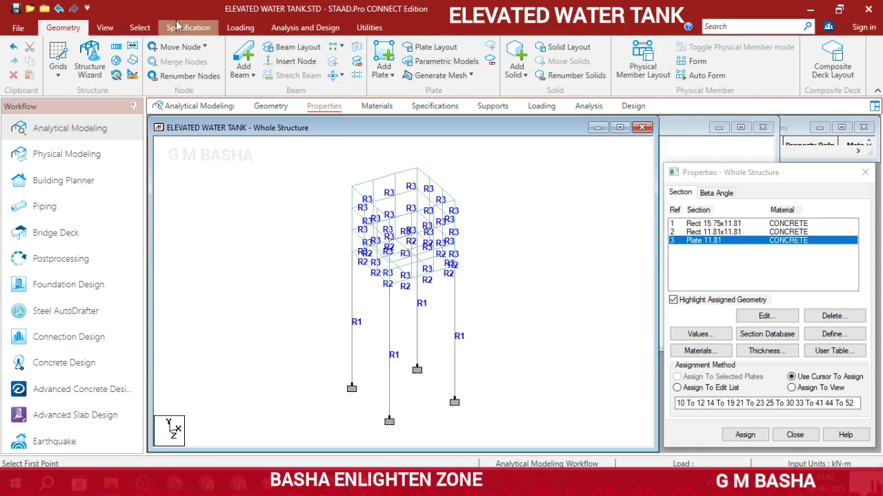
Assign the Plate 11.81 property to the tank's base plates by selecting all plates parallel to XZ.
click(140, 29)
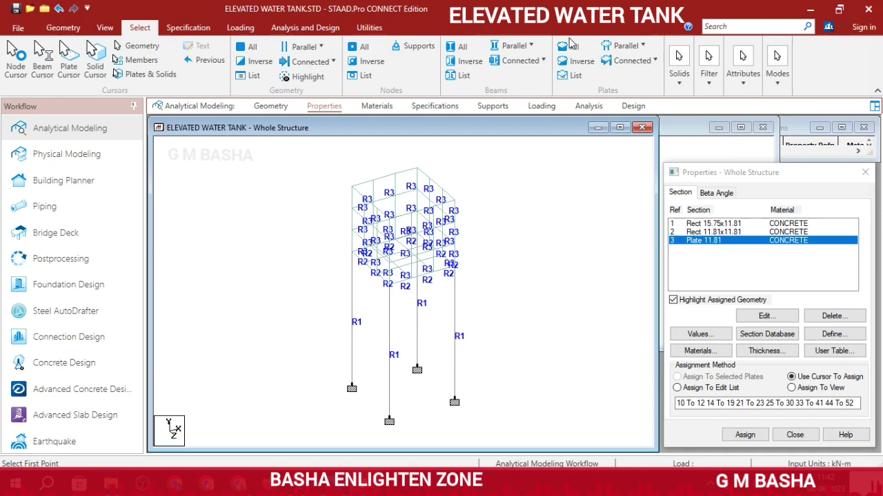
click(634, 45)
click(628, 99)
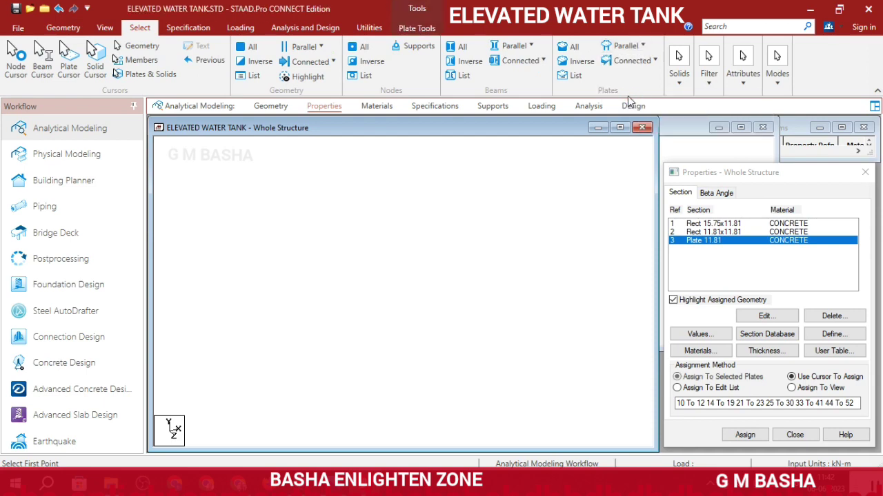
click(745, 436)
click(788, 342)
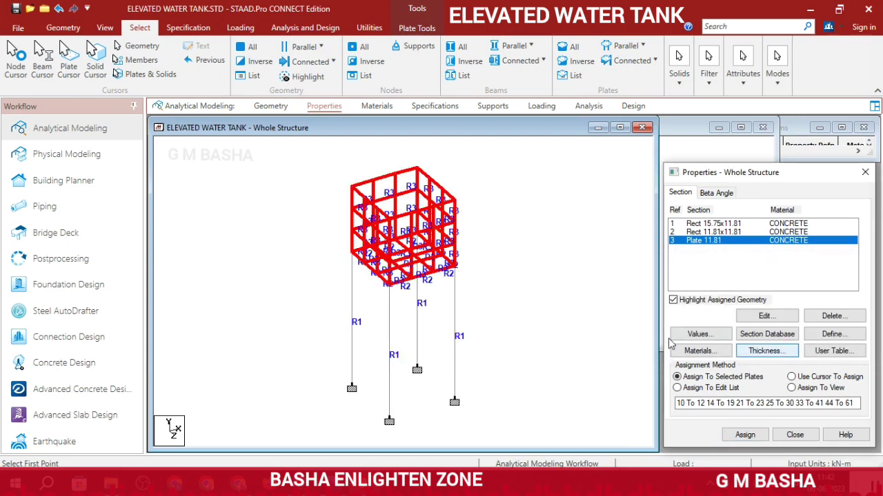
click(587, 339)
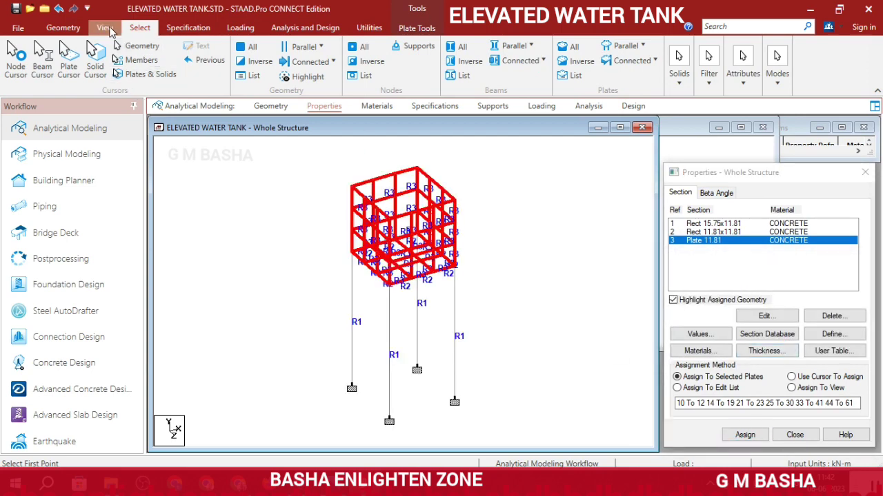
Examine the tank with its new base plates from different angles in the 3D rendering.
click(105, 27)
click(750, 59)
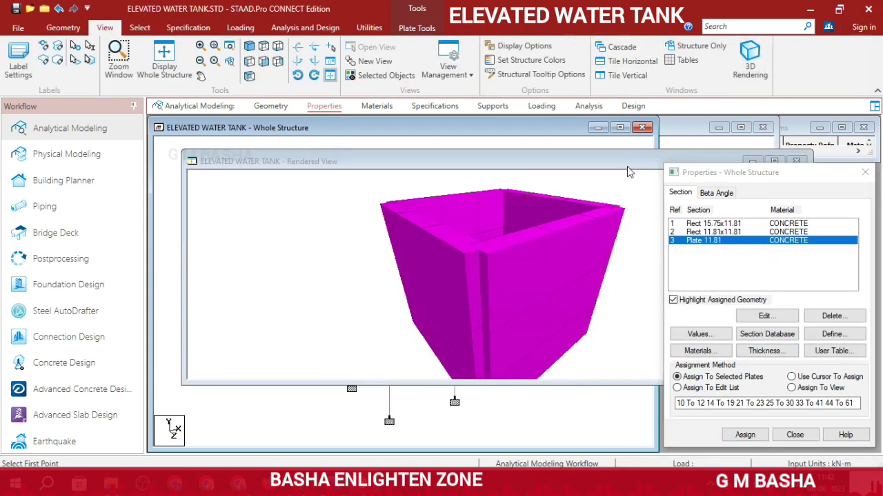
drag(551, 328, 478, 312)
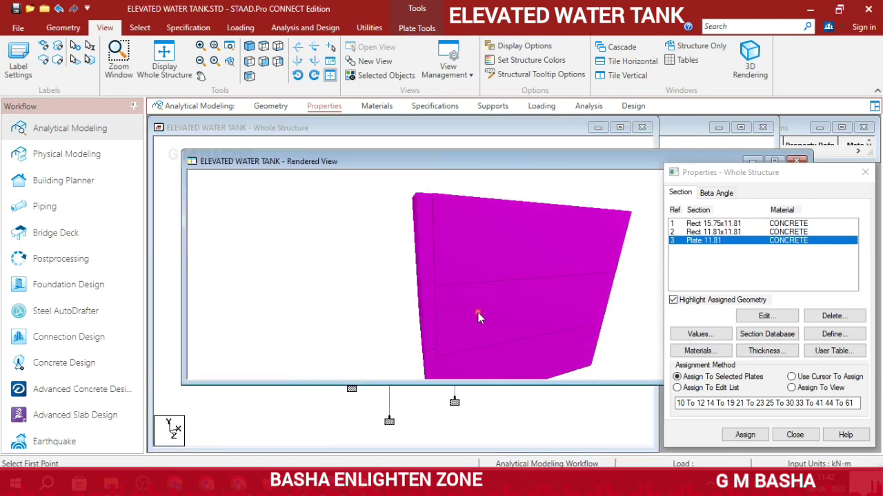
click(800, 162)
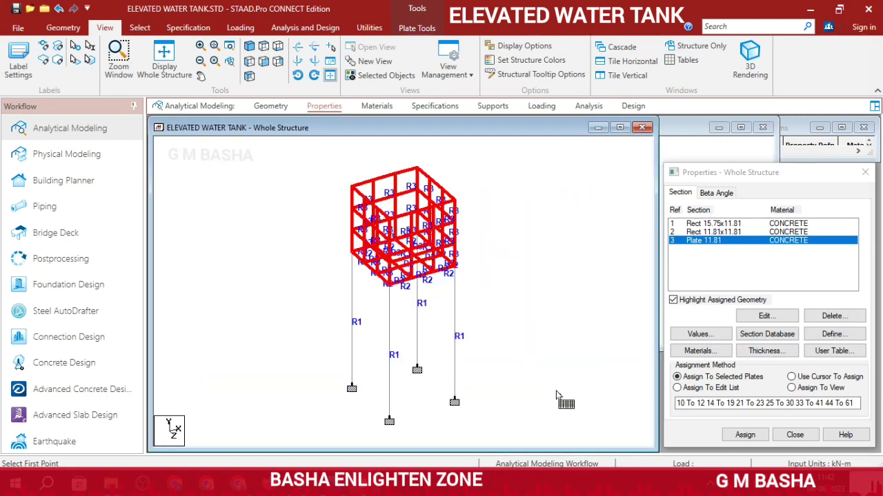
click(521, 267)
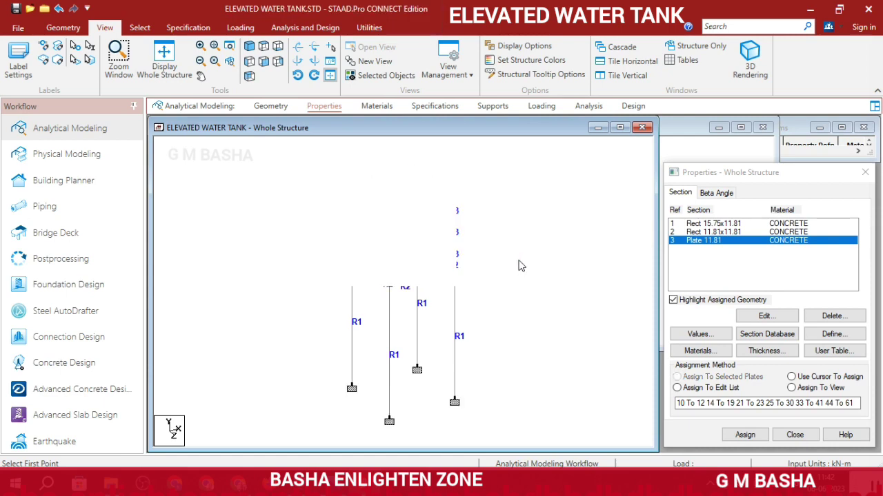
click(756, 61)
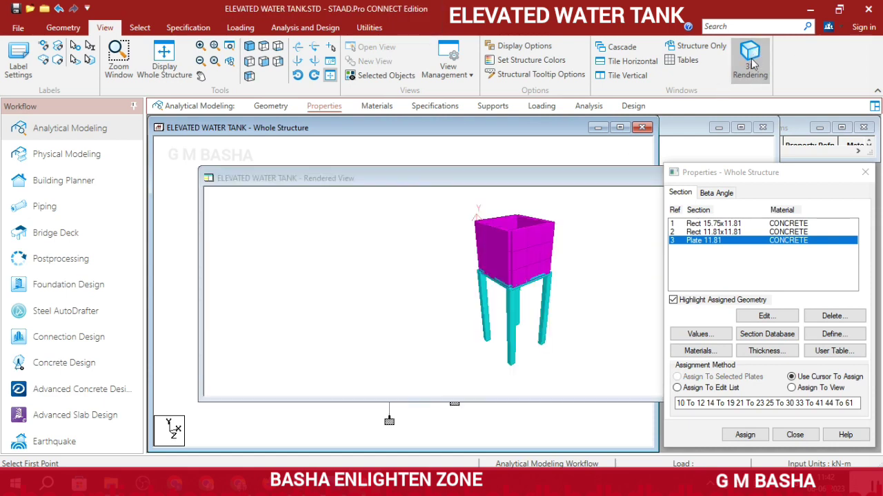
drag(623, 257, 555, 291)
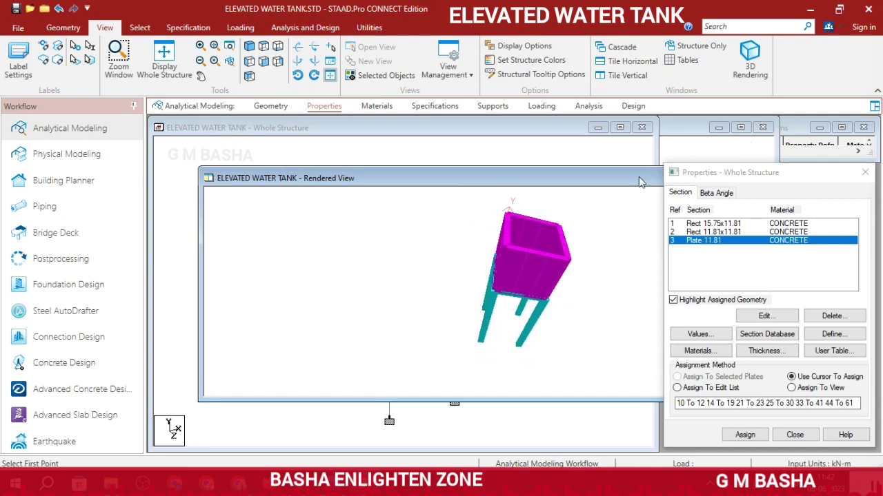
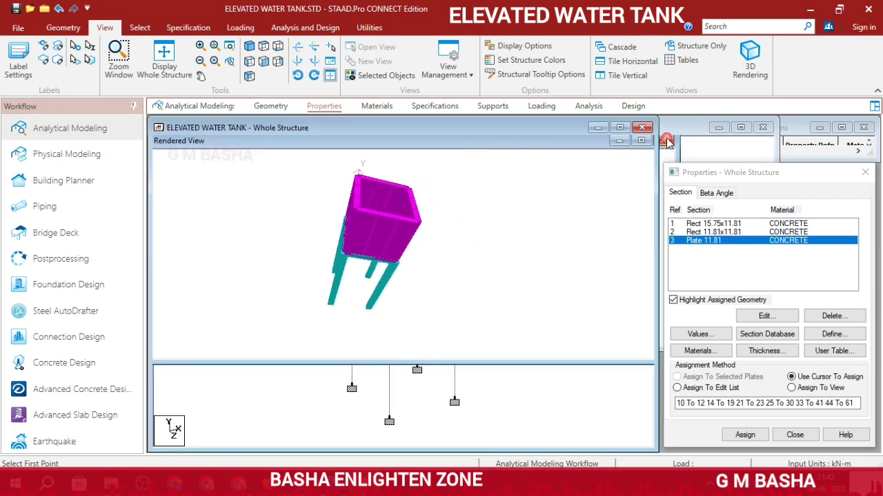
Add primary load case 1 with loading type Dead and the title LOAD CASE 1.
click(541, 107)
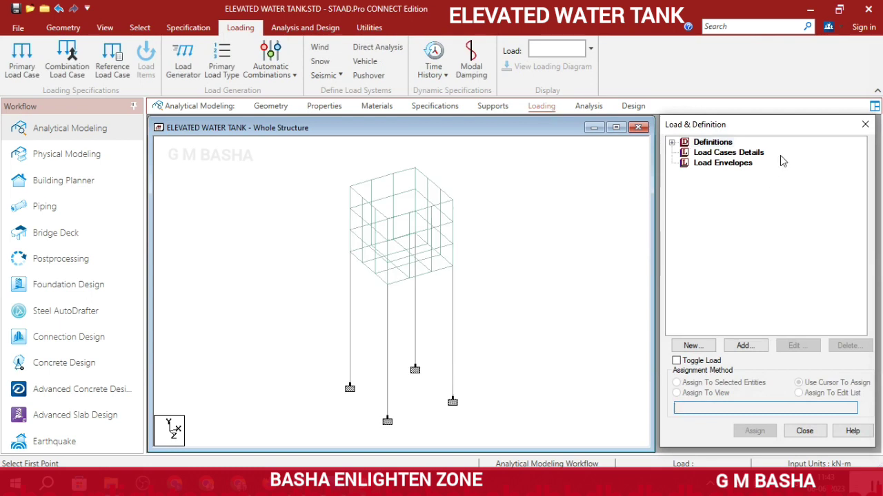
click(751, 153)
click(742, 345)
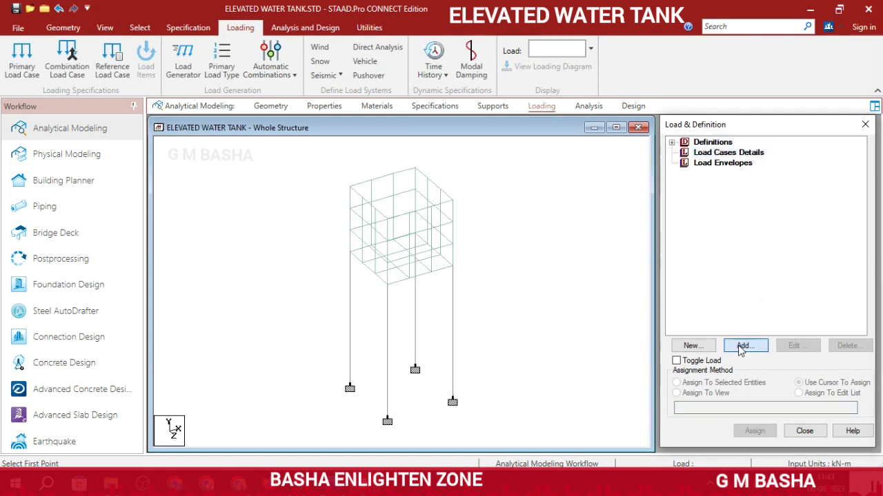
click(620, 203)
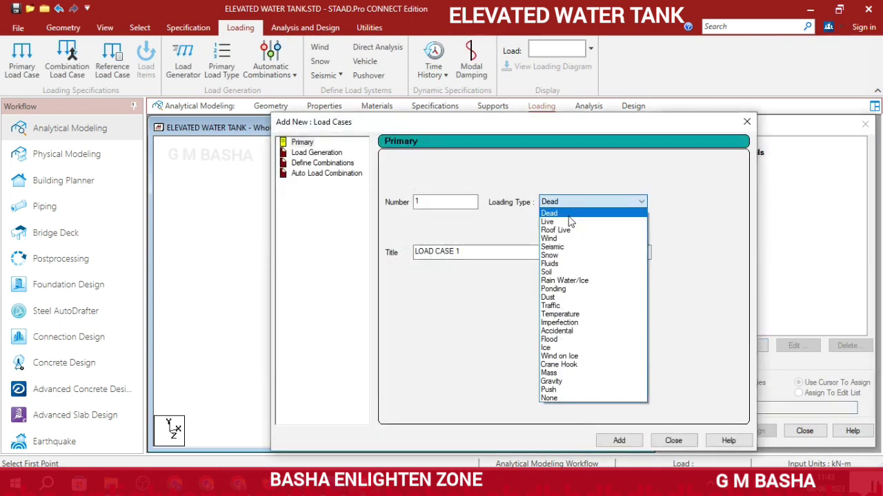
click(624, 442)
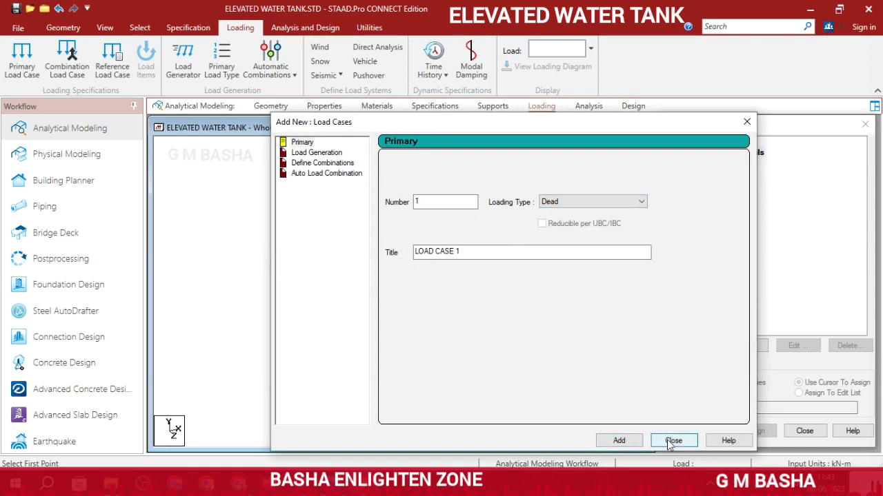
Restart the primary load case definition and add LOAD CASE 1 with the Dead loading type.
click(670, 442)
click(730, 154)
click(745, 345)
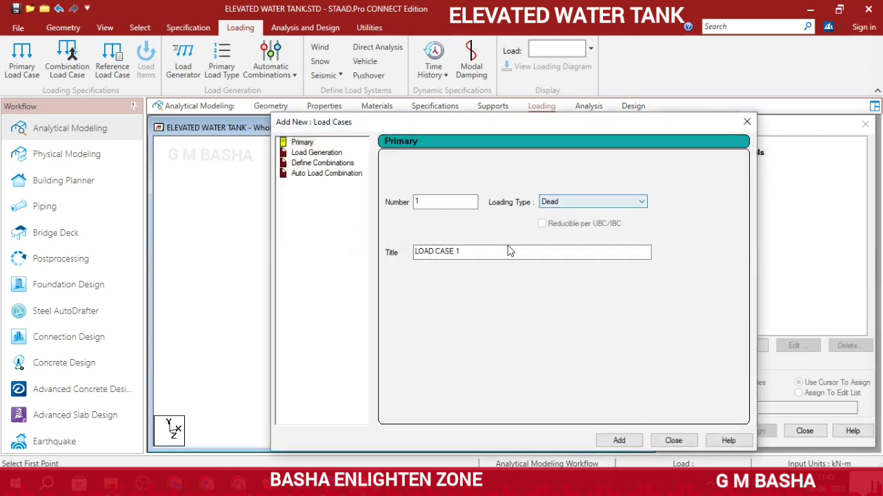
click(621, 440)
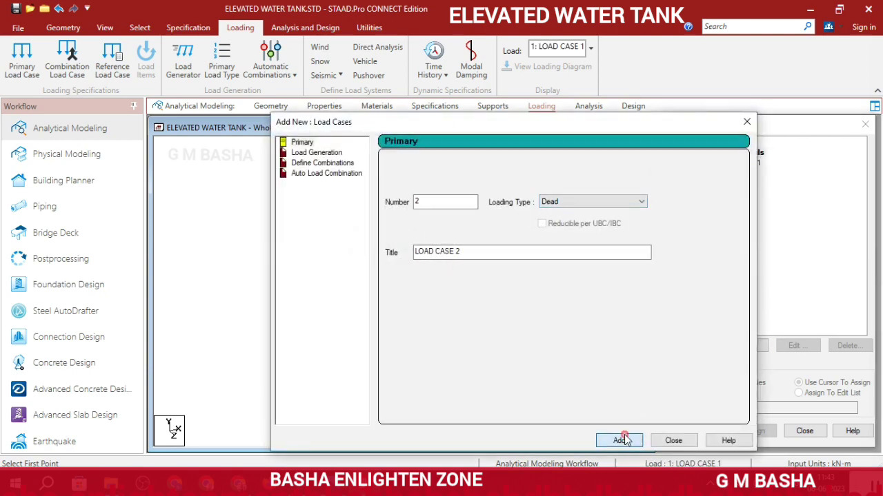
click(669, 442)
Add primary load case 2 with loading type None and the title PLATE LOAD.
click(724, 153)
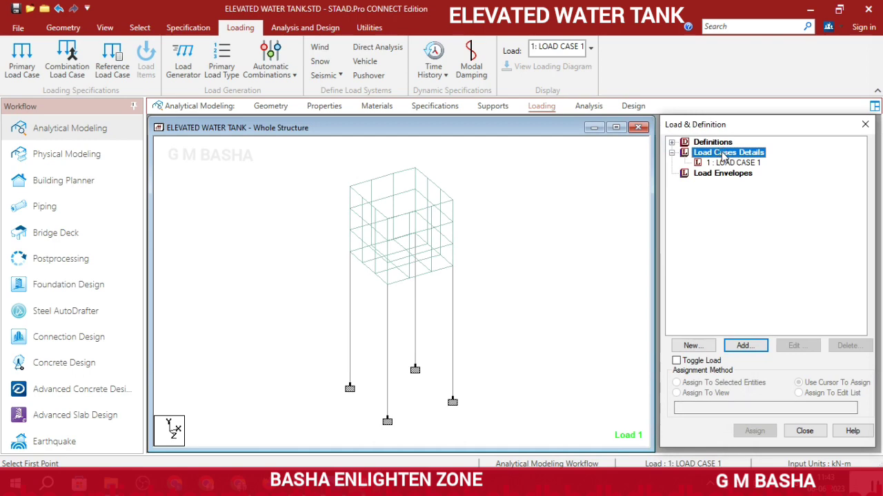
click(748, 346)
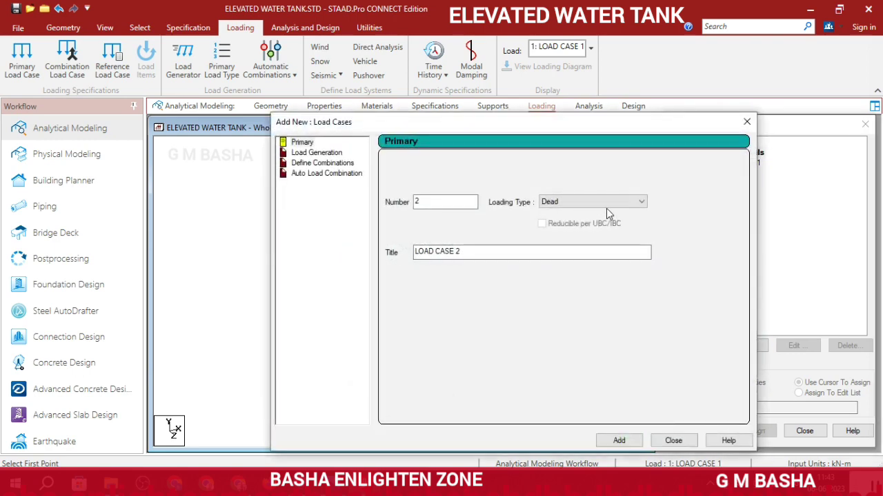
click(606, 207)
click(563, 402)
drag(516, 253, 367, 259)
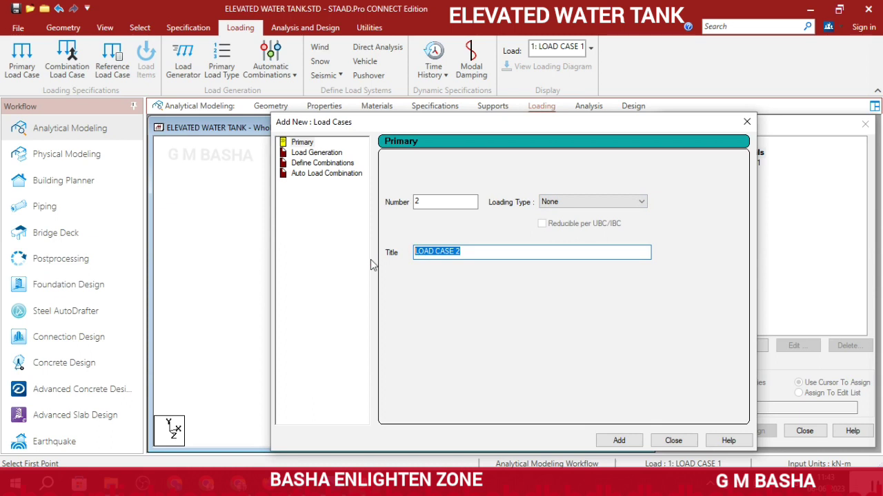
text(PLATE LOAD)
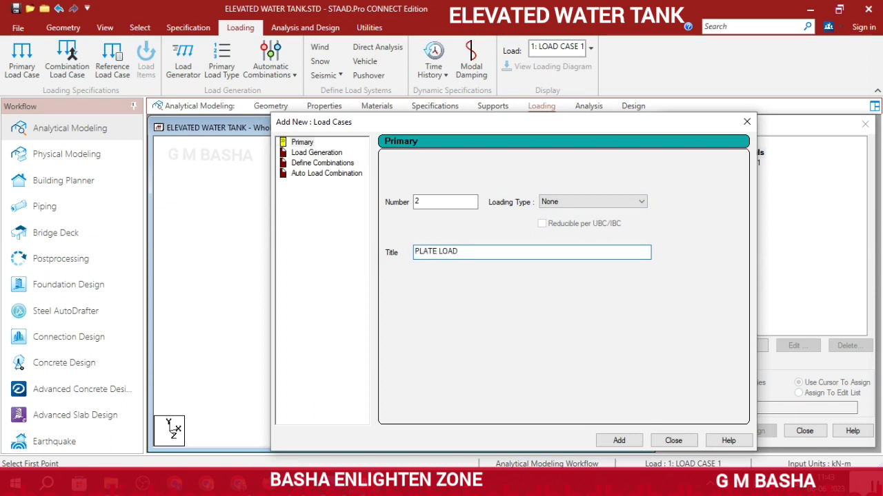
click(630, 436)
click(670, 440)
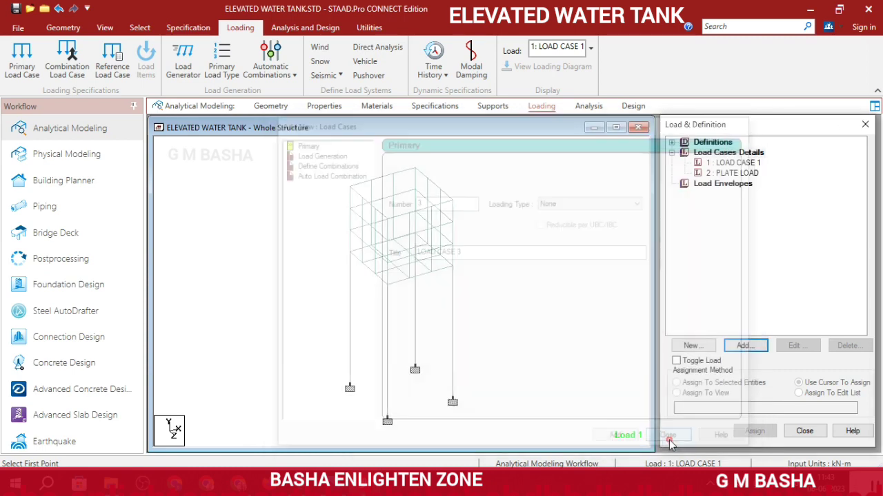
Add a selfweight load in the Y direction with factor -1 to LOAD CASE 1.
click(735, 163)
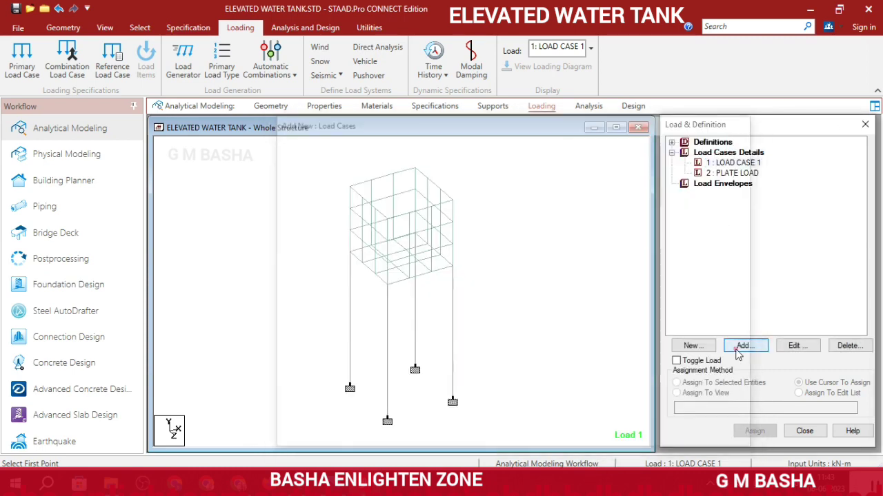
click(744, 346)
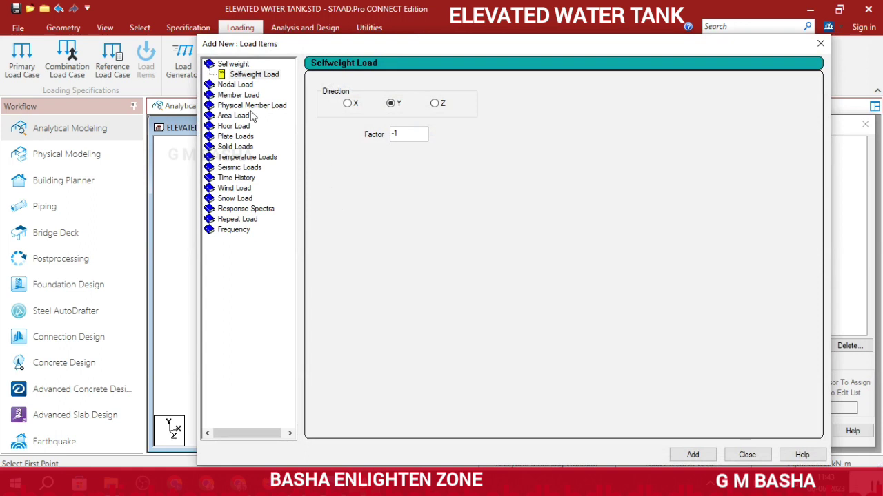
click(691, 455)
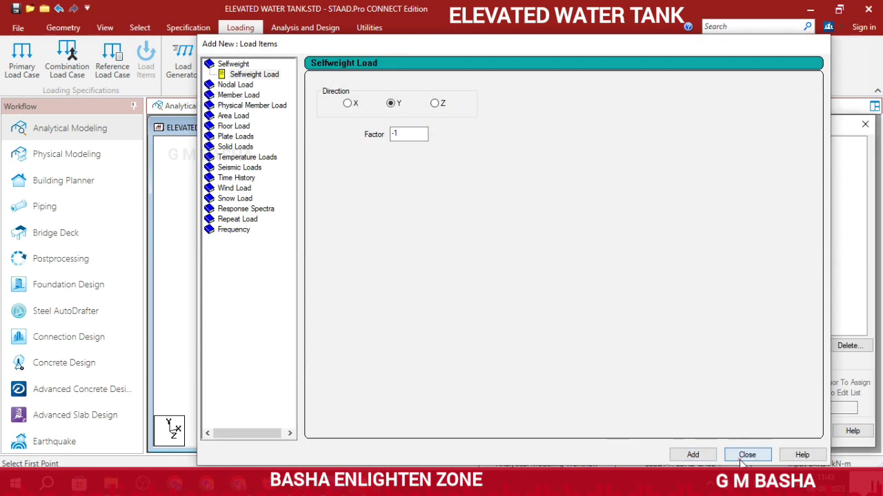
click(746, 455)
Assign the selfweight load to the whole structure with the Assign To View method.
click(743, 173)
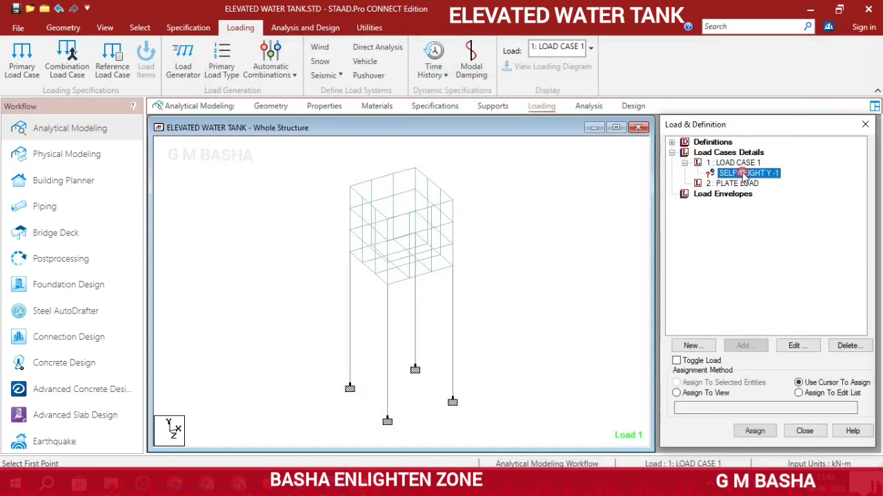
click(713, 393)
click(746, 434)
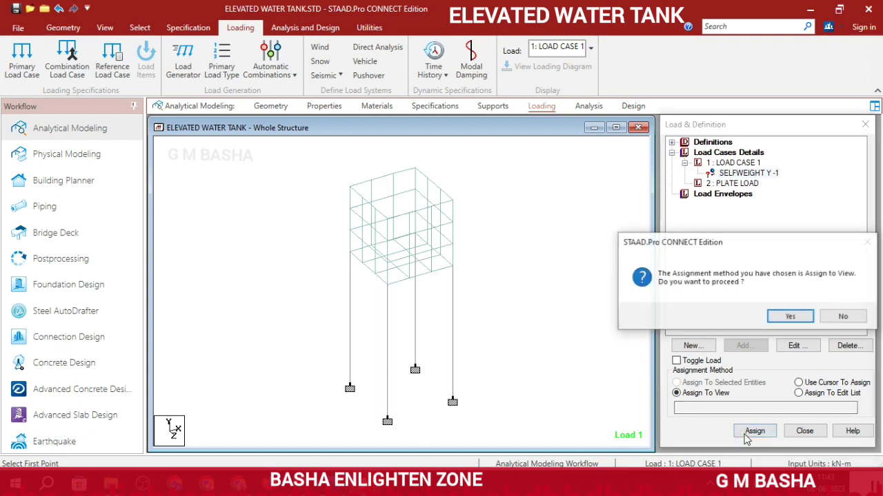
click(787, 316)
click(628, 250)
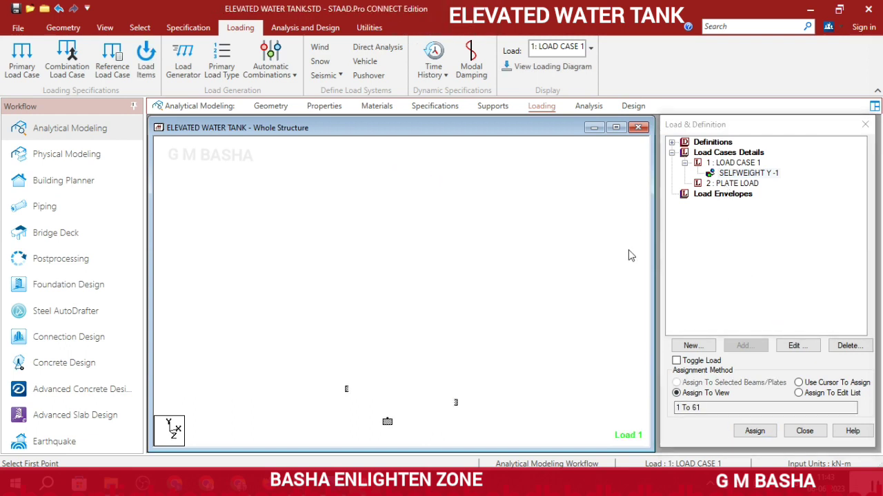
Add full-plate pressure loads of 1, 1.5 and 2 kN/m2 in the GZ direction to the PLATE LOAD case.
click(727, 185)
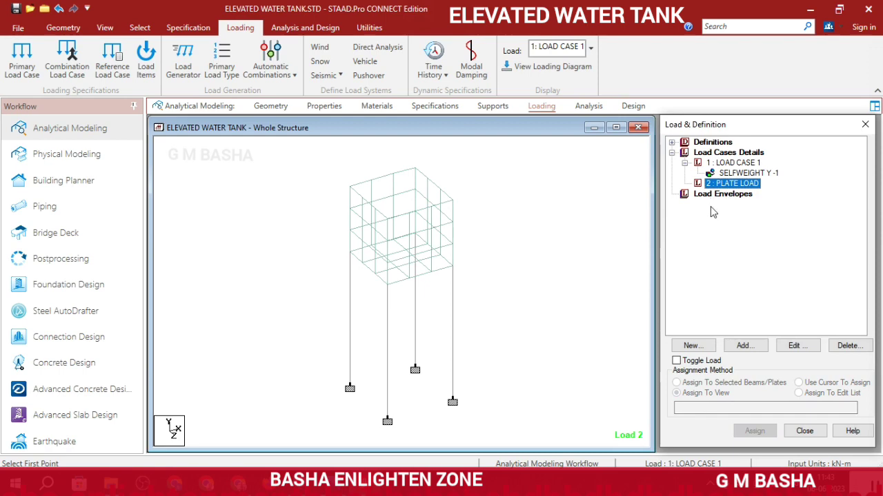
click(750, 344)
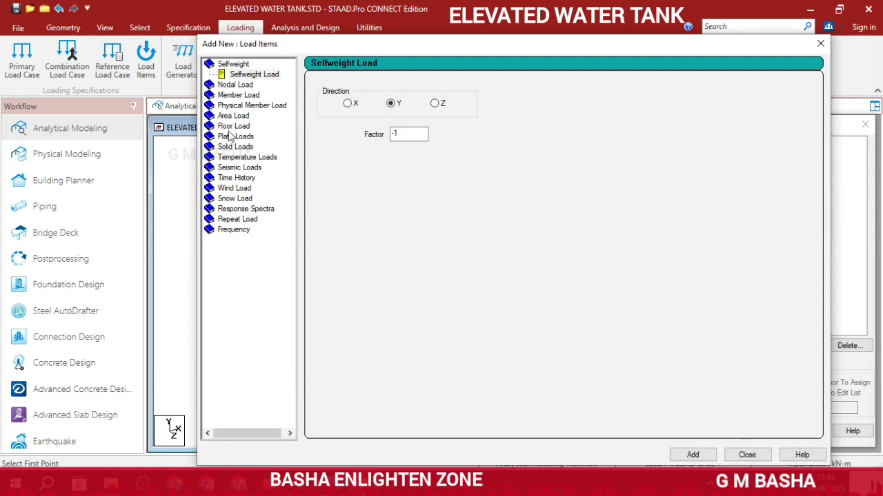
click(235, 136)
click(437, 111)
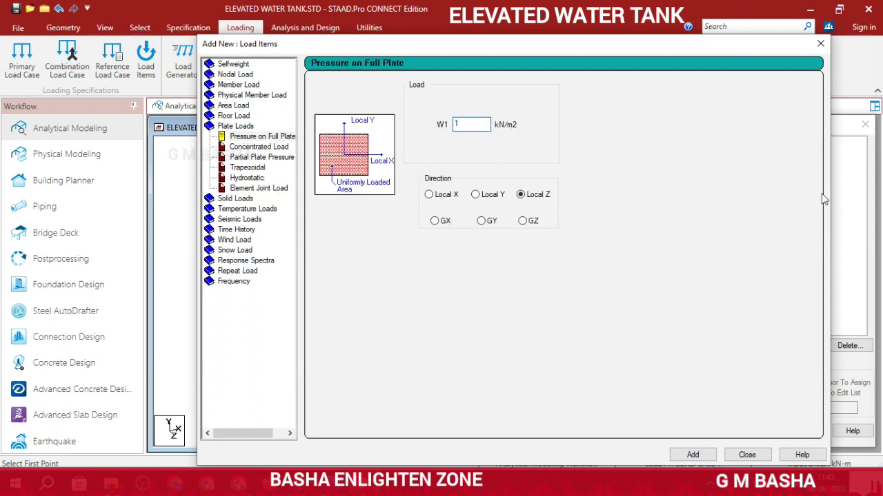
click(708, 458)
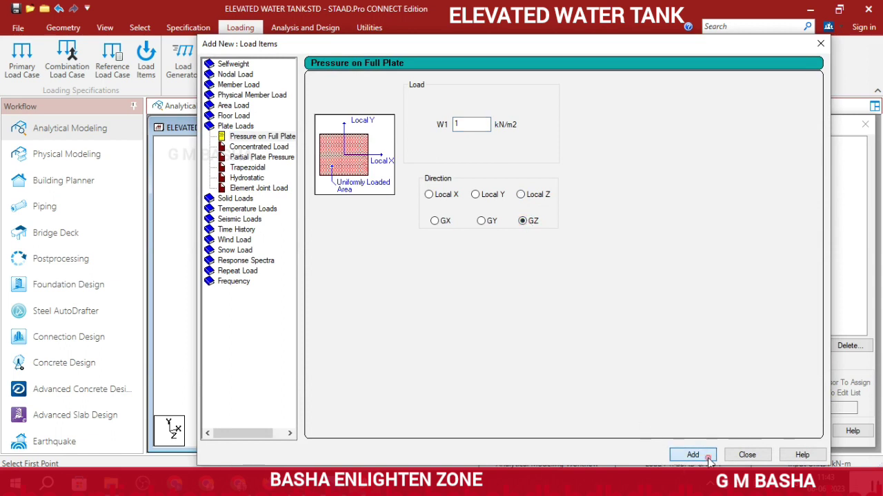
drag(679, 45, 649, 62)
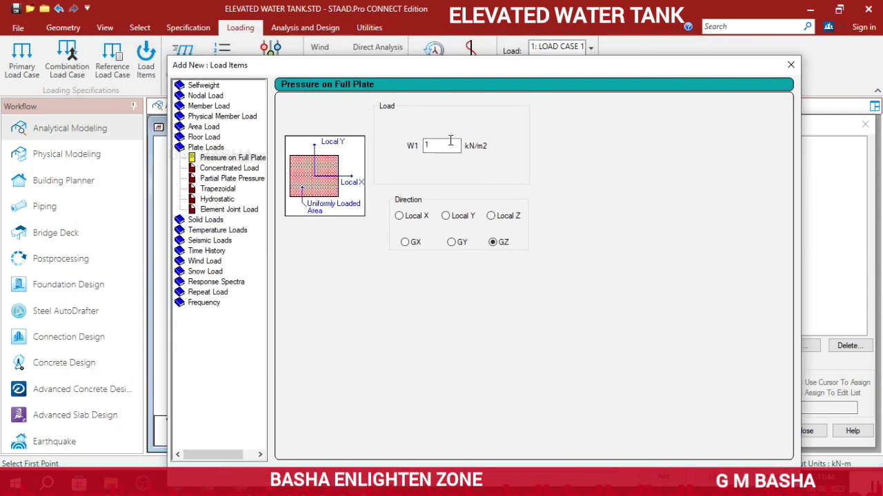
text(1)
key(Return)
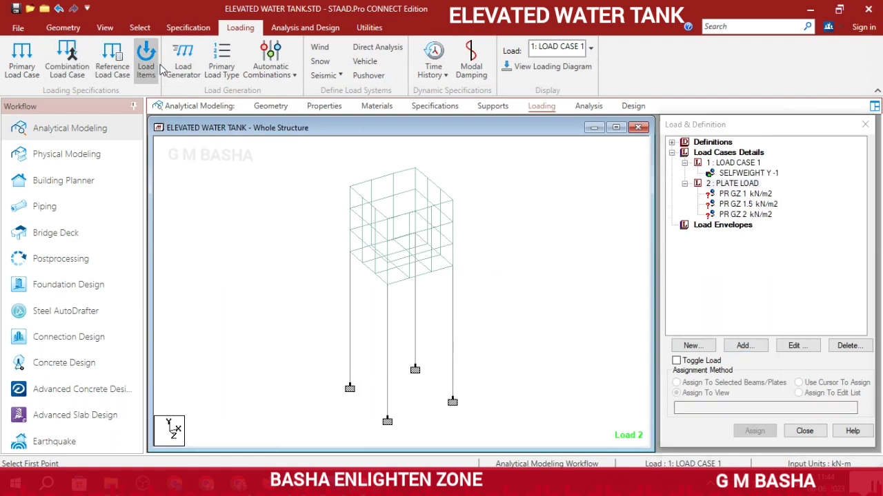
Select the top row of tank wall plates in an elevation view and assign the GZ 1 kN/m2 pressure to them.
click(105, 28)
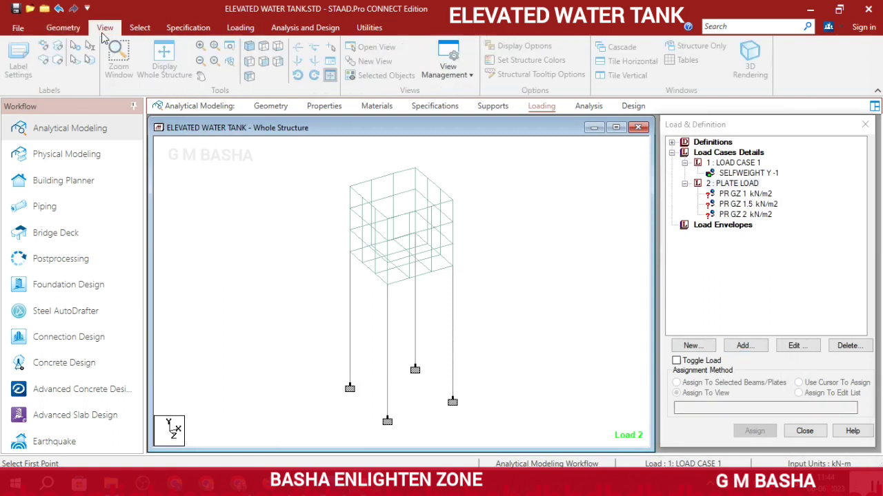
click(264, 62)
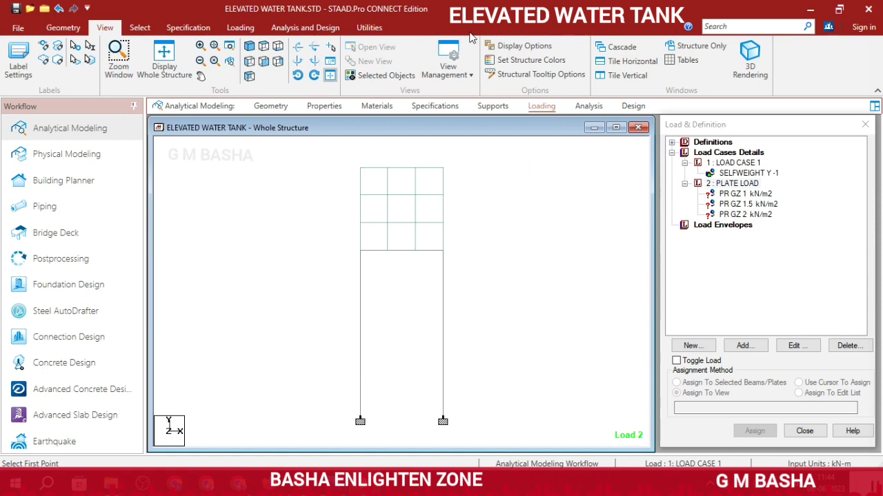
click(140, 28)
click(69, 60)
click(745, 194)
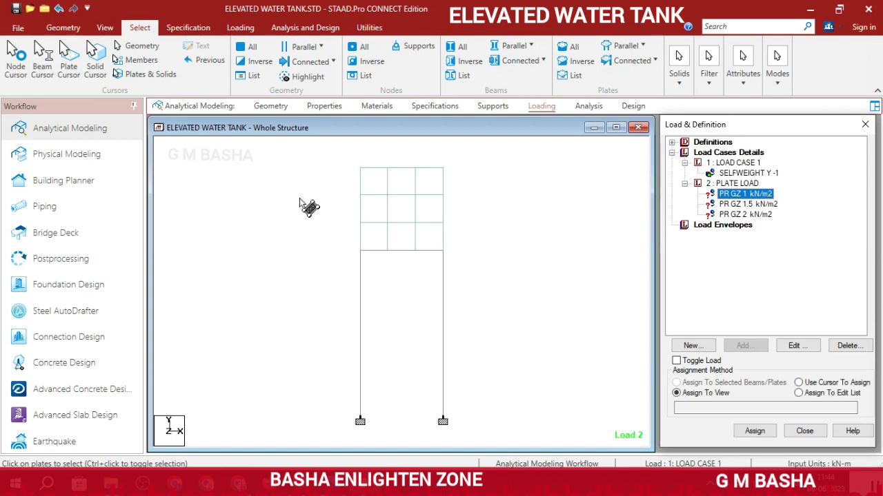
click(312, 159)
drag(469, 173, 356, 198)
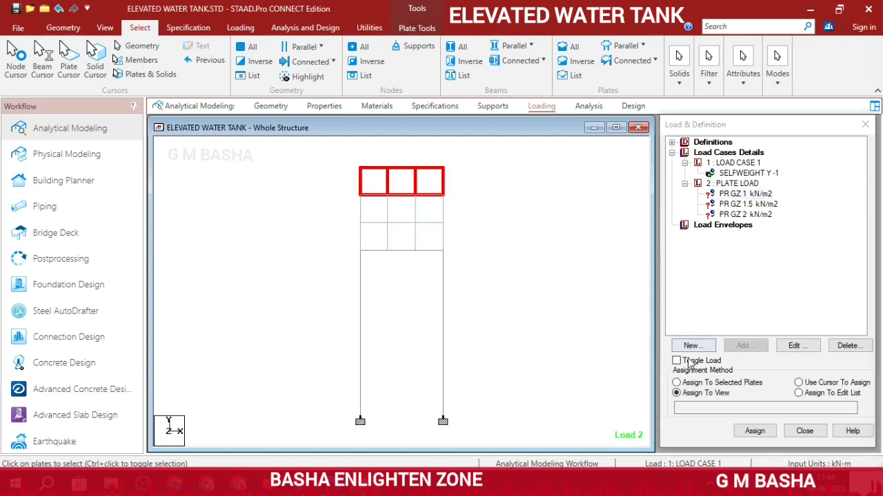
click(107, 26)
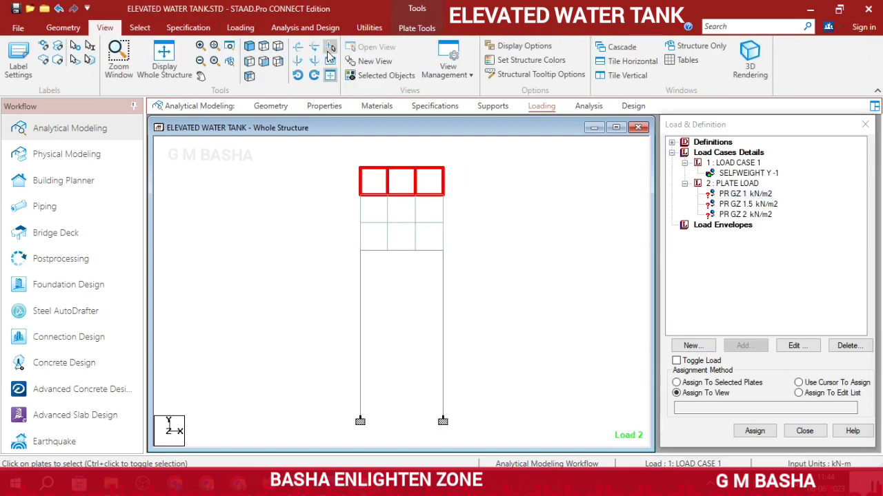
click(248, 47)
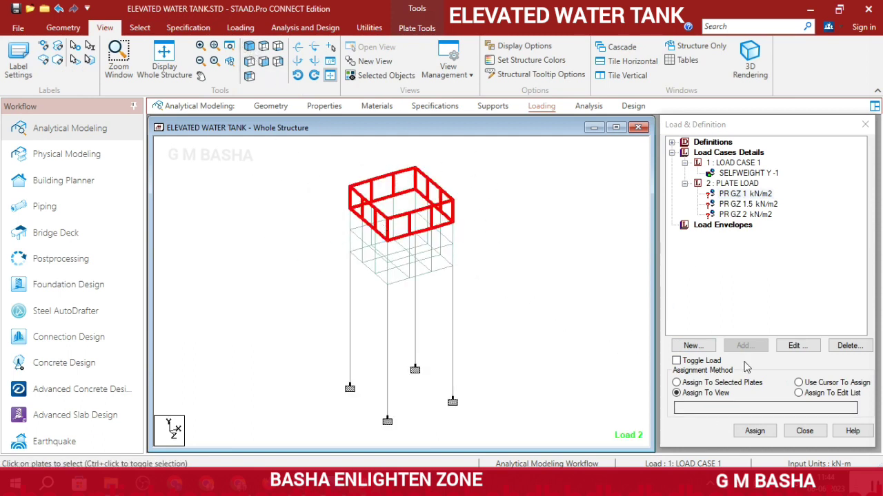
click(742, 384)
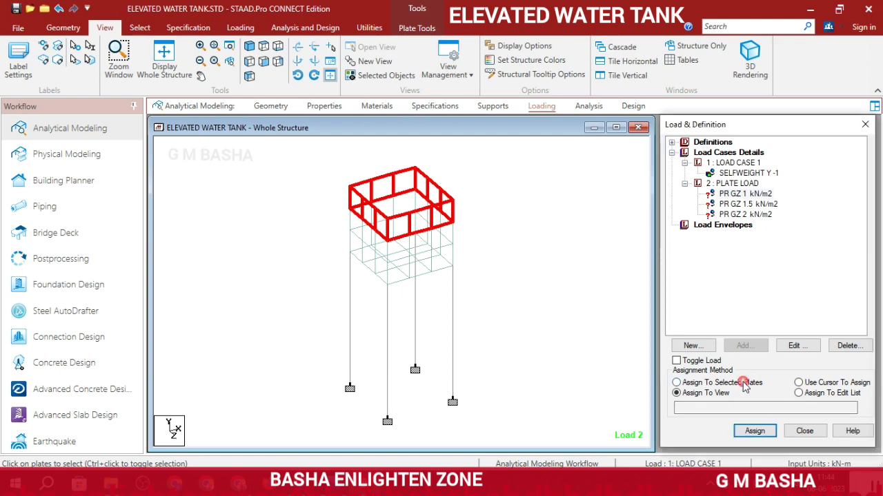
click(754, 431)
click(789, 318)
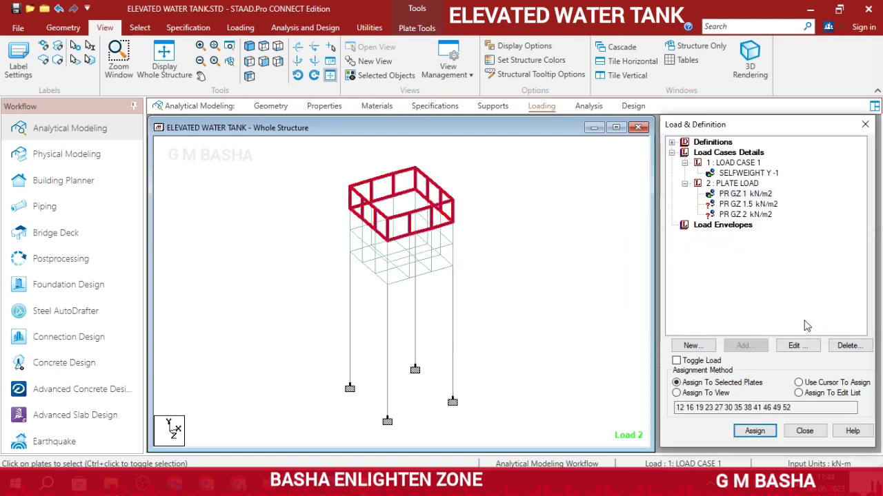
Select the middle row of tank wall plates in an elevation view and assign the GZ 1.5 kN/m2 pressure to the selected plates.
click(265, 62)
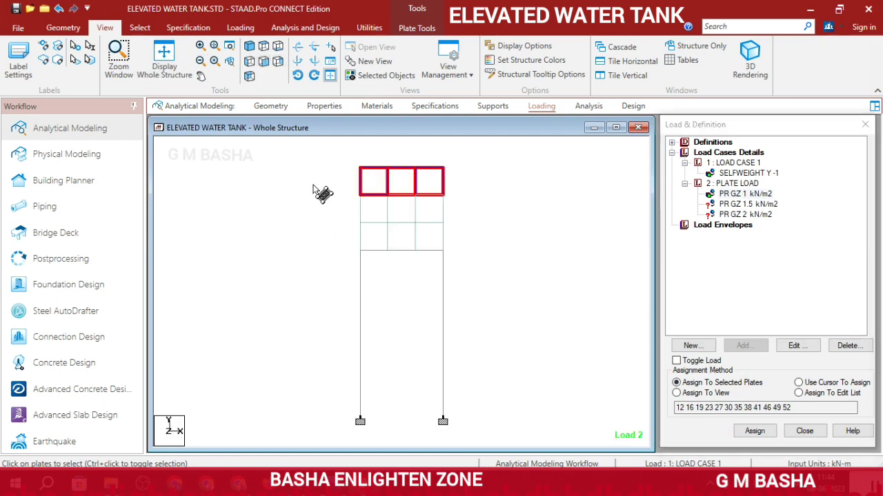
click(775, 209)
drag(334, 203, 488, 207)
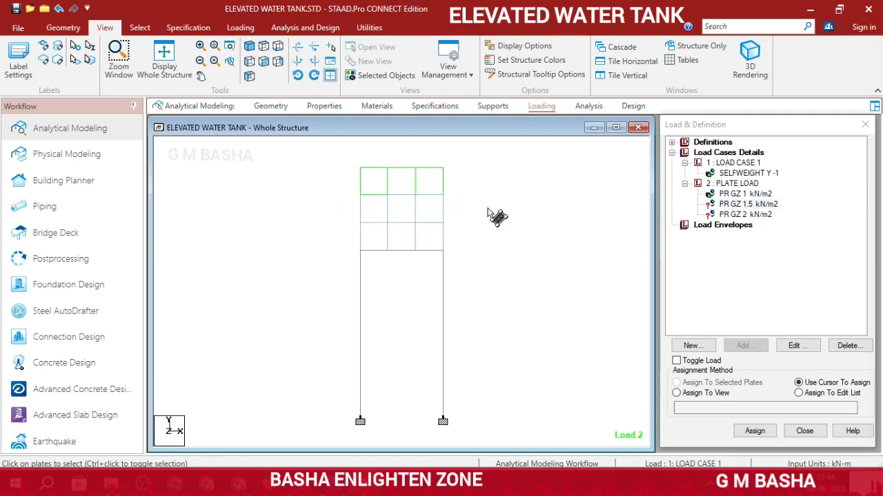
click(364, 213)
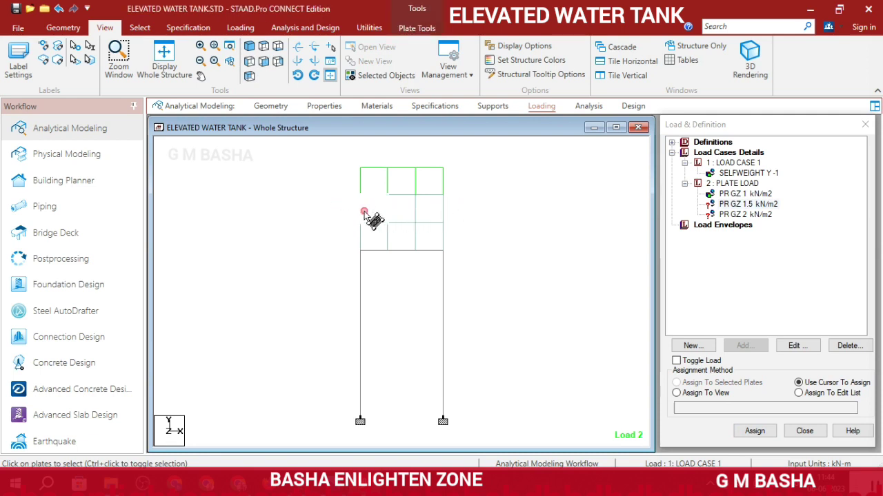
click(325, 218)
drag(331, 207, 448, 207)
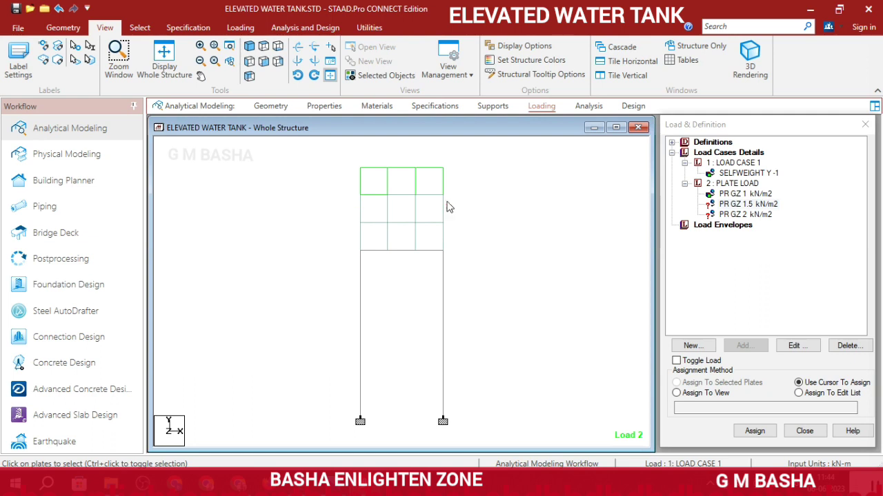
click(140, 28)
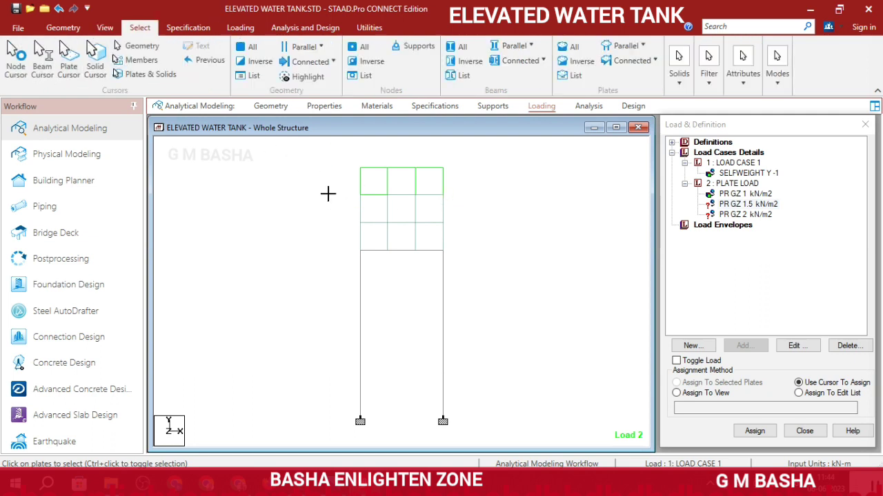
drag(460, 222, 467, 232)
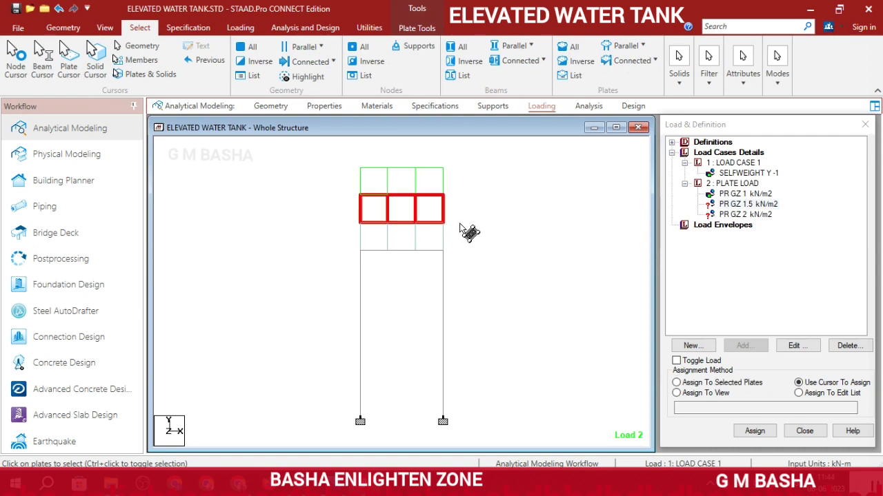
click(755, 431)
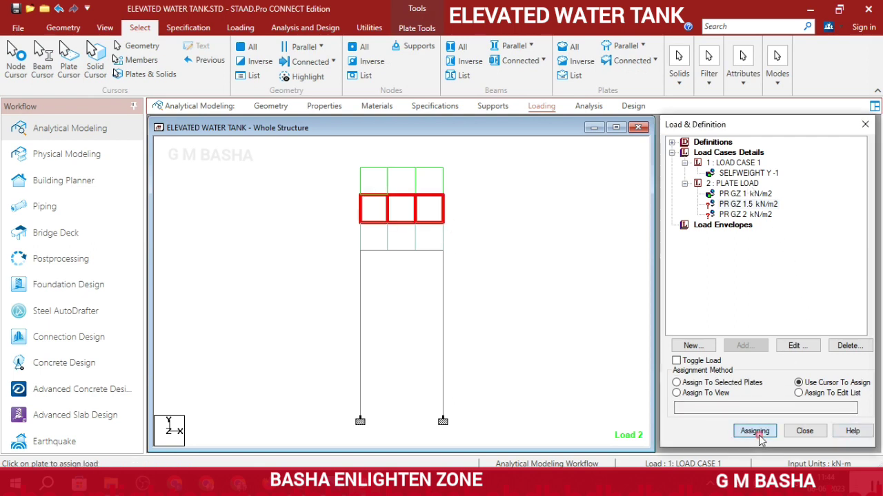
click(730, 384)
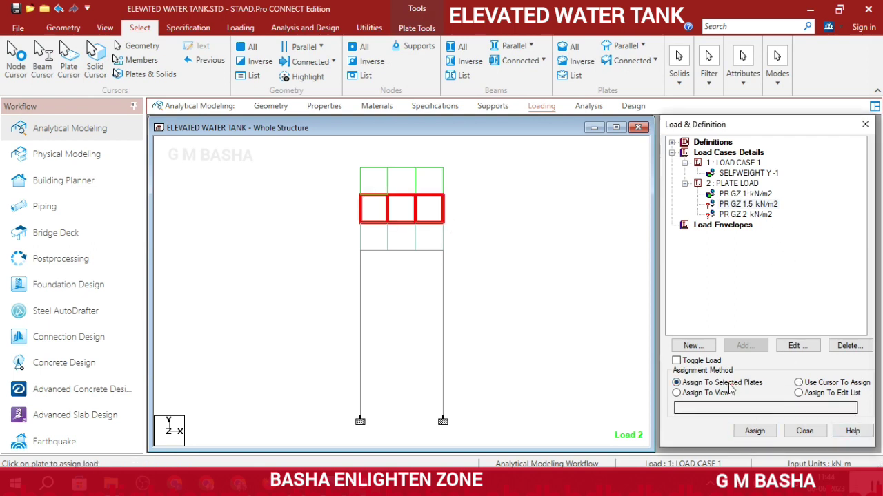
click(756, 431)
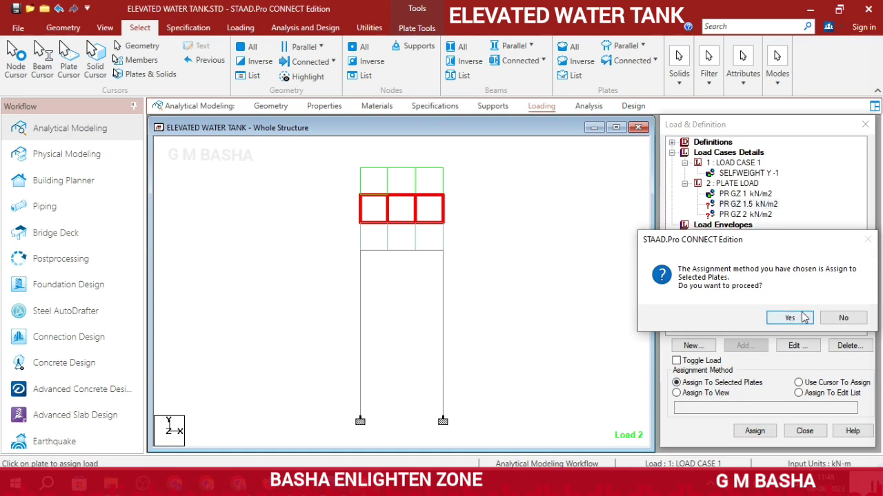
click(786, 317)
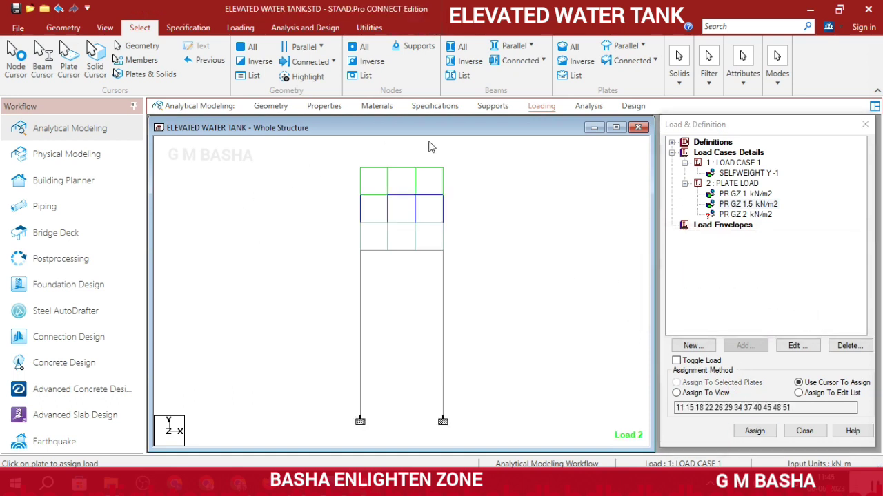
Select the lowest row of tank wall plates together with the base plates and assign the GZ 2 kN/m2 pressure to them.
click(745, 217)
drag(338, 226, 455, 249)
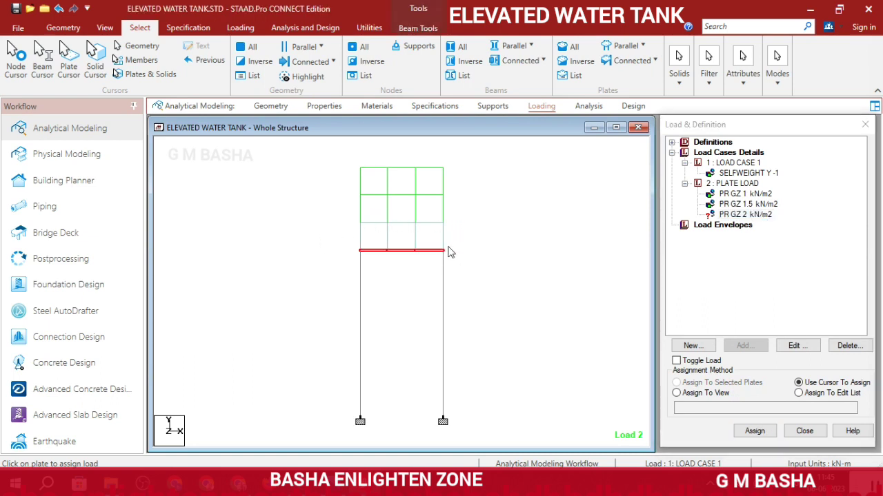
click(340, 234)
click(68, 63)
drag(457, 253, 458, 255)
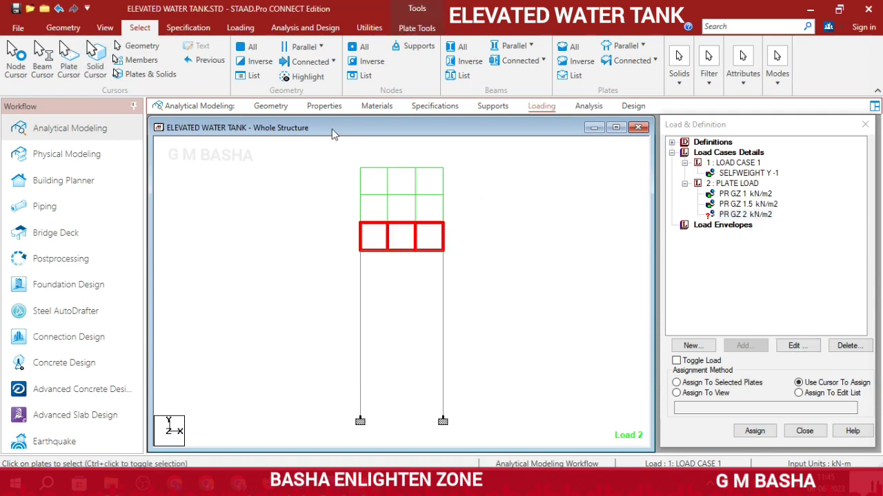
click(100, 31)
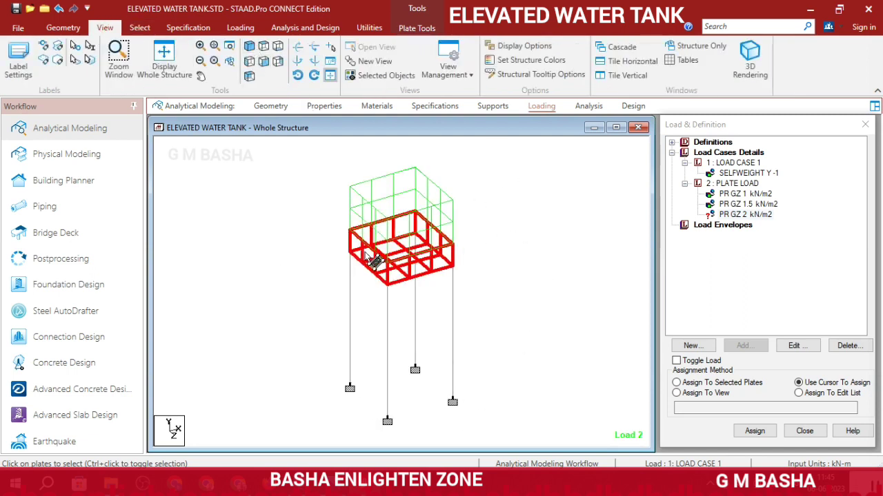
click(735, 383)
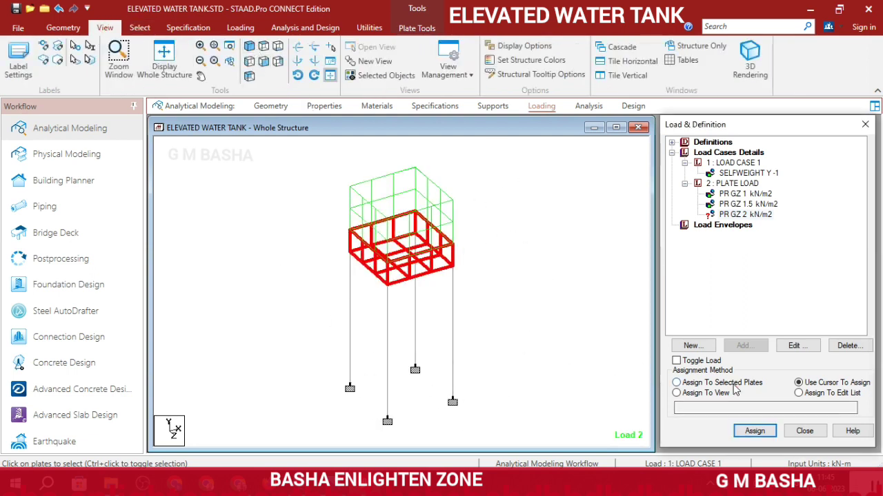
click(753, 431)
click(793, 319)
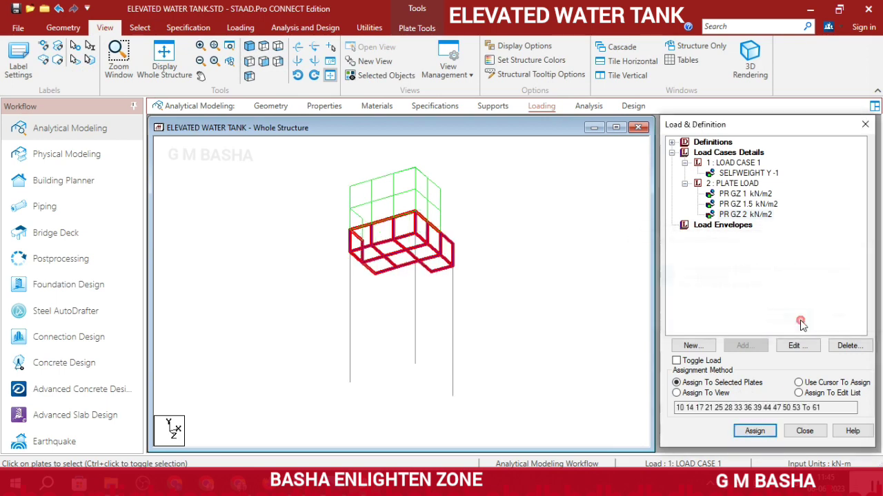
click(741, 204)
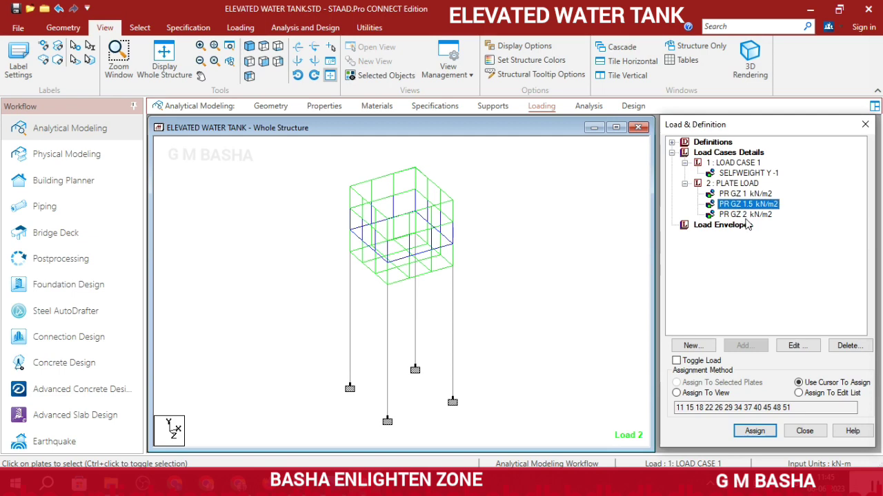
click(744, 215)
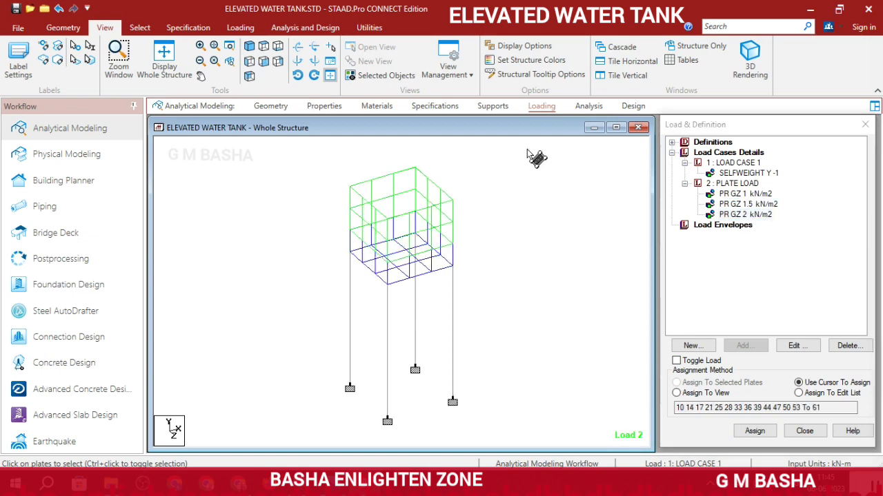
Add a Perform Analysis command with the All print option.
click(588, 107)
click(785, 388)
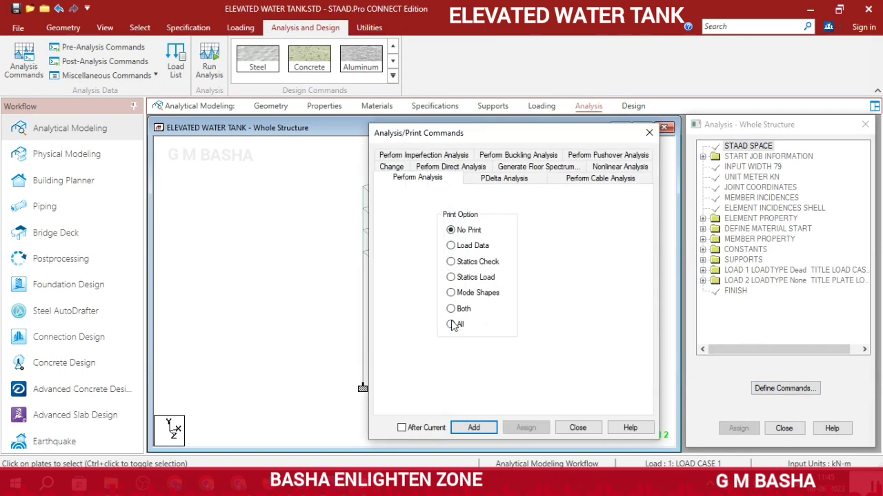
click(473, 428)
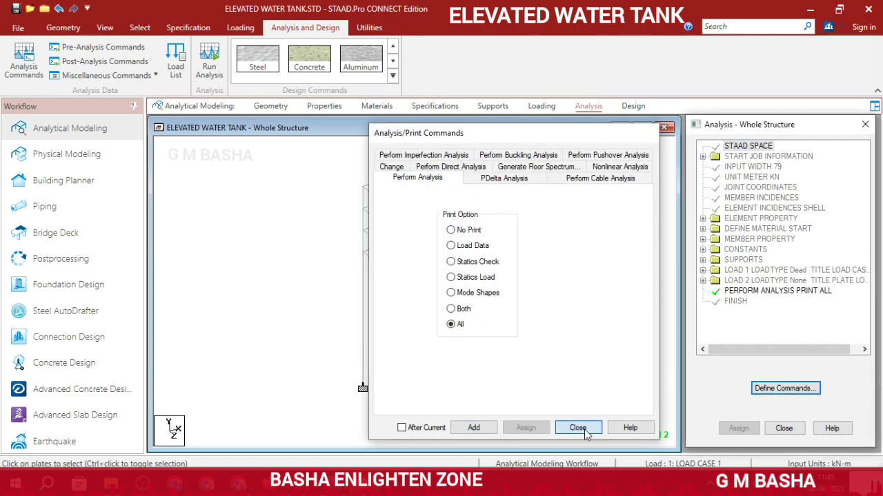
click(577, 428)
Save the modified structure and run the analysis, staying in modeling mode when it finishes.
click(207, 69)
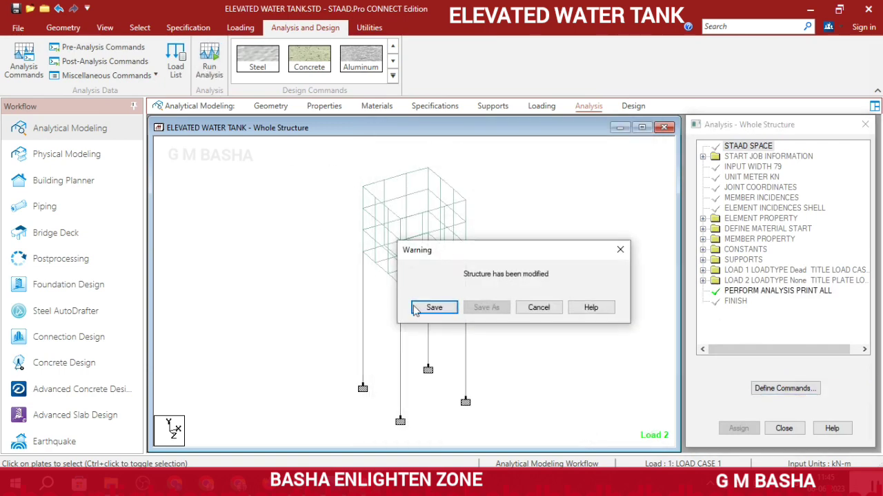
click(449, 310)
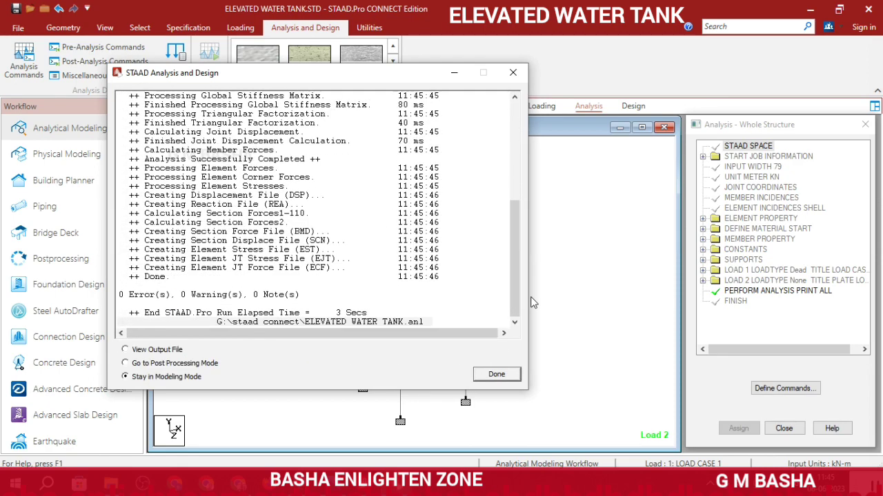
click(497, 375)
Open the concrete design settings for the structure and set the design code to IS456.
click(632, 106)
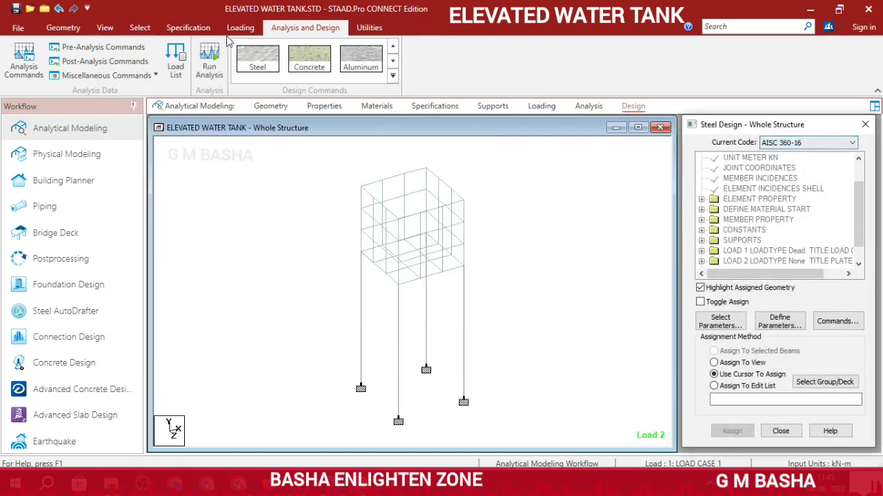
click(315, 57)
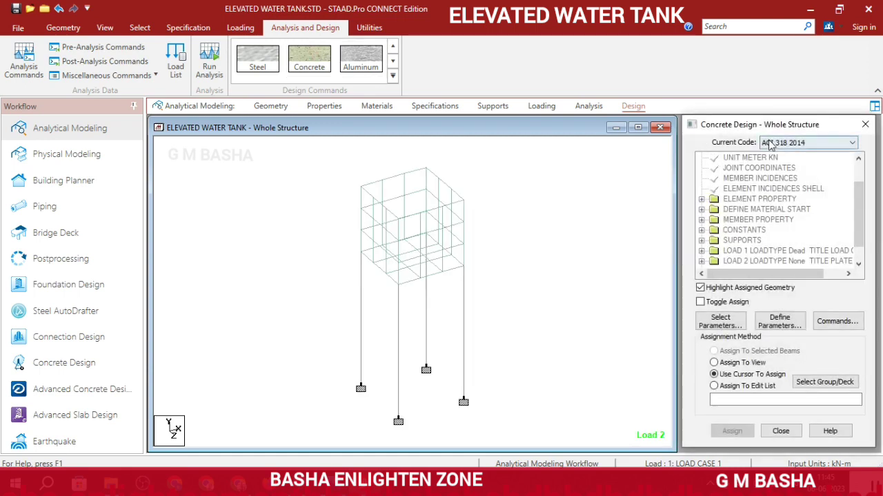
click(770, 143)
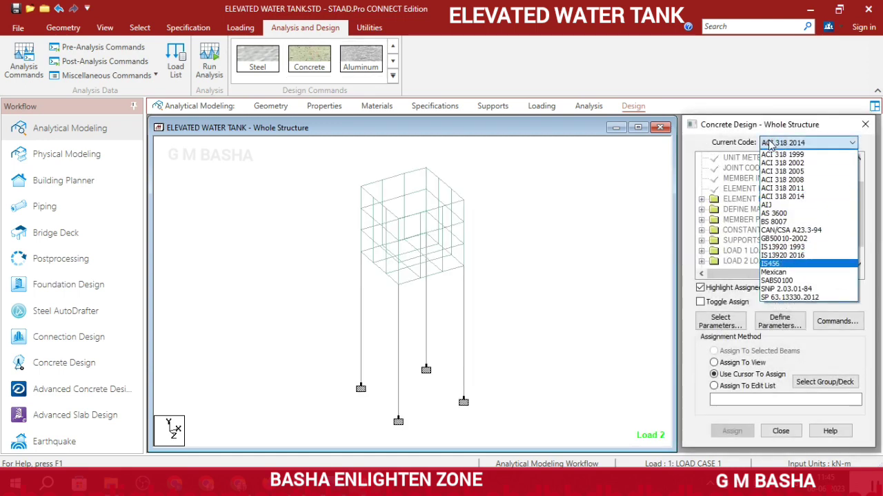
click(811, 264)
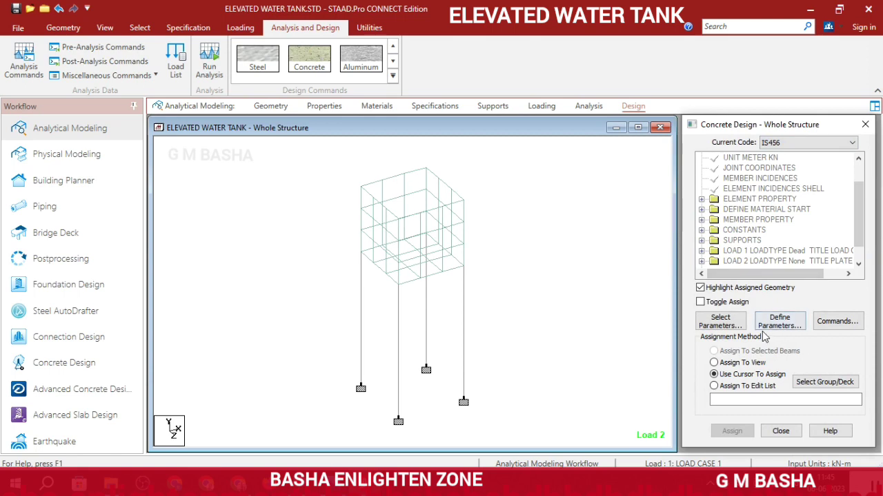
Clear the selected design parameters and include only Fc (concrete compressive strength) and Fymain (main reinforcement yield strength).
click(743, 324)
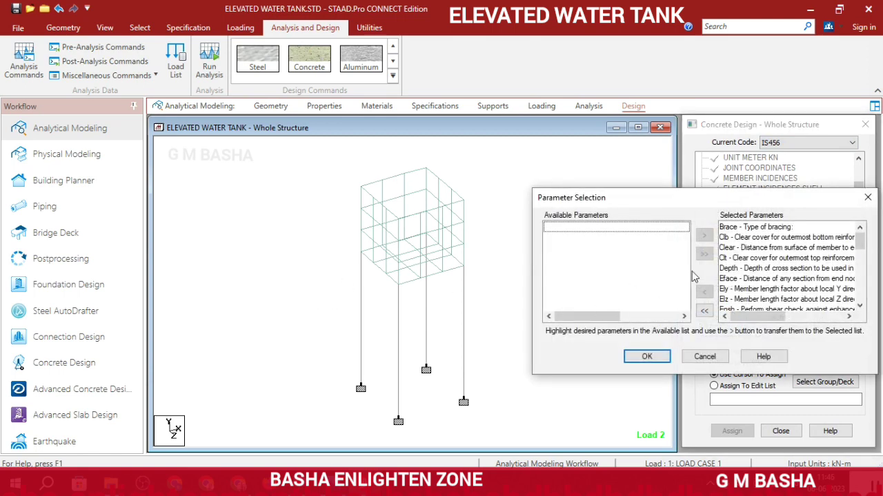
click(704, 311)
scroll(575, 283, down, 1)
scroll(574, 283, down, 1)
click(585, 289)
click(703, 238)
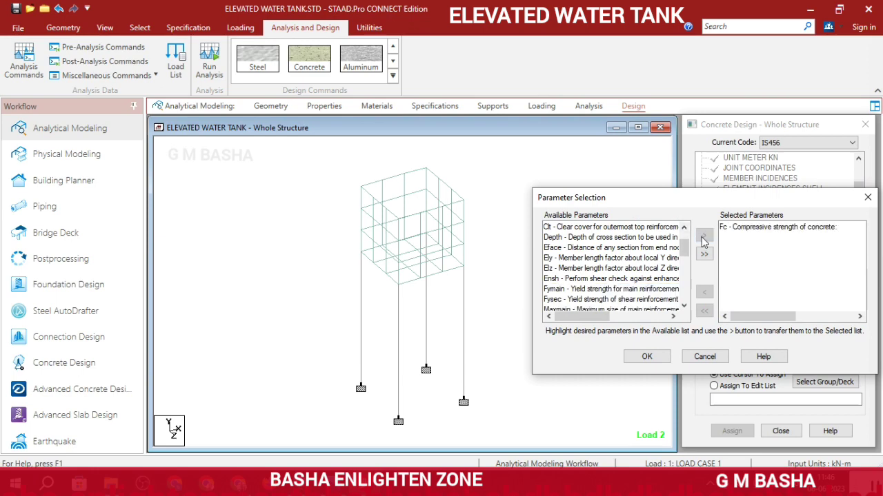
click(598, 289)
click(706, 238)
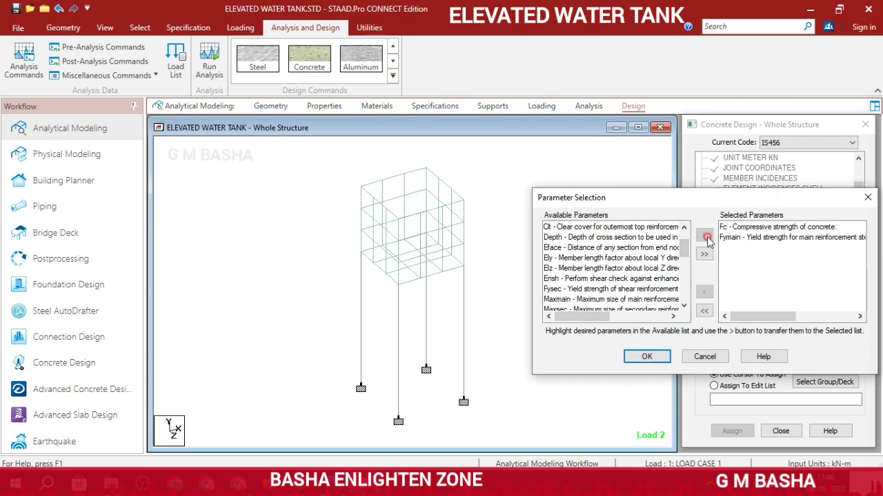
click(647, 356)
Define the FC design parameter with a concrete compressive strength of 25000 kN/m2 and add it.
click(779, 321)
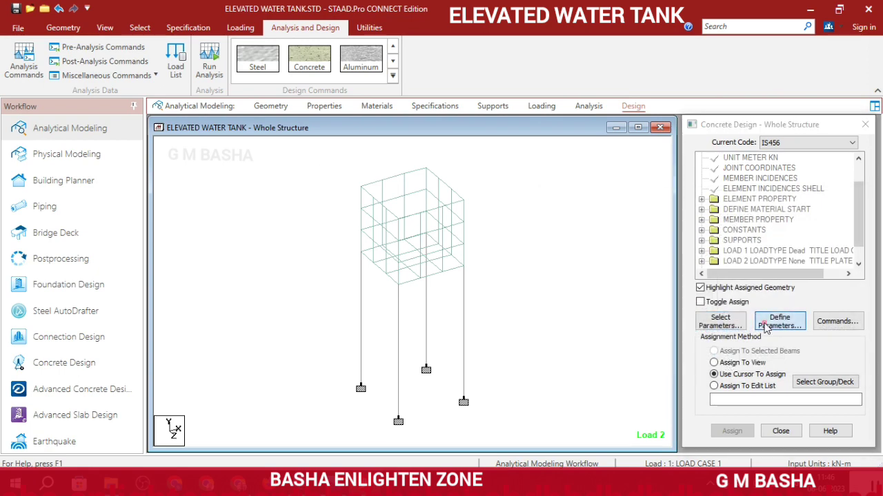
drag(562, 252, 530, 247)
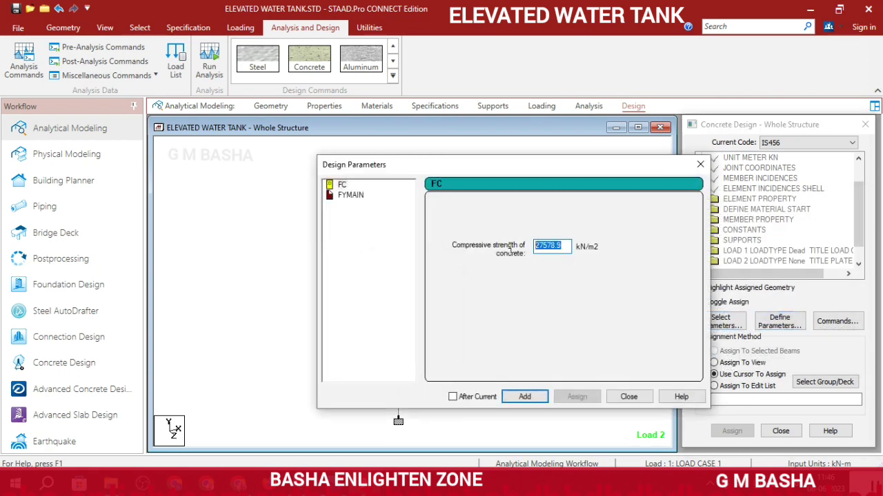
text(25000)
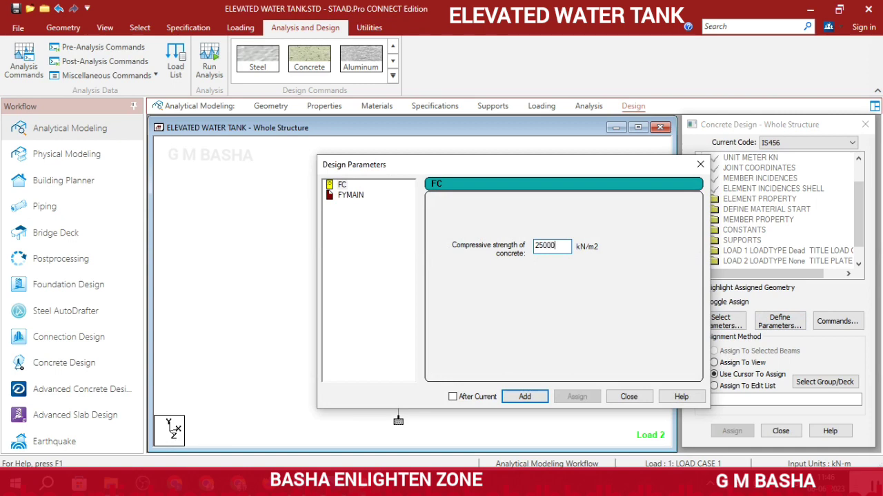
click(526, 397)
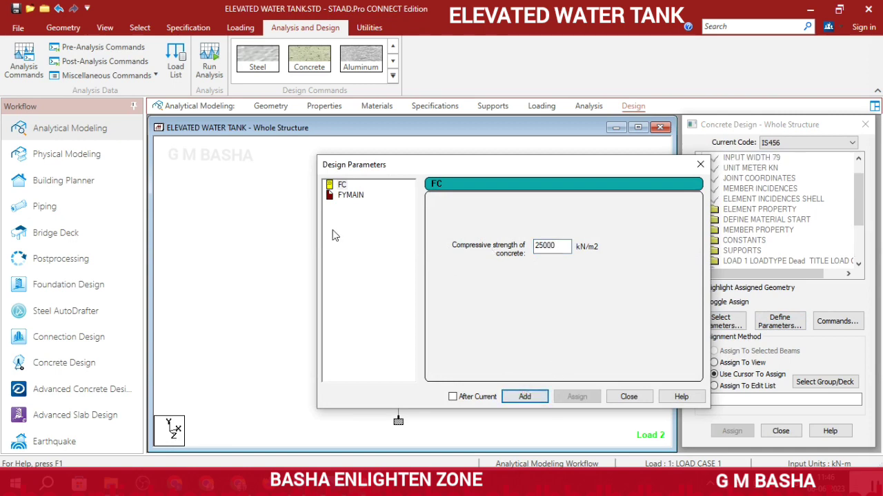
Add the FYMAIN design parameter with a main reinforcement yield strength of 500000 kN/m2 and close the parameter definitions.
click(349, 196)
drag(569, 245, 504, 239)
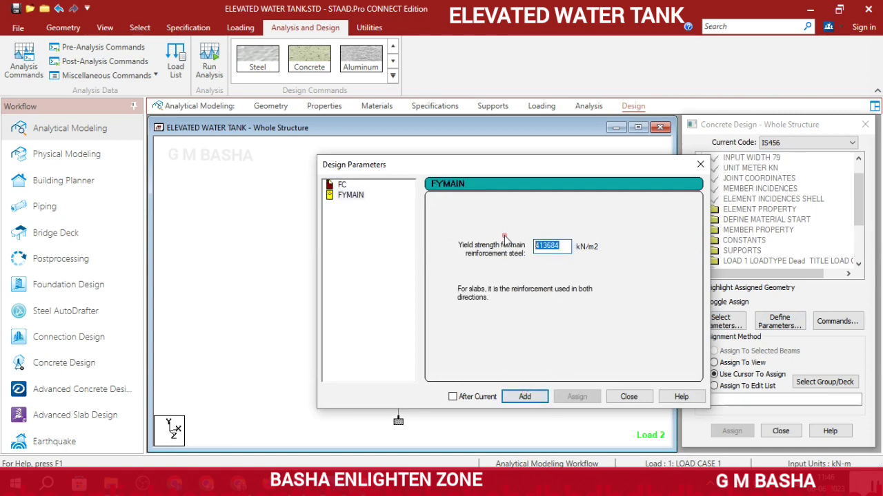
text(500000)
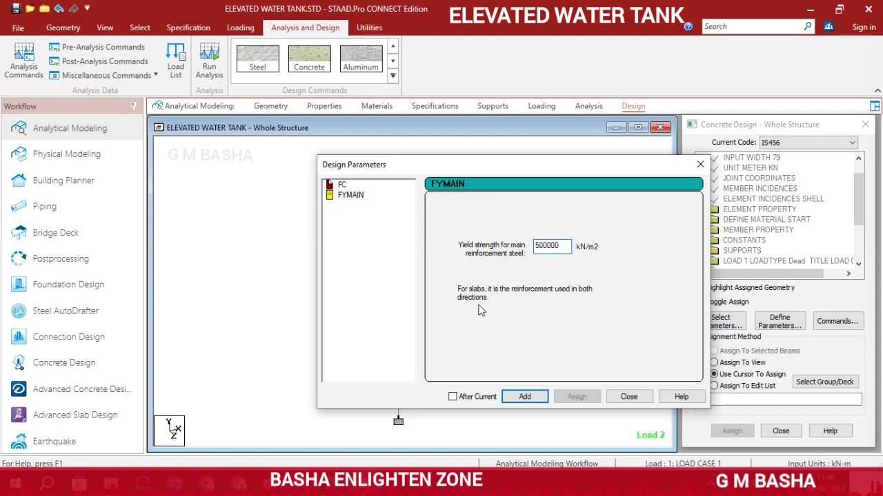
click(522, 396)
click(627, 396)
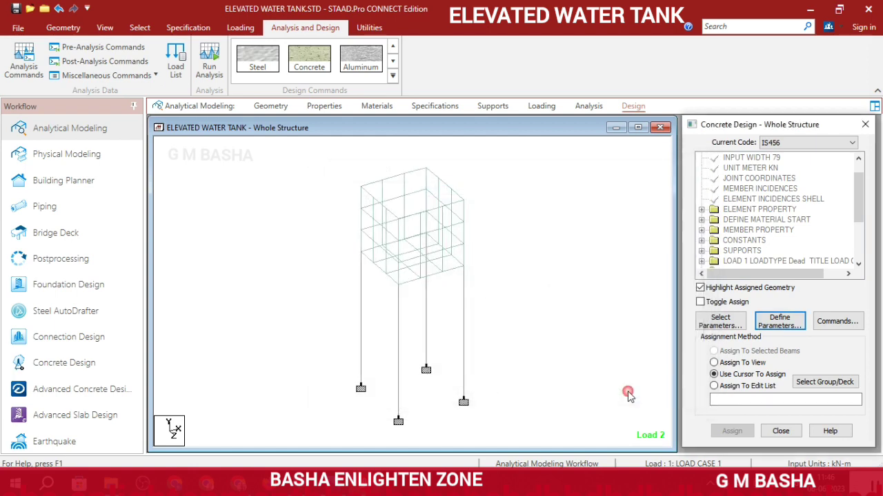
Add the Design Beam, Design Column, Design Slab/Element and Take Off commands to the concrete design.
click(820, 321)
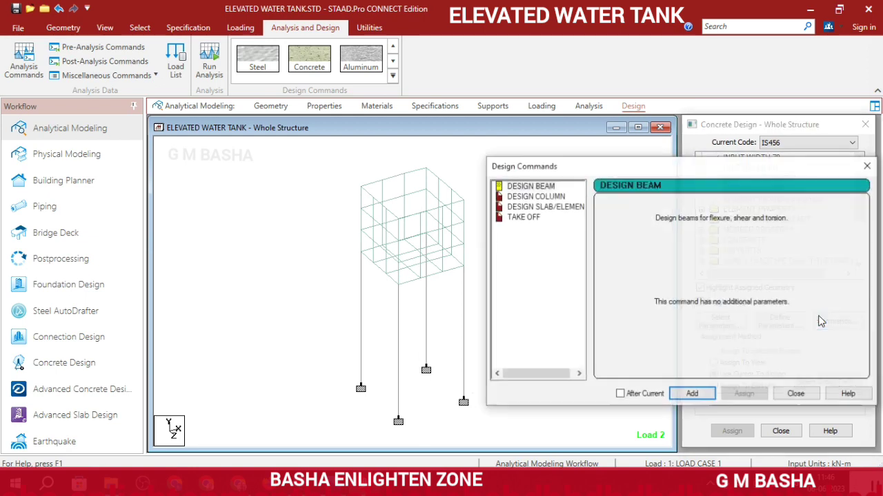
click(531, 188)
click(691, 394)
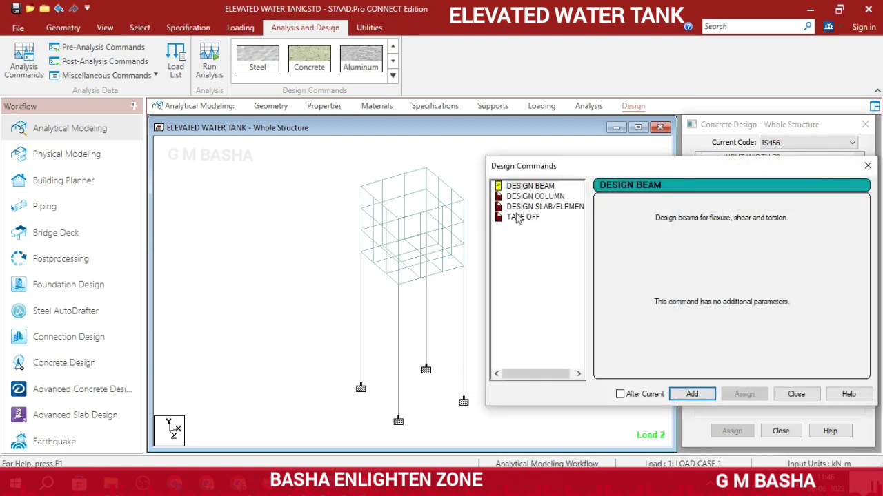
click(532, 198)
click(692, 395)
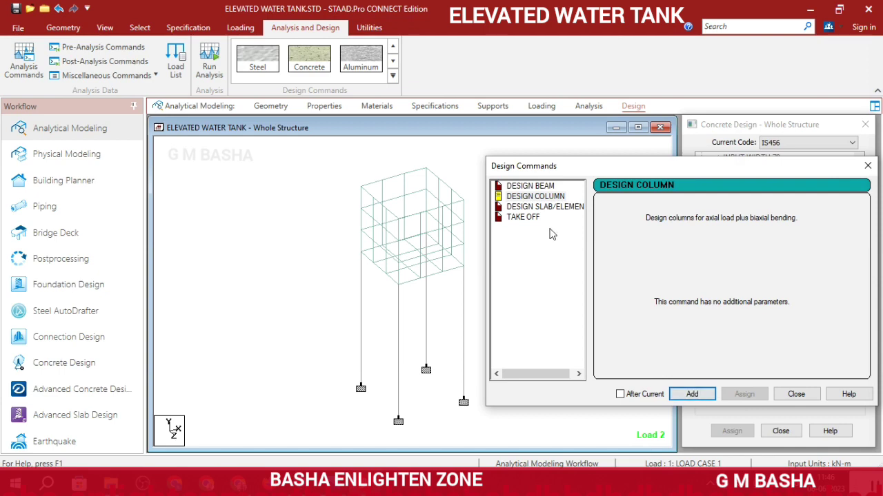
click(545, 207)
click(690, 396)
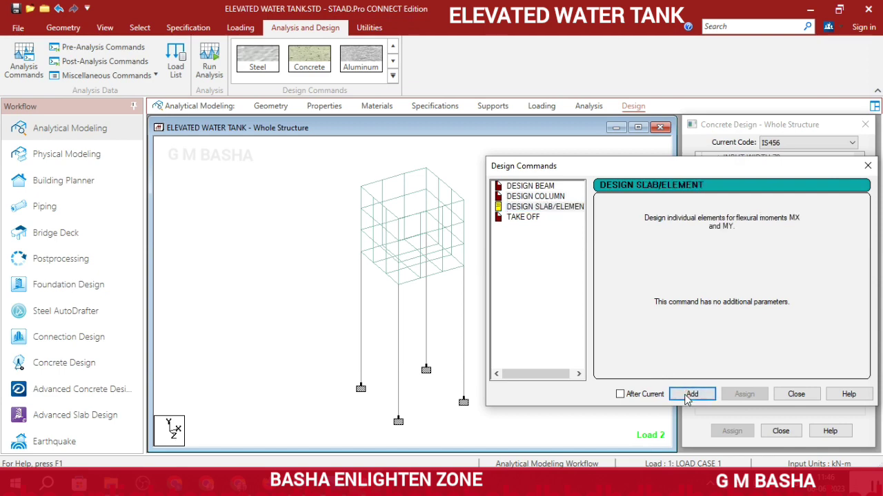
click(523, 217)
click(691, 394)
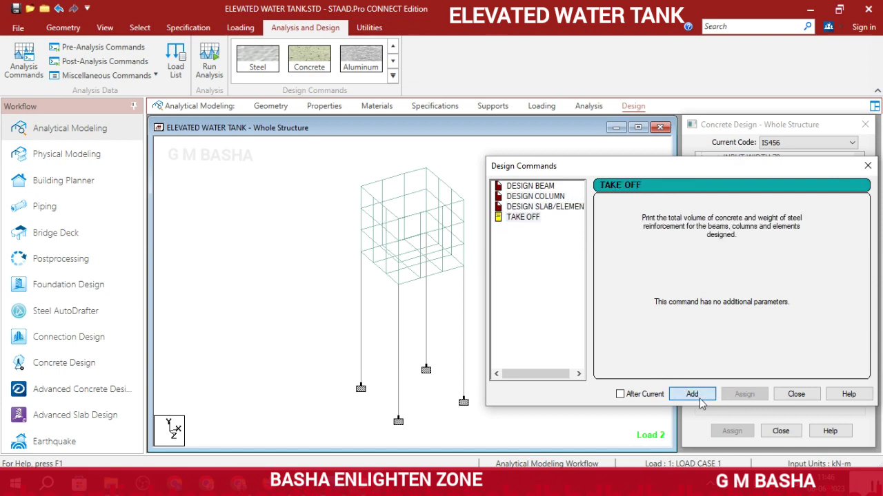
click(796, 394)
Assign the FC 25000 parameter to the whole structure using Assign To View.
scroll(758, 197, down, 3)
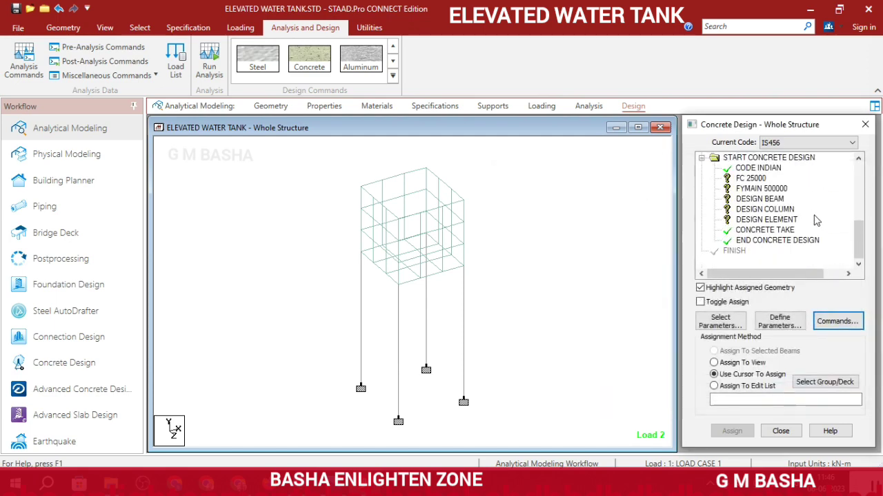
click(753, 179)
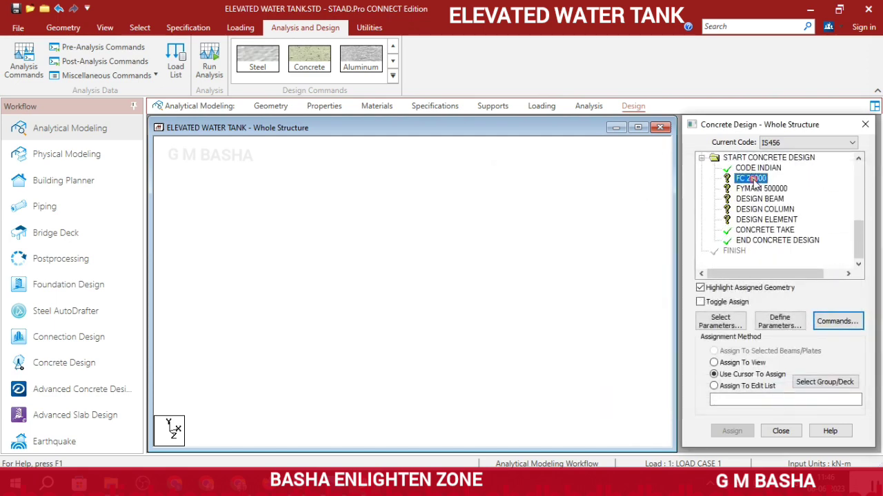
click(740, 363)
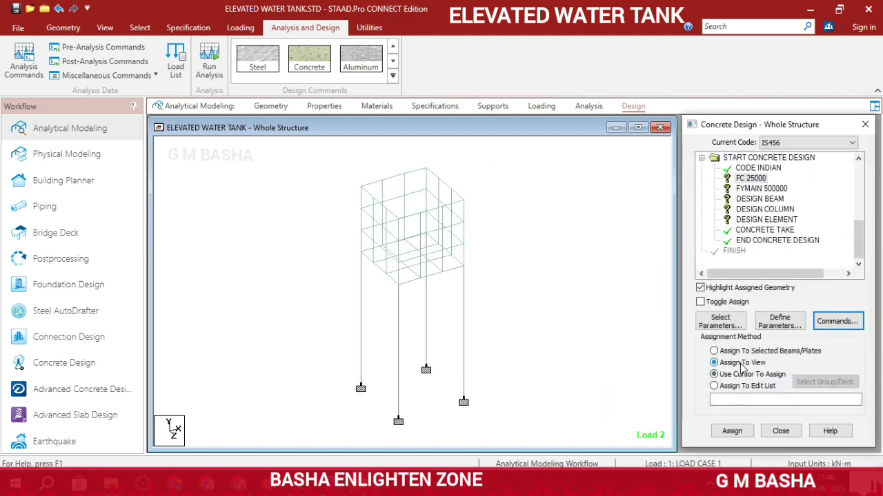
click(736, 432)
click(789, 316)
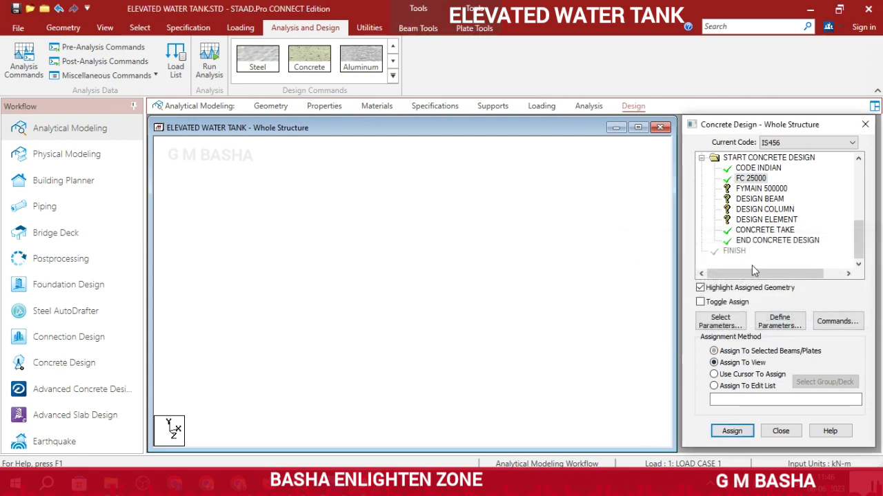
Assign the FYMAIN 500000 parameter to the whole structure using Assign To View.
click(760, 191)
click(714, 363)
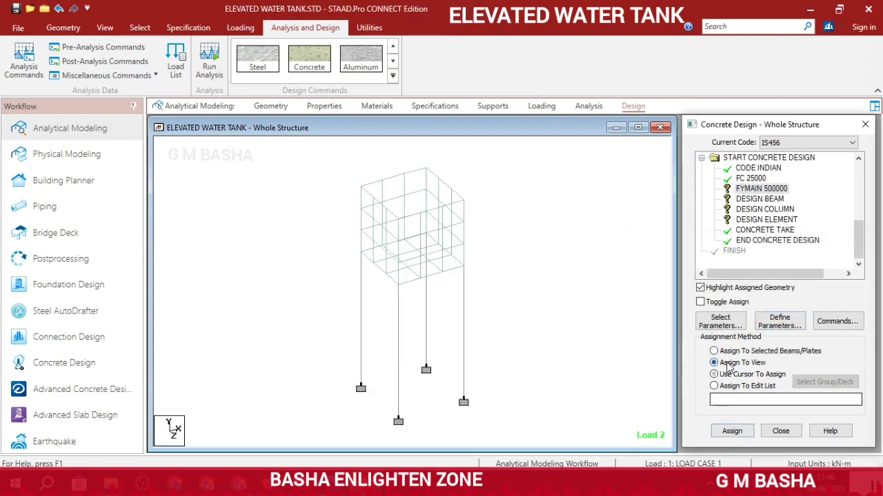
click(736, 432)
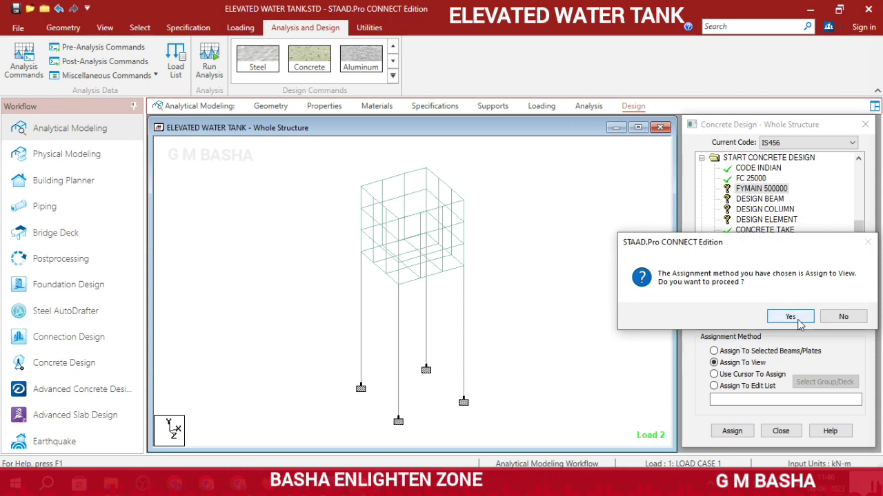
click(789, 317)
Assign the Design Beam command to all beams parallel to X and Z around the tank base.
click(759, 198)
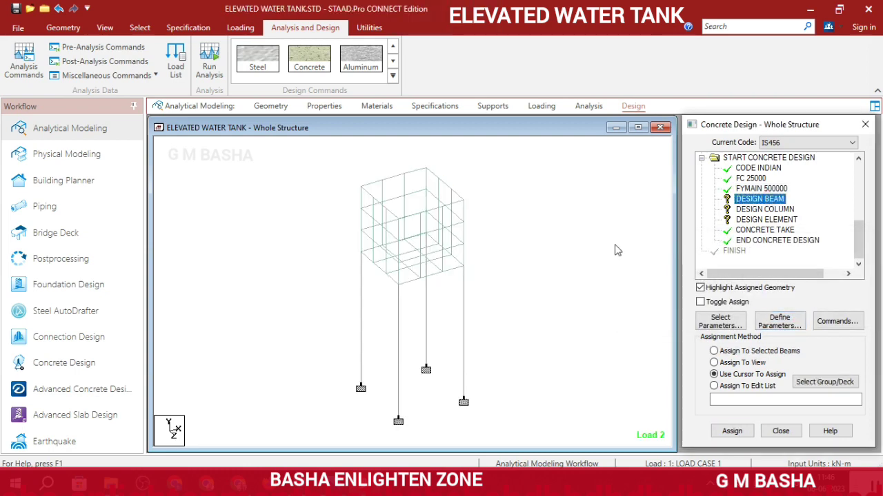
click(139, 28)
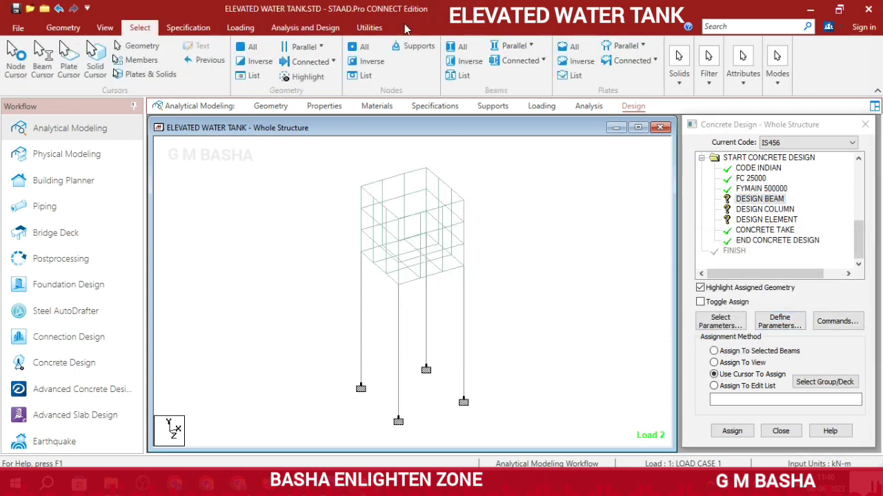
click(530, 46)
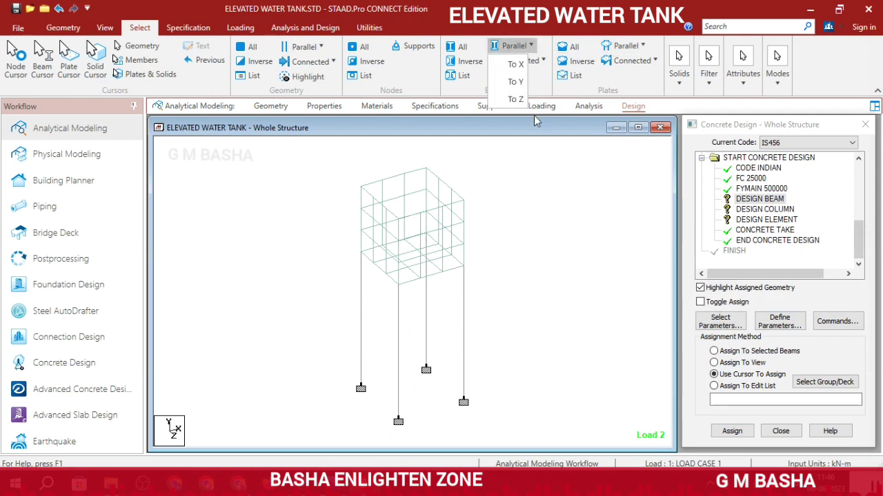
click(519, 62)
click(520, 48)
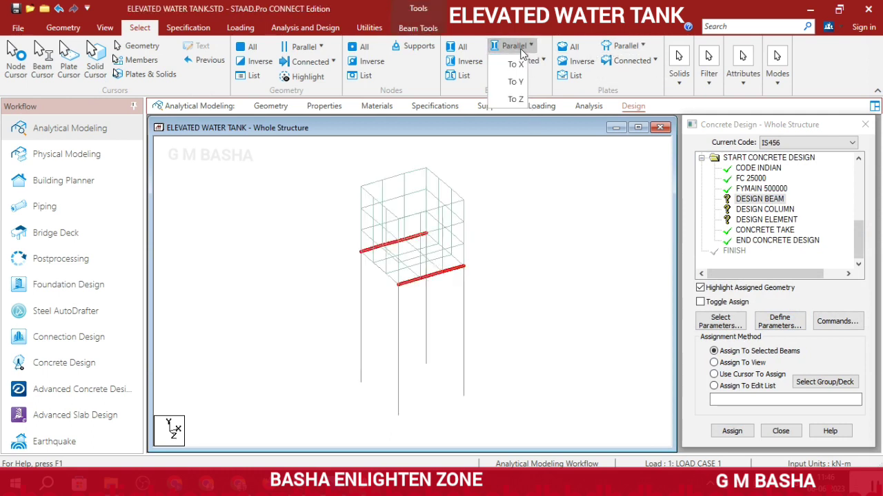
click(511, 97)
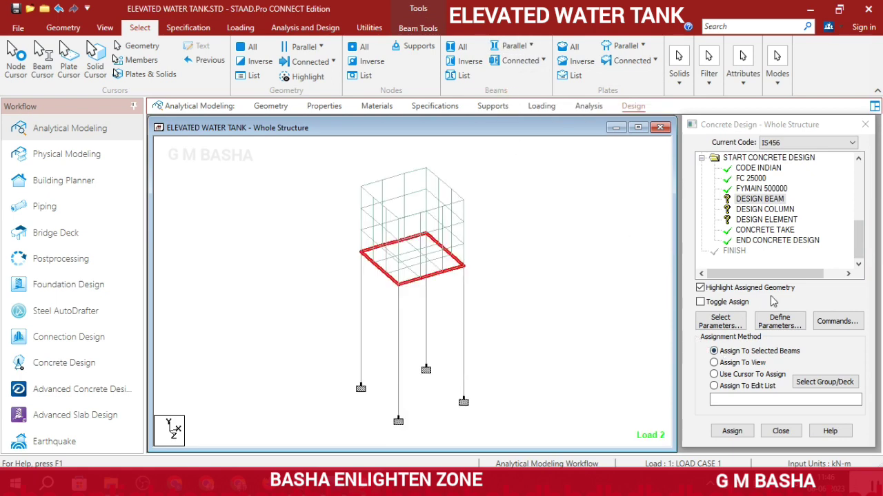
click(731, 430)
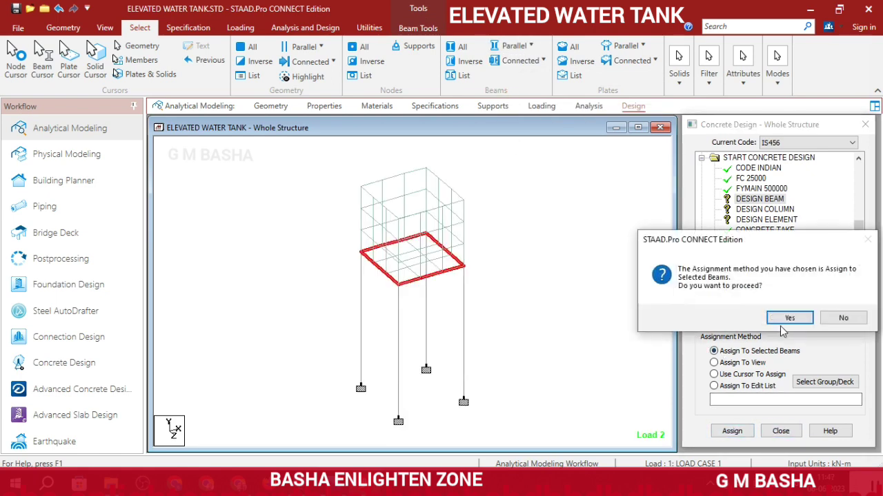
click(788, 318)
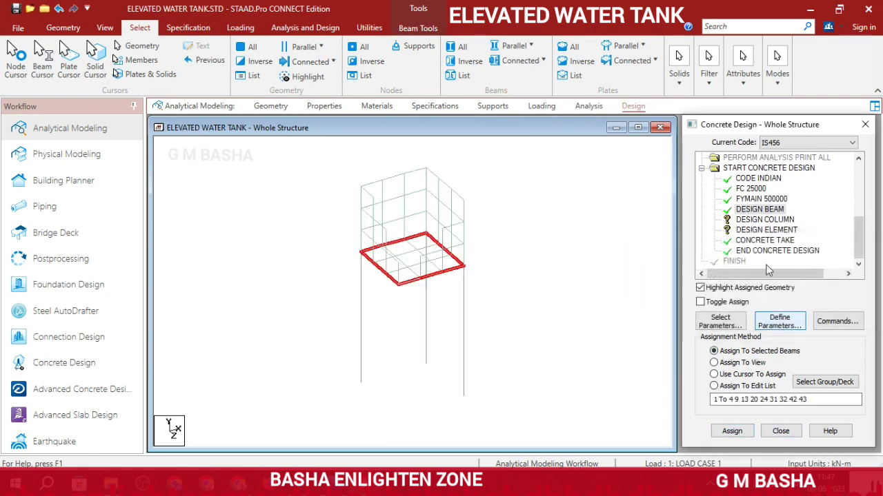
Assign the Design Column command to the four columns by selecting the beams parallel to Y.
click(766, 220)
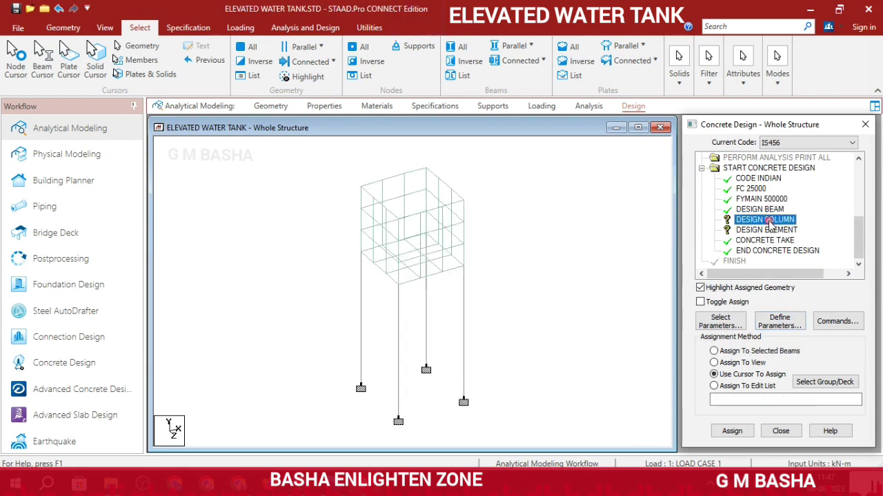
click(522, 46)
click(515, 83)
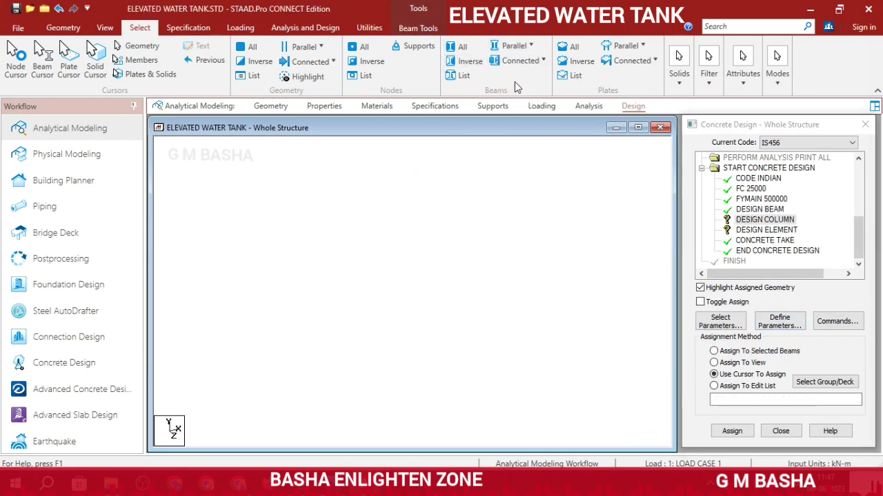
click(713, 351)
click(731, 431)
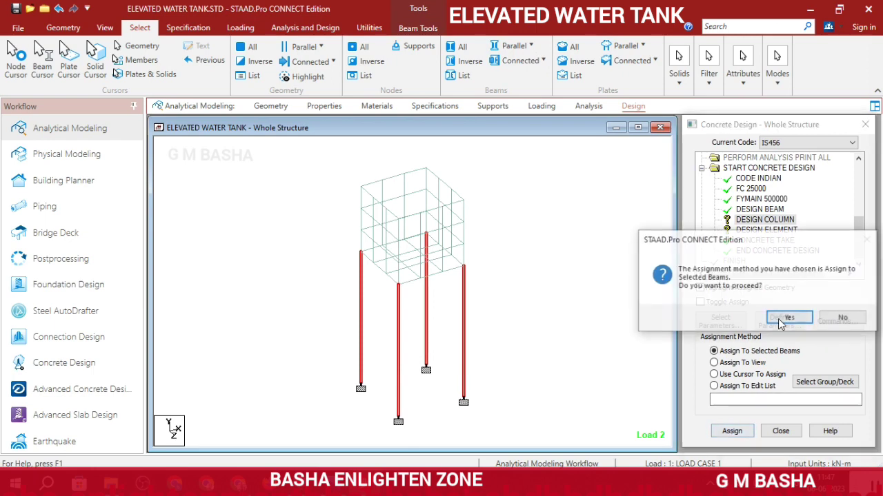
click(786, 318)
Assign the Design Element command to all plates of the tank.
click(762, 230)
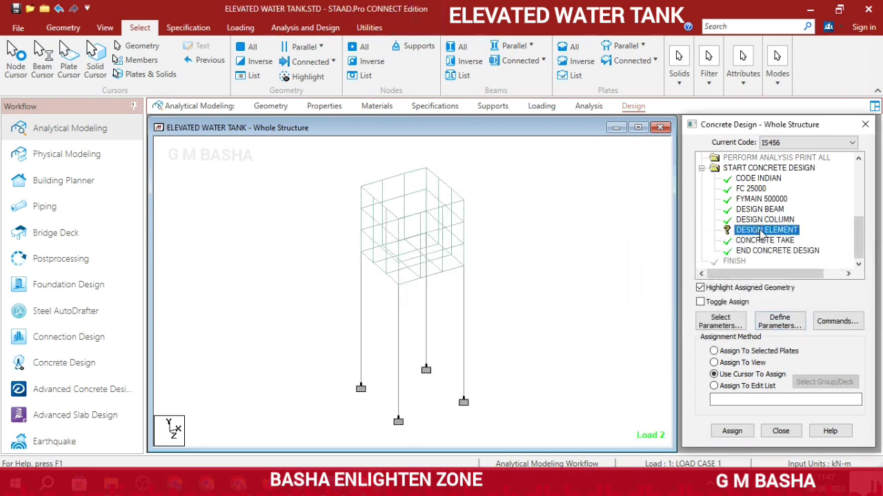
click(628, 48)
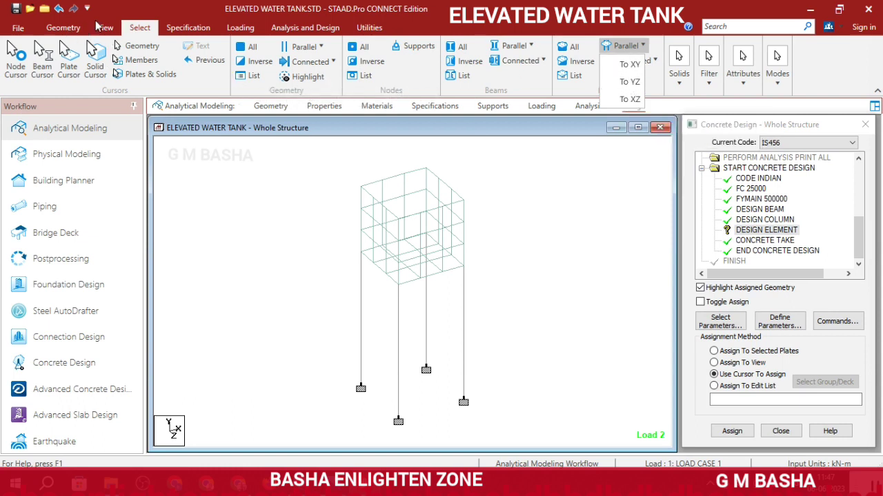
click(69, 58)
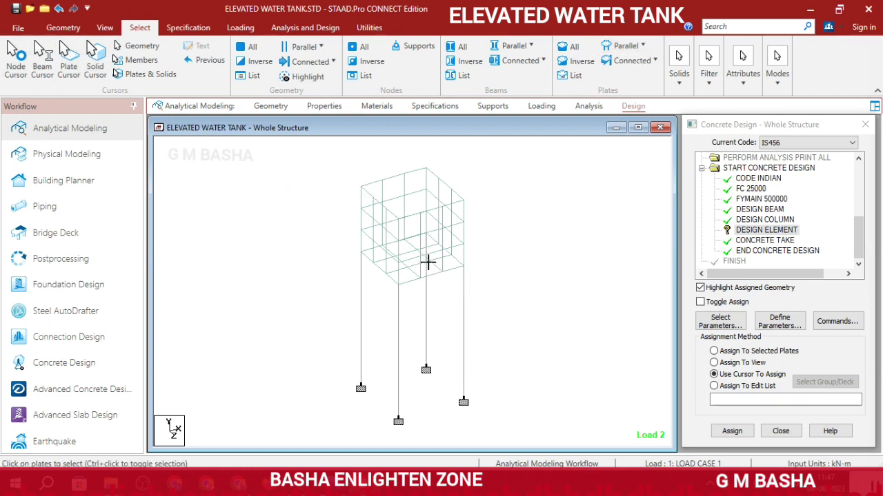
key(ctrl+a)
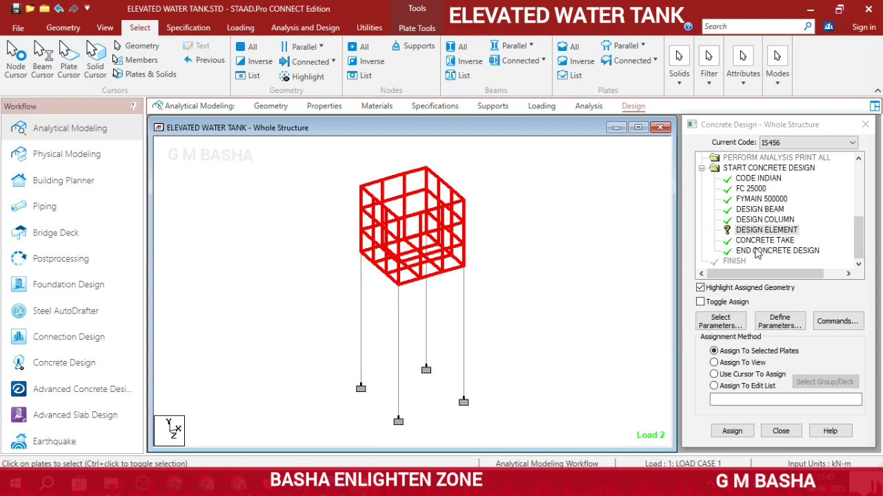
click(733, 431)
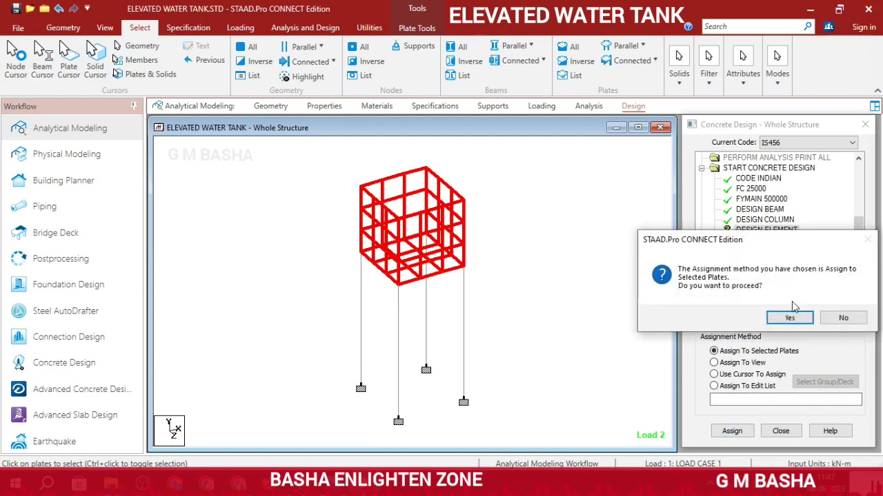
click(792, 318)
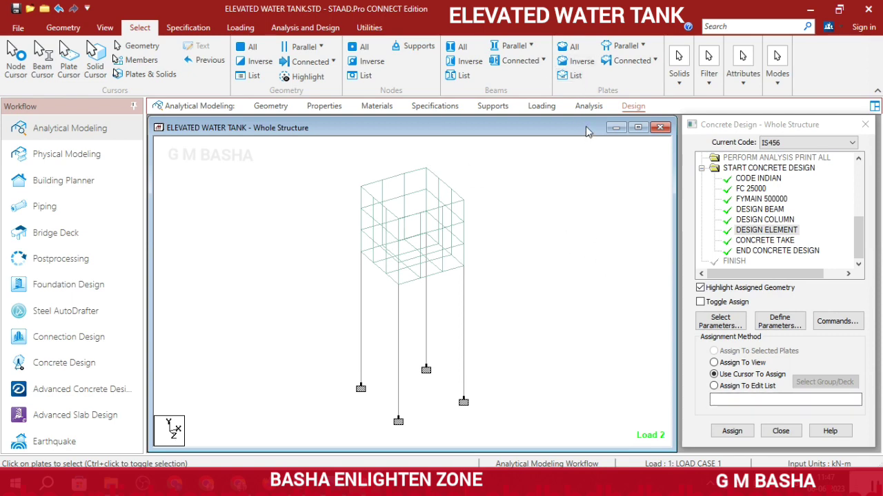
Add another Perform Analysis command with the Print All option after the concrete design block.
click(588, 106)
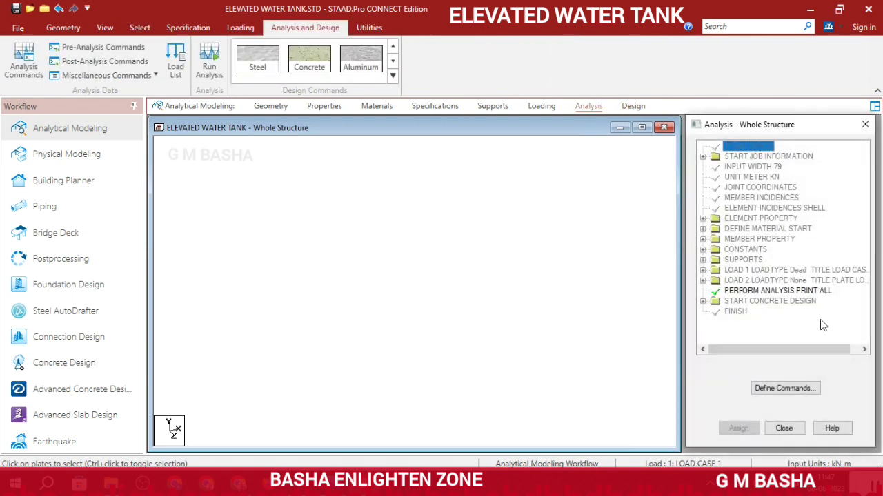
click(781, 388)
click(473, 427)
click(578, 427)
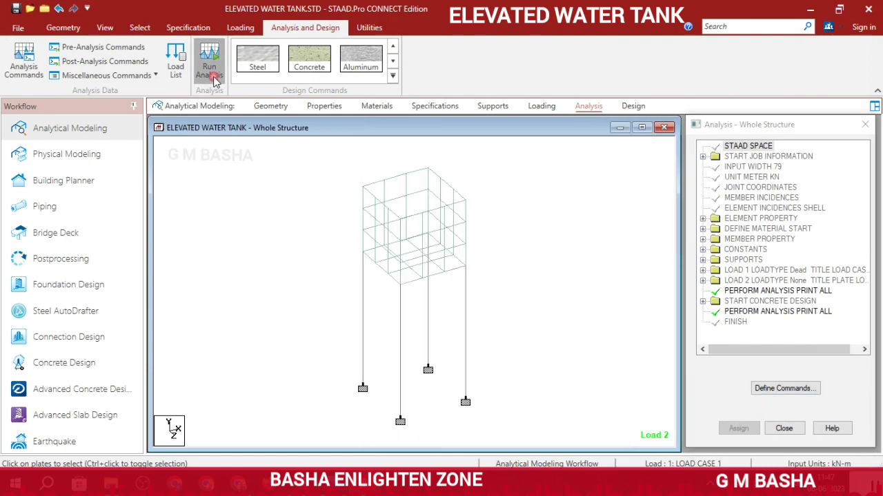
Run the analysis and design of the structure and open its output file.
click(214, 78)
click(423, 320)
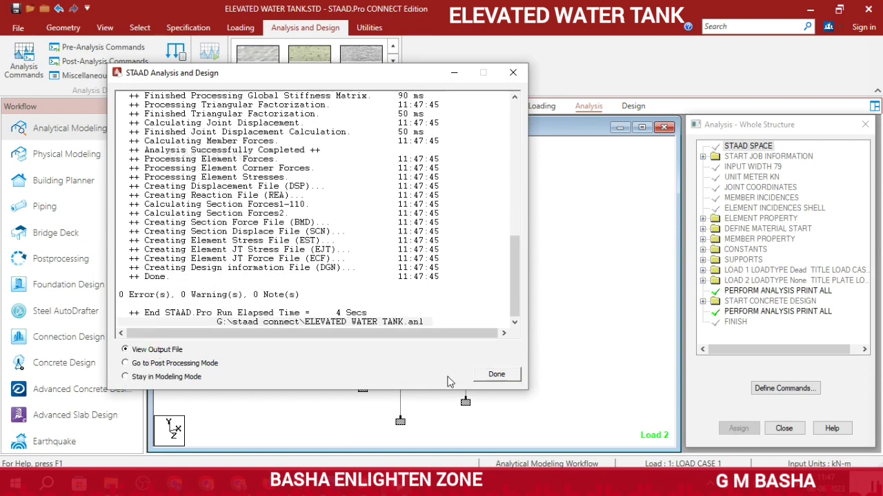
click(497, 374)
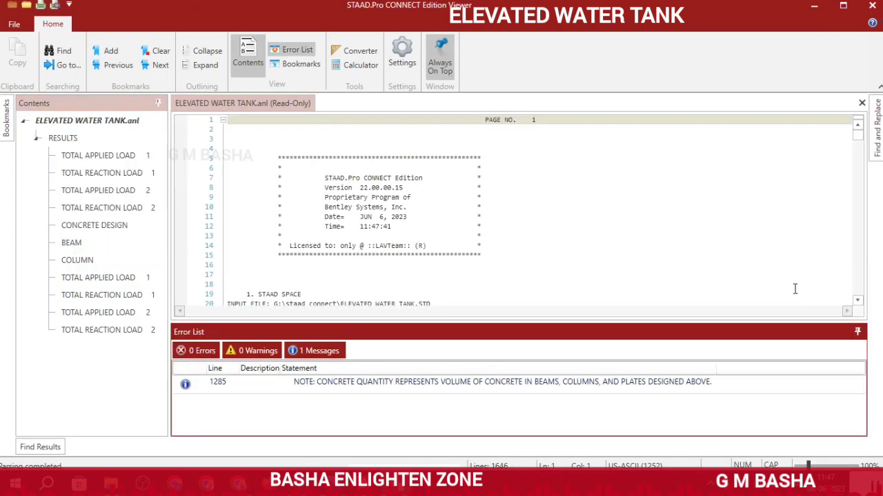
Hide the error list and examine the output file from the input echo through the load case 1 equilibrium summary.
click(858, 333)
scroll(510, 306, down, 9)
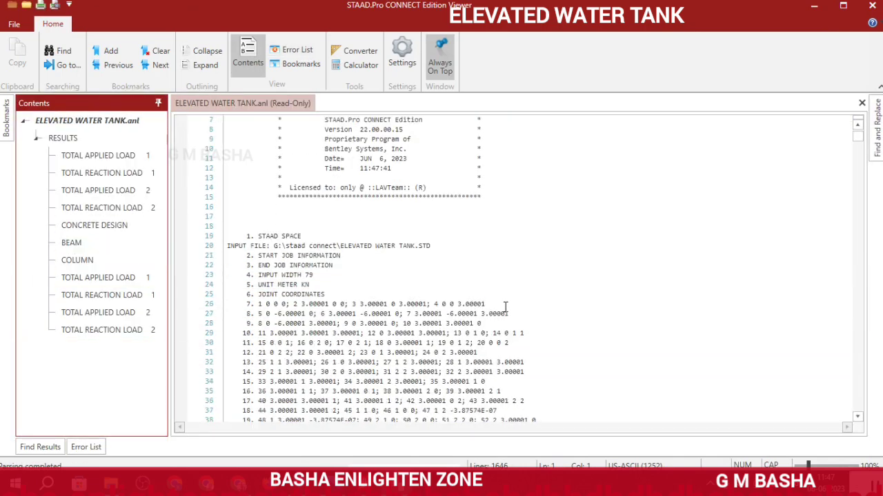
scroll(449, 285, down, 20)
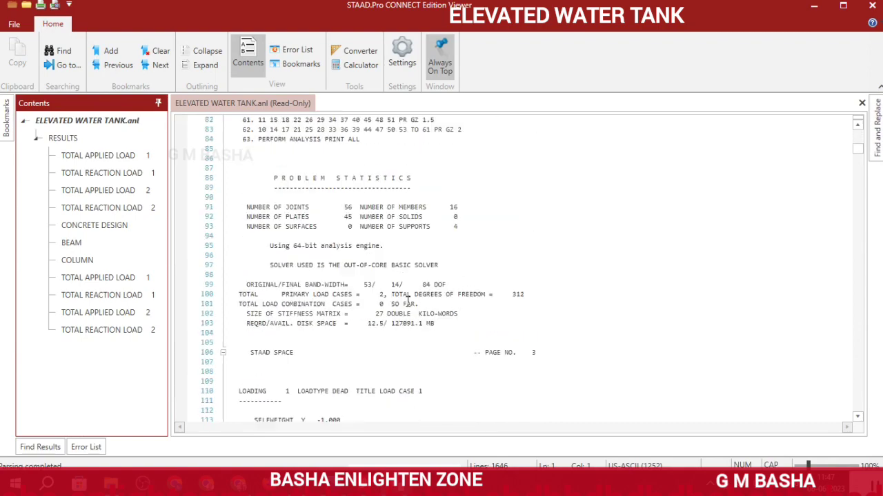
scroll(399, 295, down, 20)
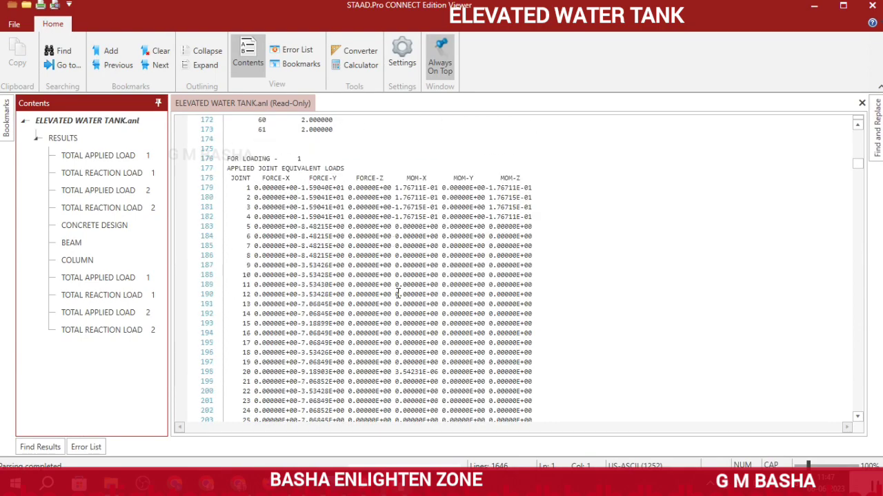
scroll(398, 294, down, 9)
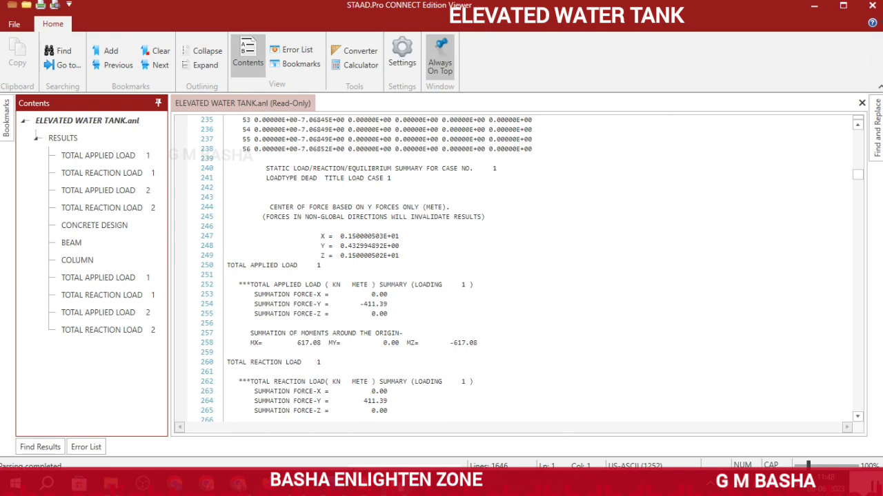
Switch to the STAAD.Pro model and review postprocessing displacements, reactions and beam results for load cases 1 LOAD CASE 1 and 2 PLATE LOAD.
click(365, 414)
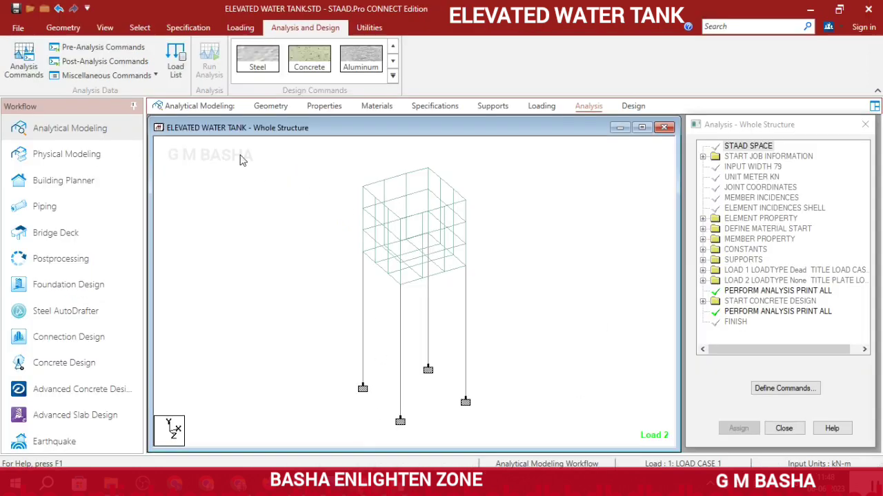
click(69, 258)
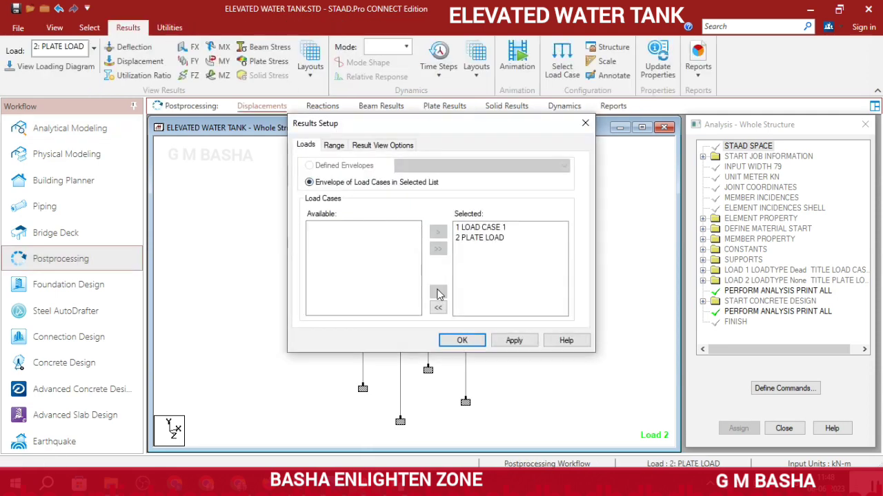
click(462, 340)
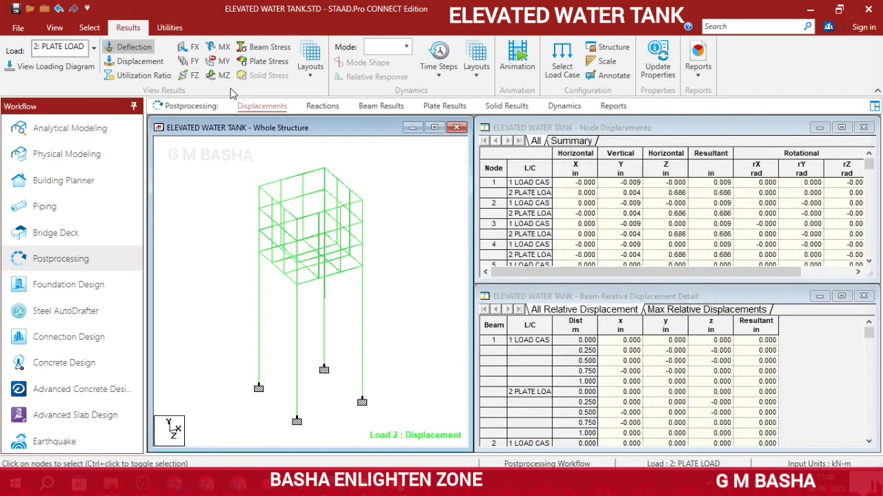
click(318, 107)
click(396, 105)
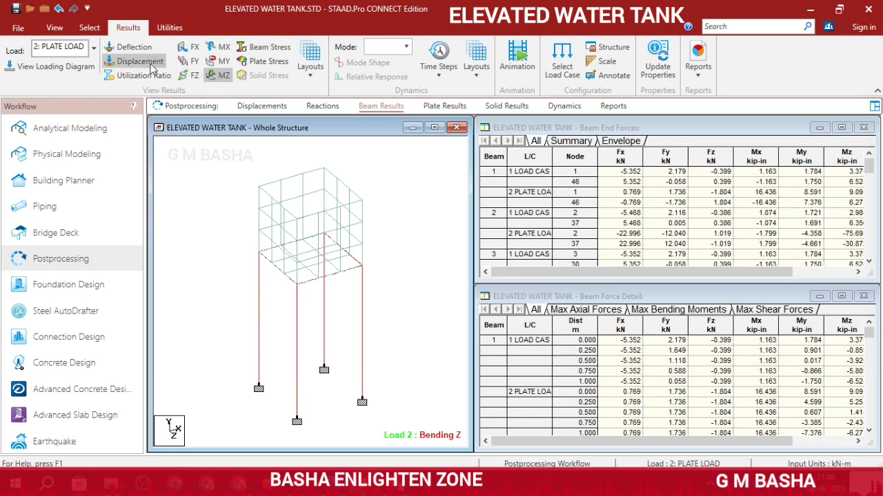
Display the plate results for 2: PLATE LOAD as a normal-fill stress contour with stress type Max Absolute and check the animation options.
click(425, 105)
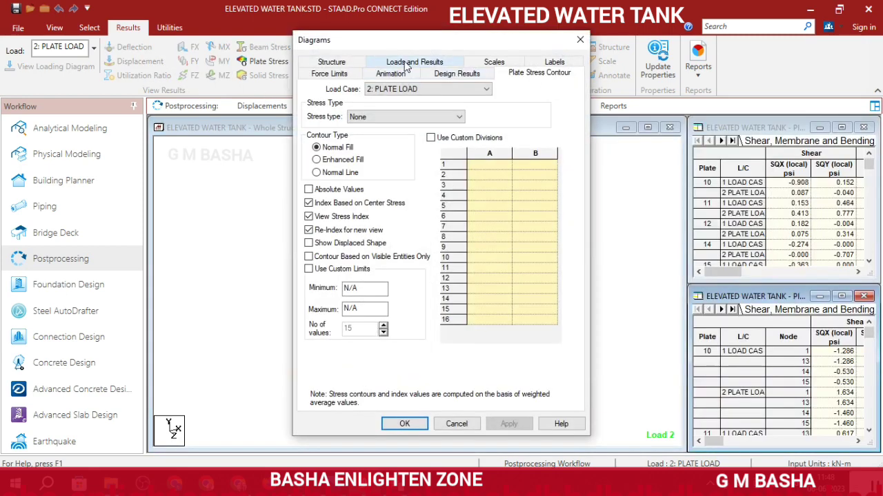
click(407, 63)
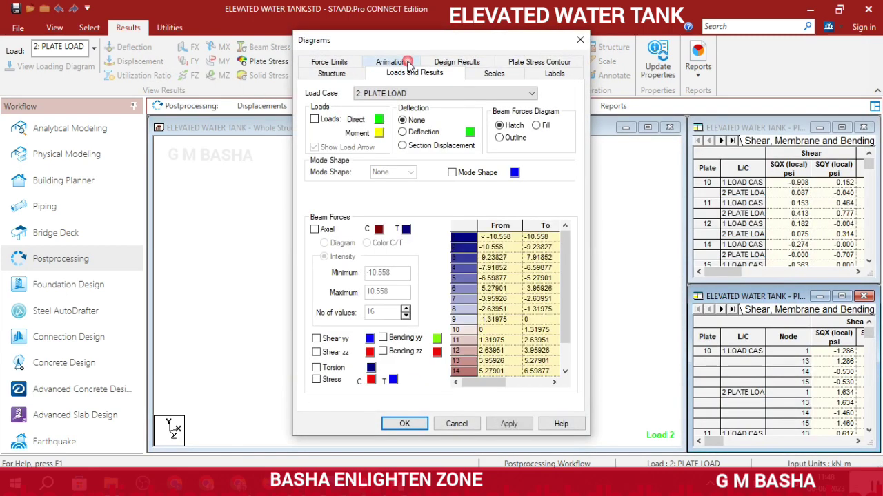
click(535, 64)
click(370, 119)
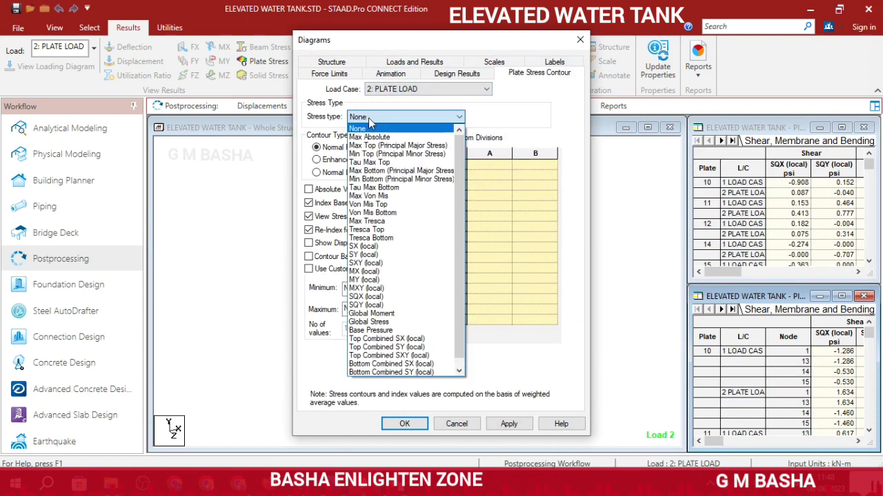
click(372, 137)
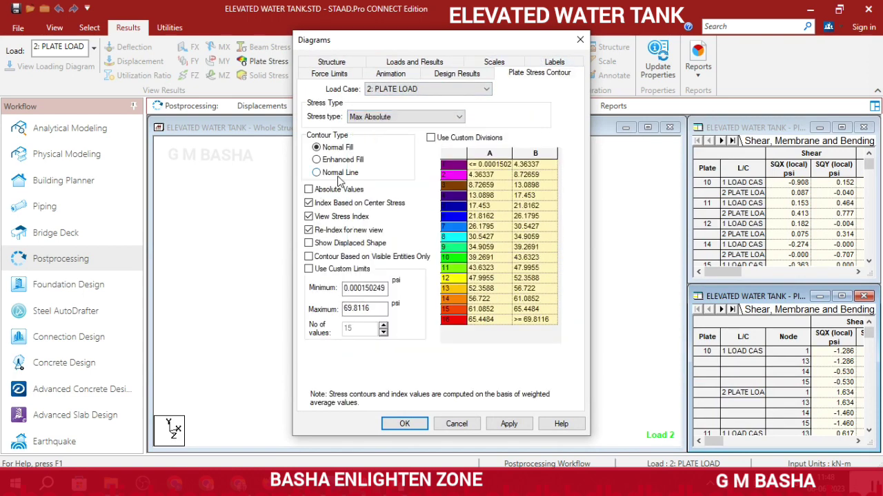
click(508, 423)
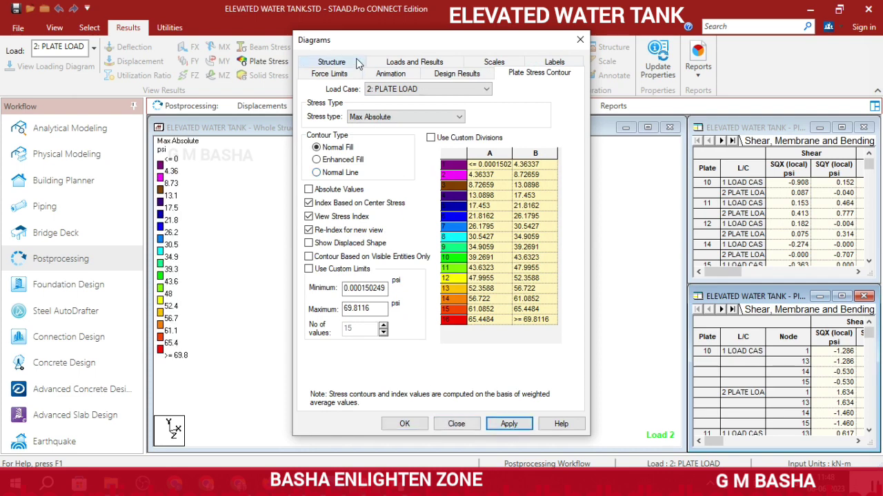
click(386, 74)
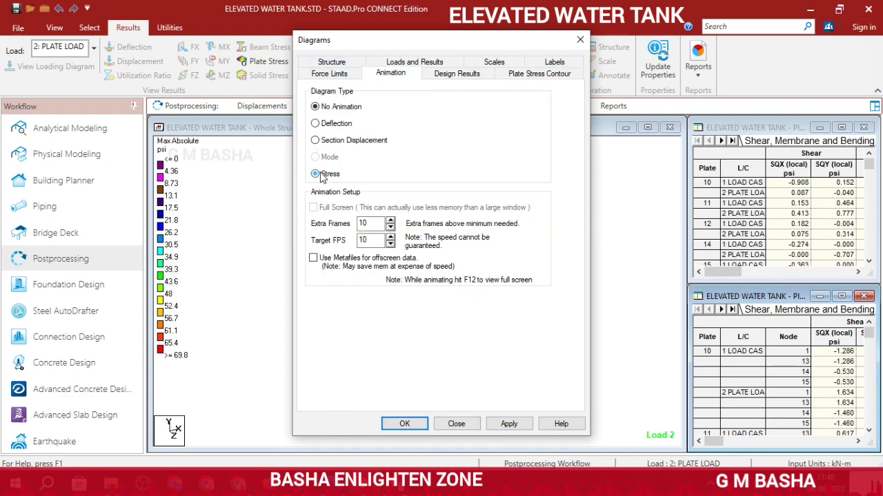
click(404, 422)
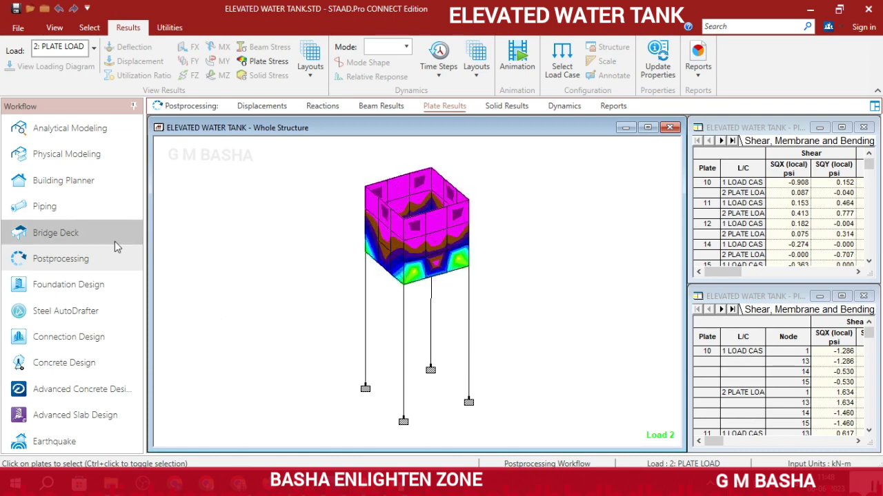
Return to analytical modeling and inspect the concrete design details of one supporting column.
click(66, 130)
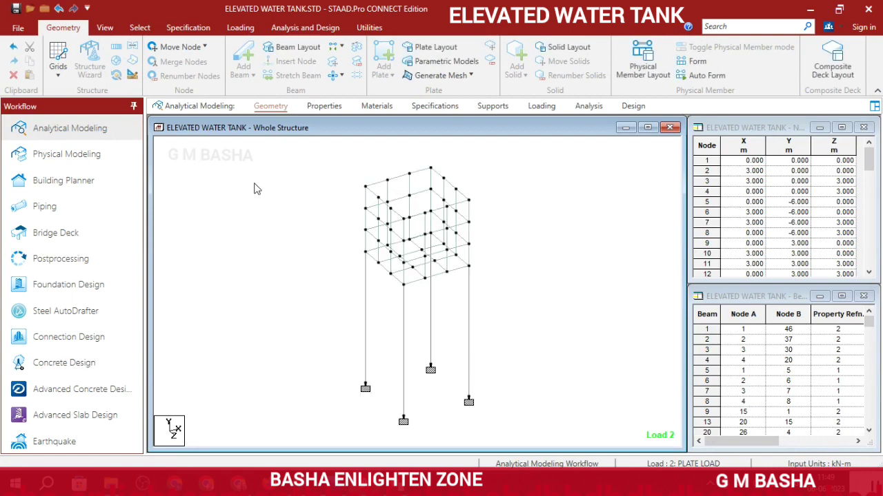
double_click(367, 283)
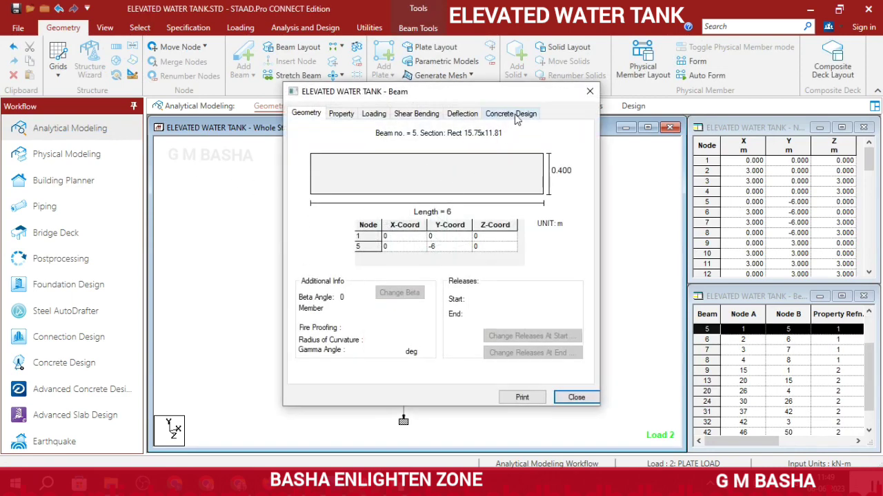
click(516, 114)
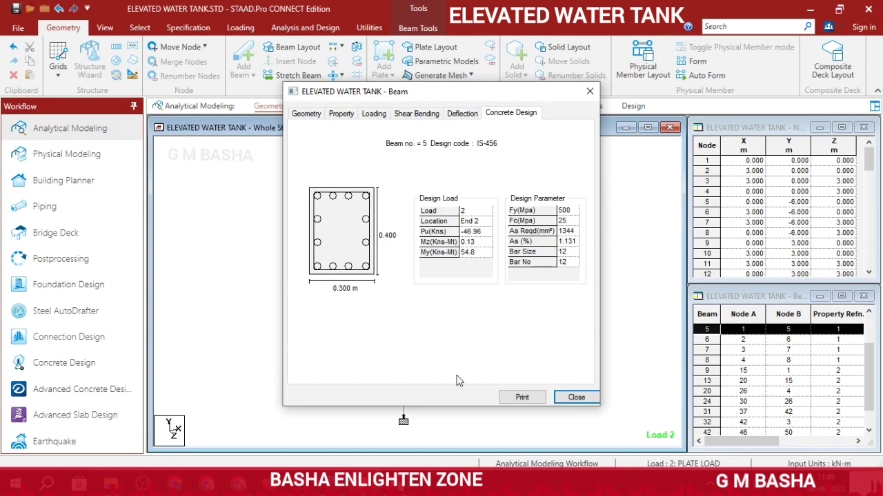
click(571, 402)
Inspect the concrete design details of a beam along the tank's bottom edge.
double_click(454, 269)
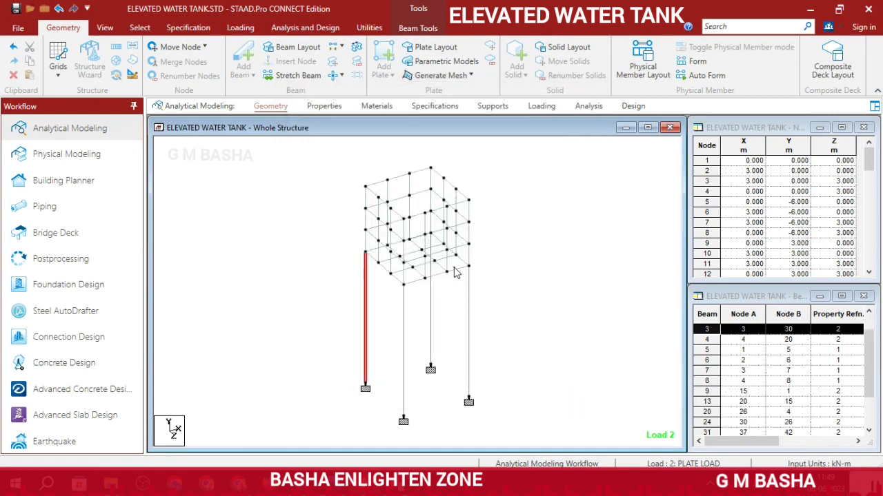
click(517, 114)
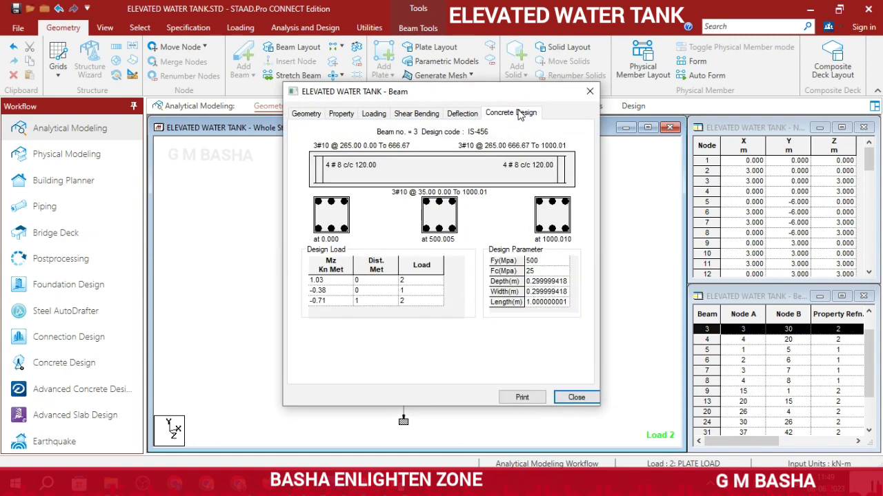
click(589, 91)
Switch to the STAAD.Pro output viewer and examine the joint load summary that follows the load case 1 results.
click(431, 178)
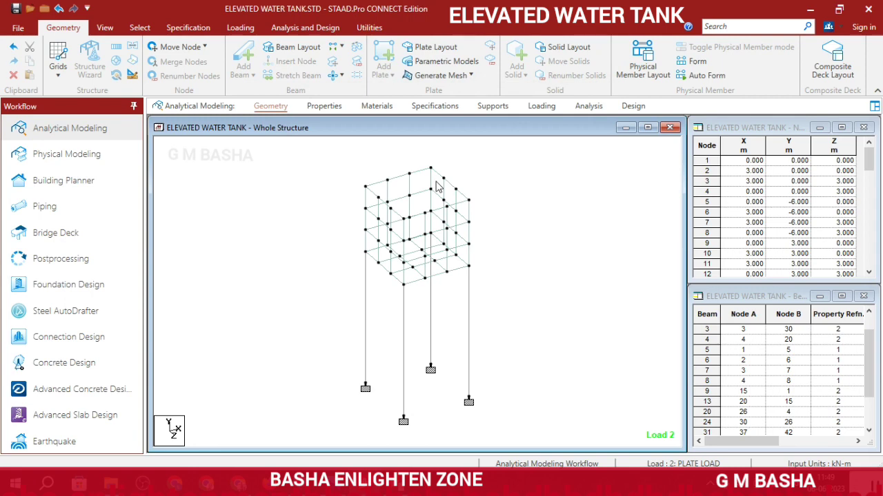
right_click(428, 177)
click(619, 241)
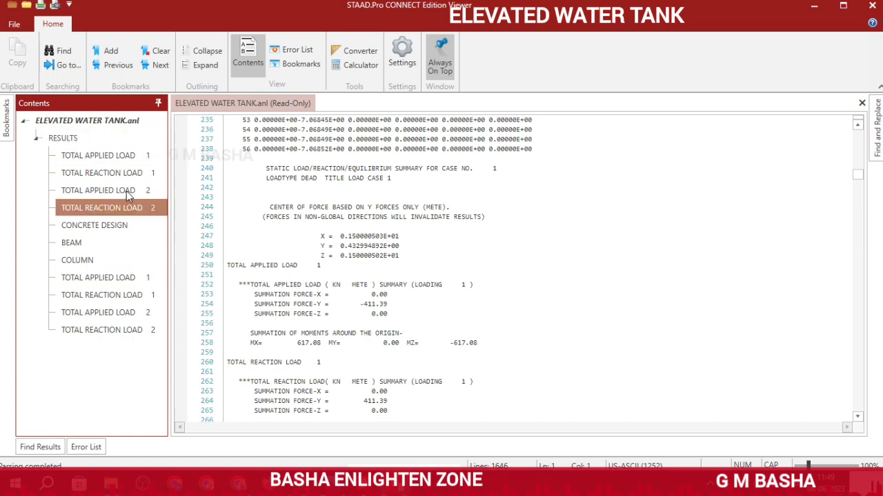
scroll(361, 267, down, 6)
scroll(360, 266, down, 8)
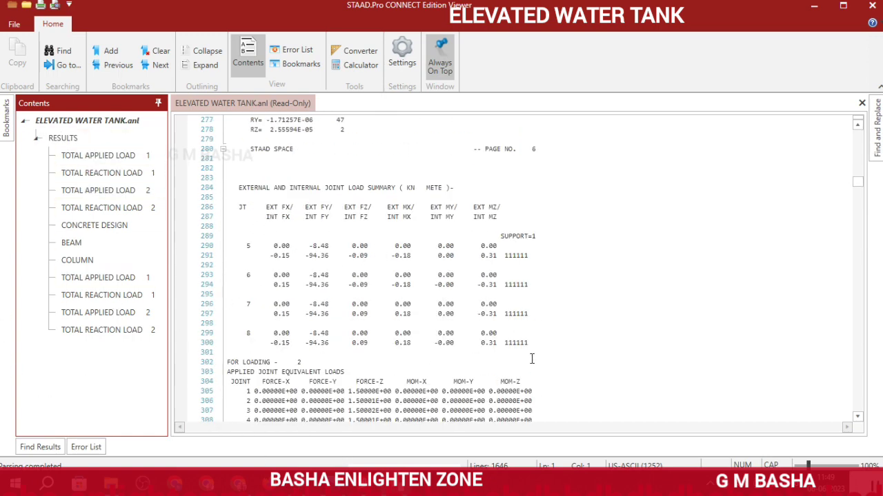